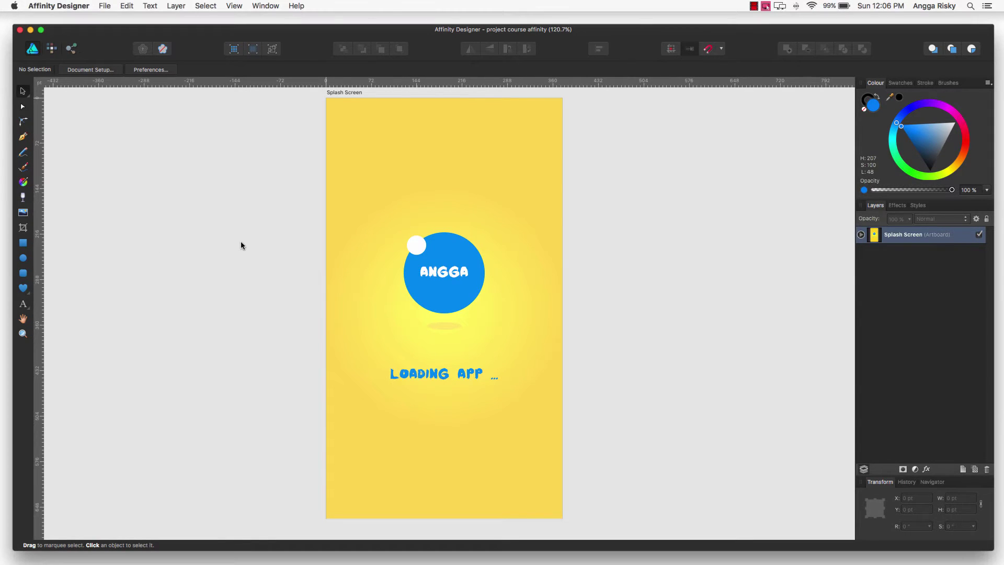
Step: Duplicate the Splash Screen artboard and move the copy beside the original
{"action": "scroll", "coordinate": [242, 245], "scroll_direction": "up", "scroll_amount": 2}
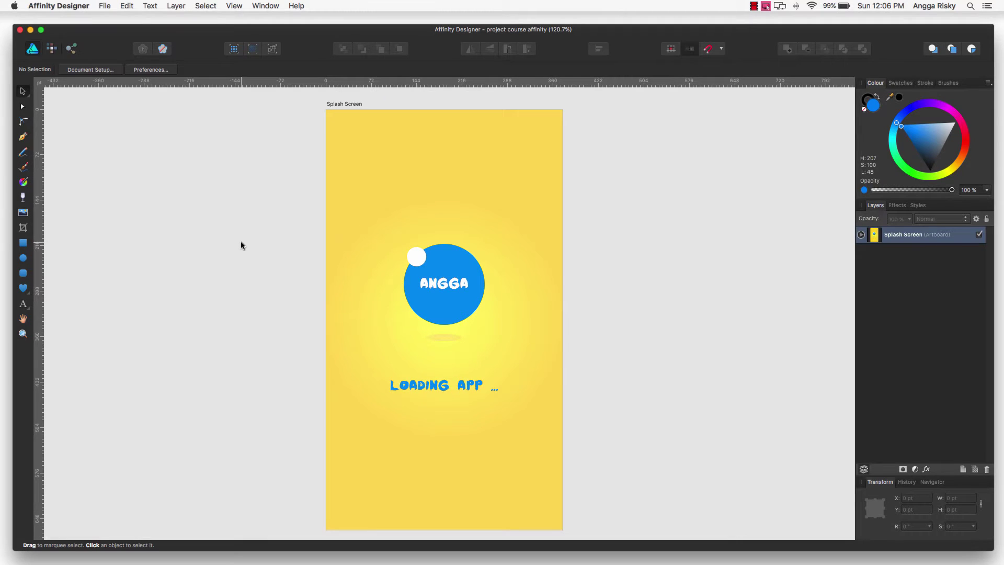
{"action": "scroll", "coordinate": [241, 245], "scroll_direction": "down", "scroll_amount": 1}
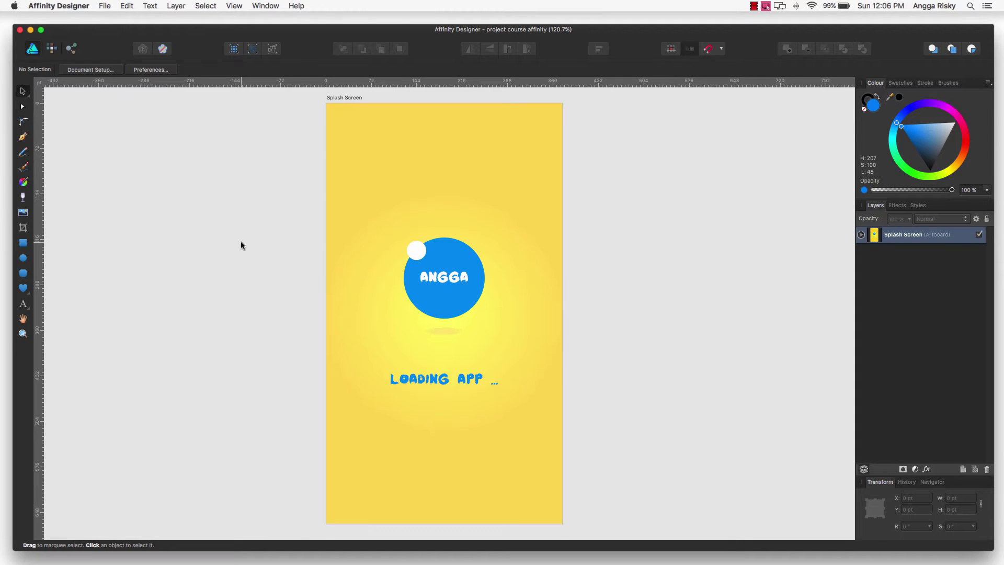
{"action": "scroll", "coordinate": [240, 245], "scroll_direction": "left", "scroll_amount": 1}
{"action": "scroll", "coordinate": [241, 245], "scroll_direction": "right", "scroll_amount": 2}
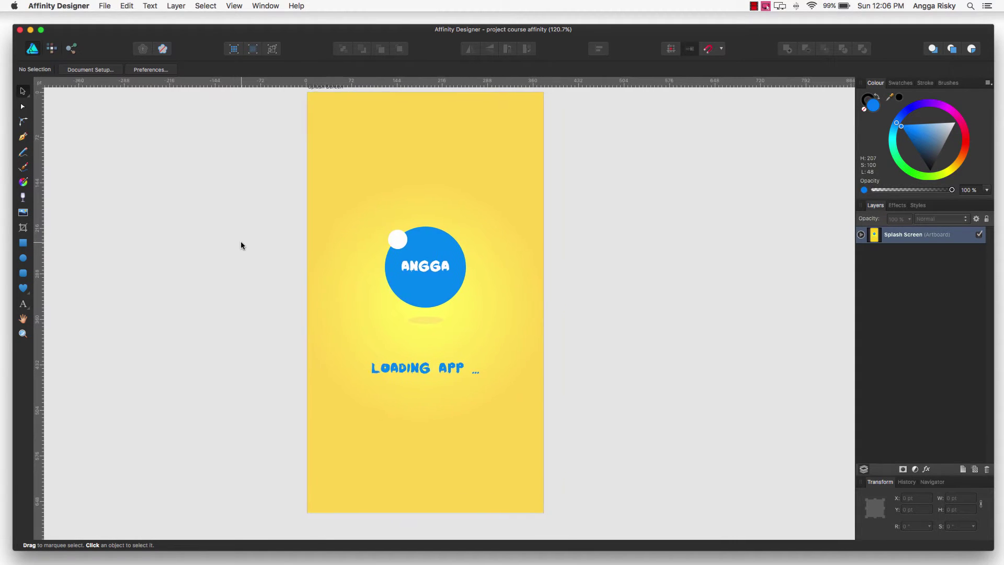
{"action": "scroll", "coordinate": [241, 245], "scroll_direction": "right", "scroll_amount": 3}
{"action": "scroll", "coordinate": [241, 245], "scroll_direction": "right", "scroll_amount": 2}
{"action": "scroll", "coordinate": [241, 245], "scroll_direction": "right", "scroll_amount": 1}
{"action": "scroll", "coordinate": [240, 244], "scroll_direction": "up", "scroll_amount": 1}
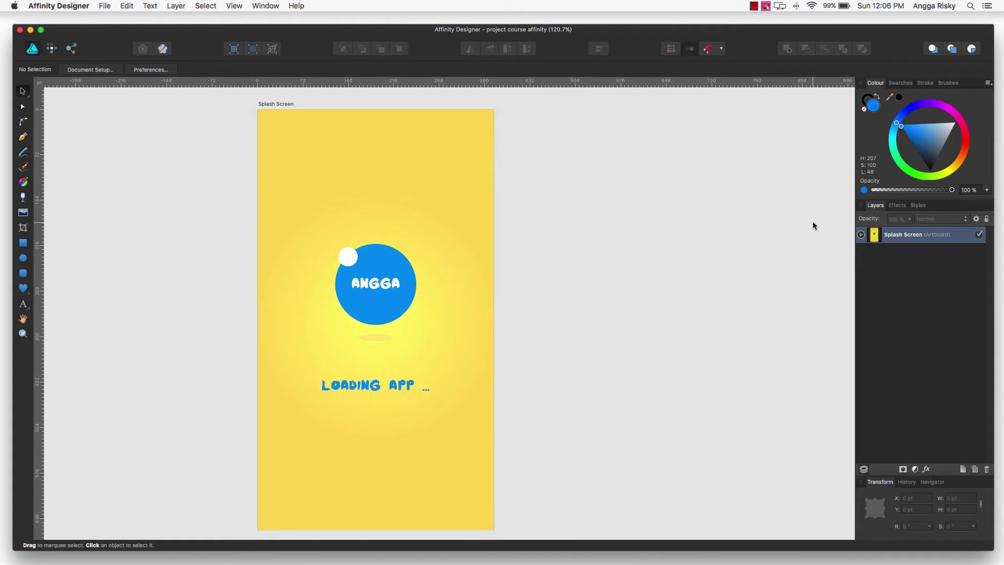
{"action": "right_click", "coordinate": [924, 234]}
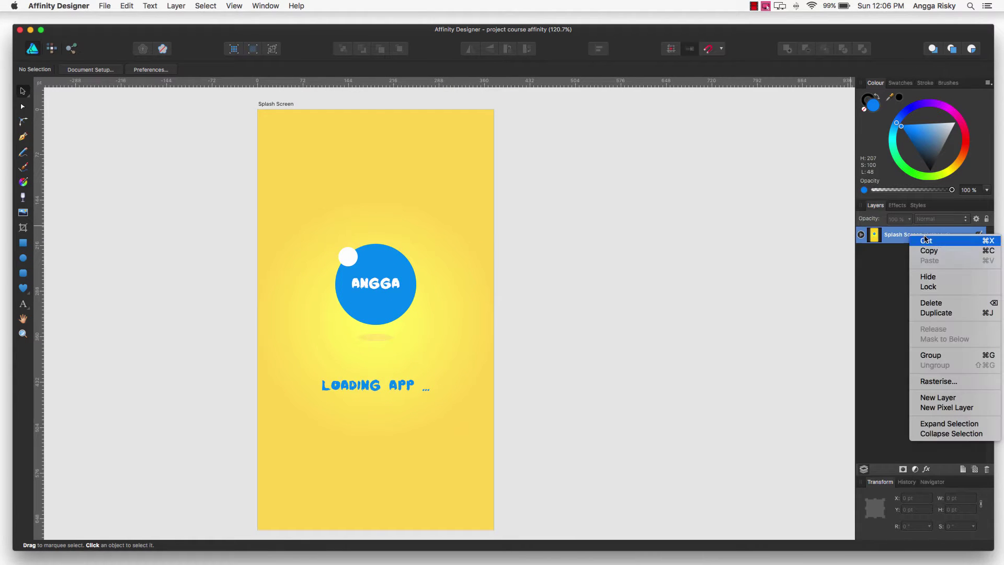
{"action": "left_click", "coordinate": [940, 314]}
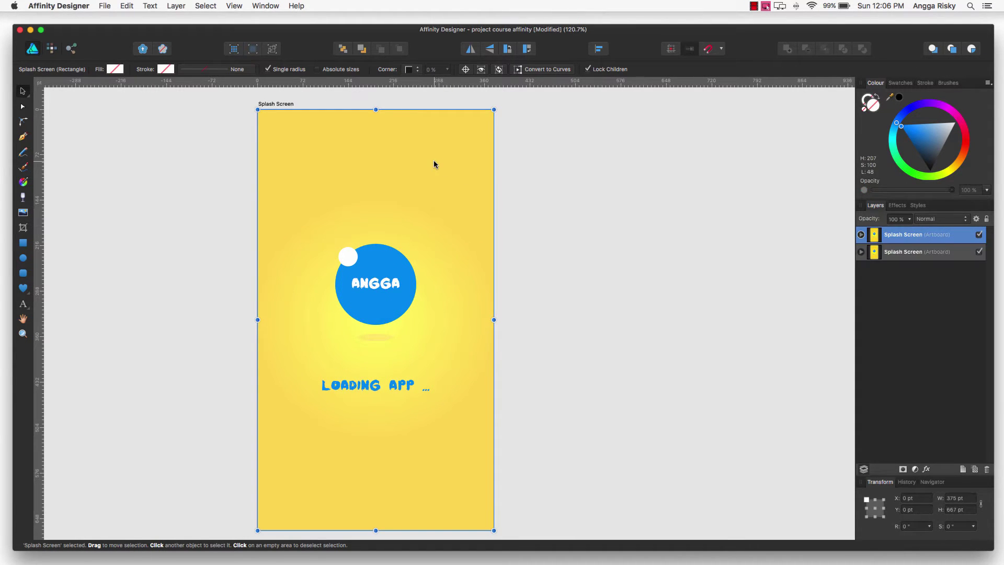
{"action": "left_click_drag", "start_coordinate": [434, 162], "coordinate": [705, 167]}
Step: Rename the copied artboard to 'Login Screen'
{"action": "scroll", "coordinate": [705, 167], "scroll_direction": "right", "scroll_amount": 2}
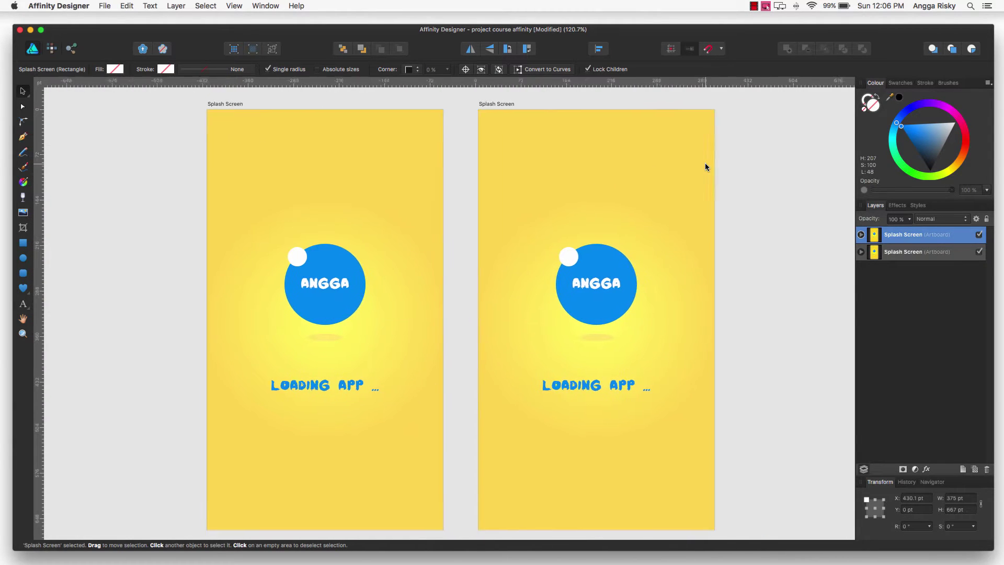
{"action": "scroll", "coordinate": [705, 167], "scroll_direction": "right", "scroll_amount": 5}
{"action": "scroll", "coordinate": [709, 173], "scroll_direction": "right", "scroll_amount": 3}
{"action": "scroll", "coordinate": [712, 177], "scroll_direction": "left", "scroll_amount": 3}
{"action": "scroll", "coordinate": [711, 174], "scroll_direction": "left", "scroll_amount": 4}
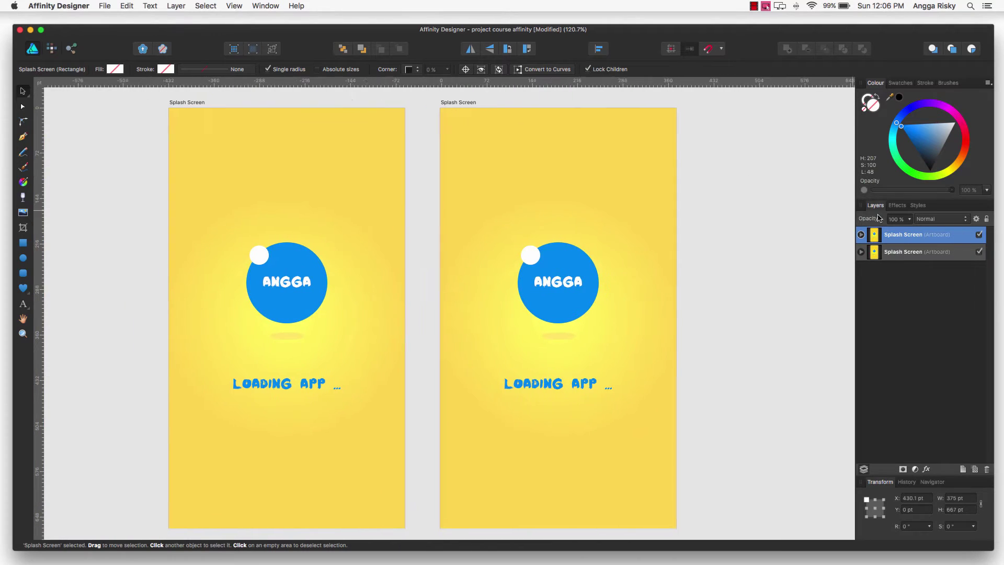
{"action": "double_click", "coordinate": [894, 236]}
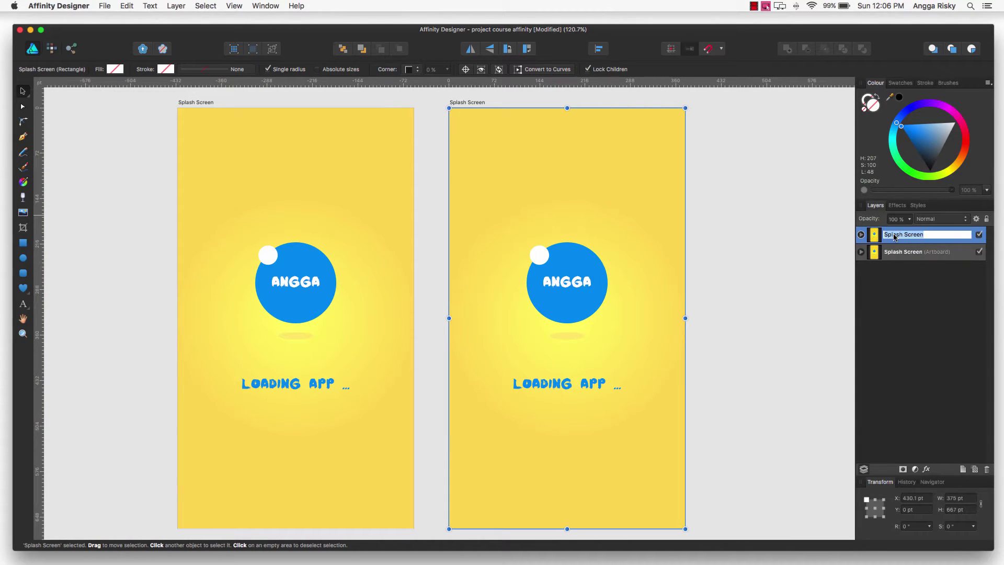
{"action": "double_click", "coordinate": [894, 236]}
{"action": "key", "text": "Return"}
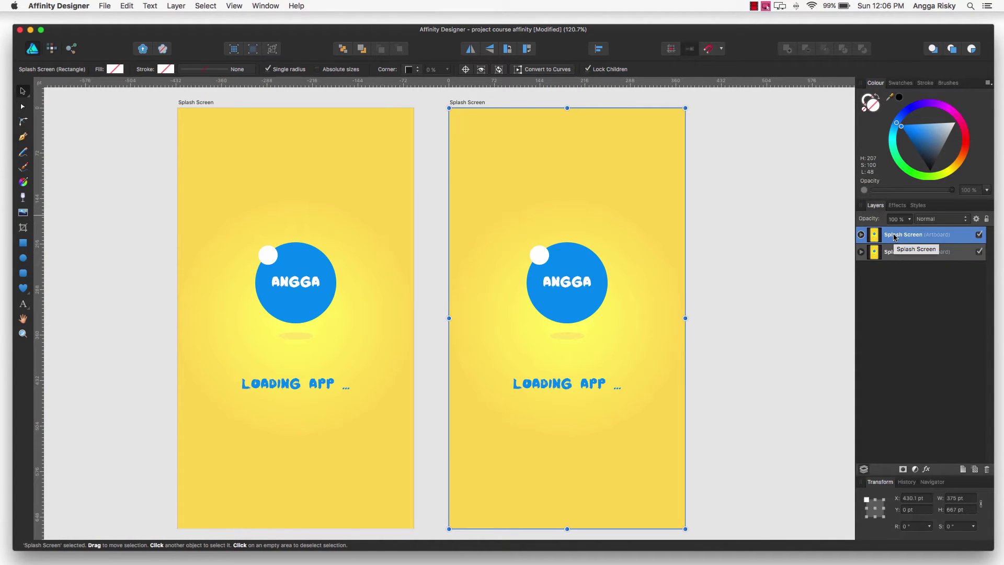
{"action": "double_click", "coordinate": [895, 235]}
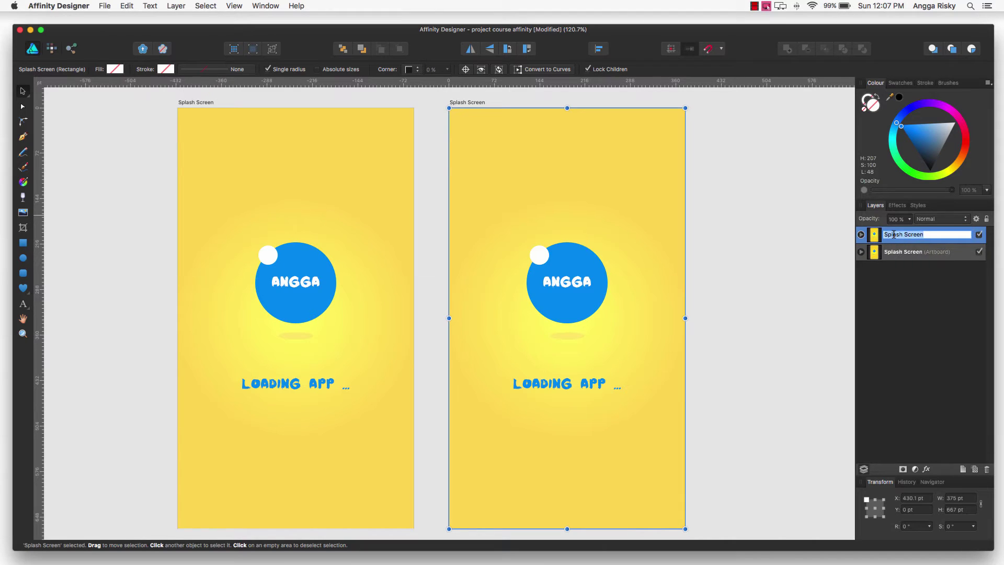
{"action": "type", "text": "Login"}
{"action": "key", "text": "Return"}
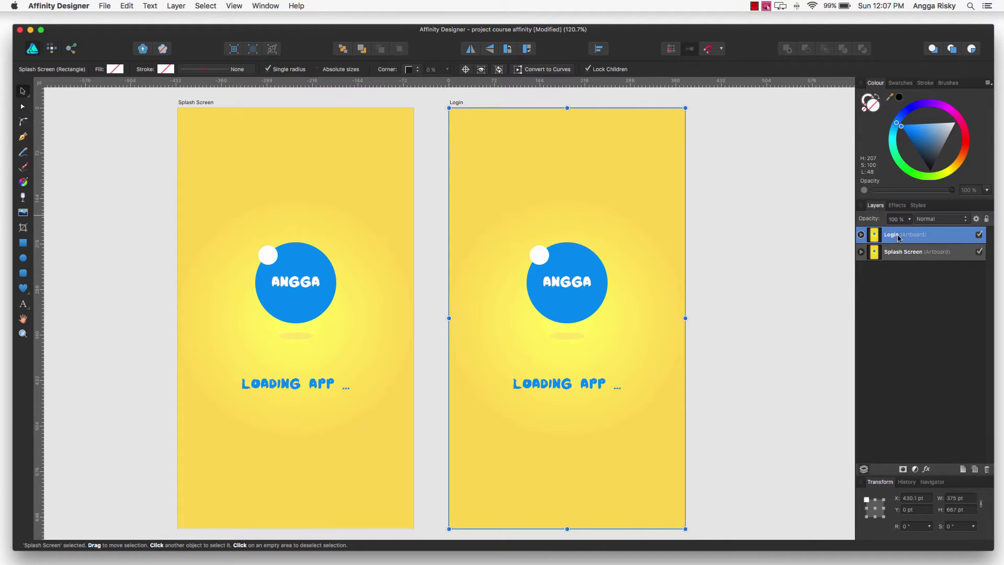
{"action": "double_click", "coordinate": [899, 236]}
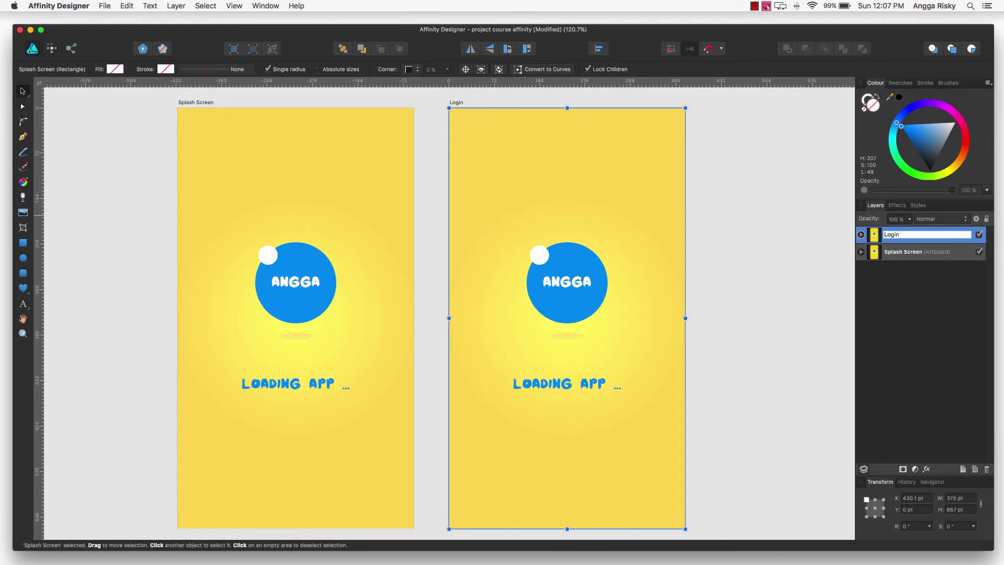
{"action": "type", "text": "Screen"}
{"action": "key", "text": "Return"}
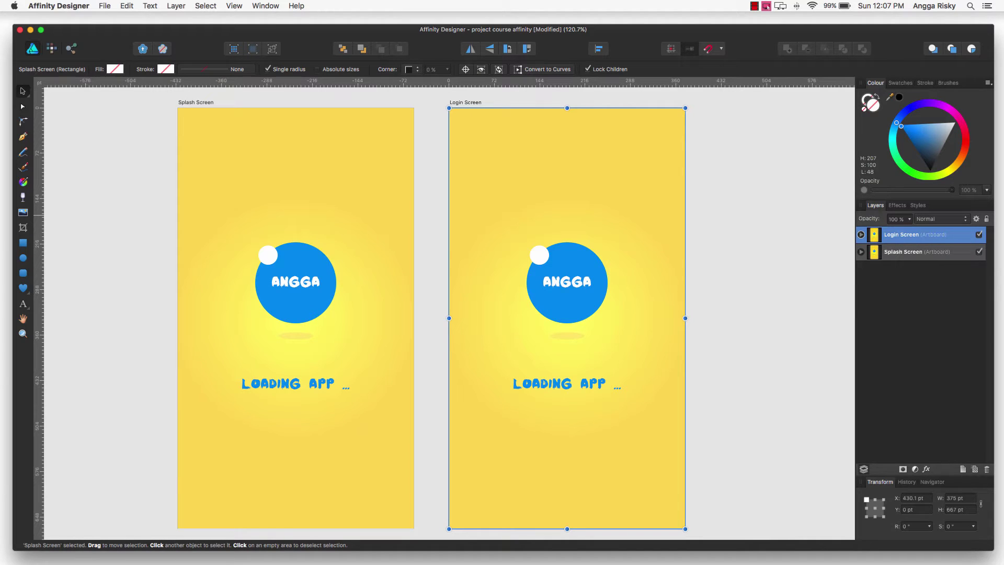
Step: Delete the Loading App text from the Login Screen's logo group
{"action": "left_click", "coordinate": [861, 234]}
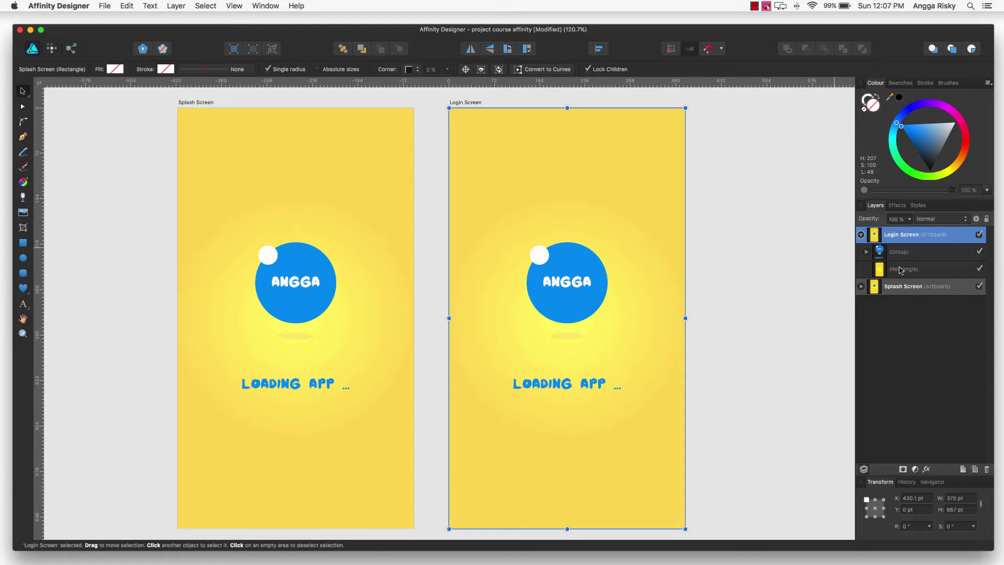
{"action": "left_click", "coordinate": [865, 252]}
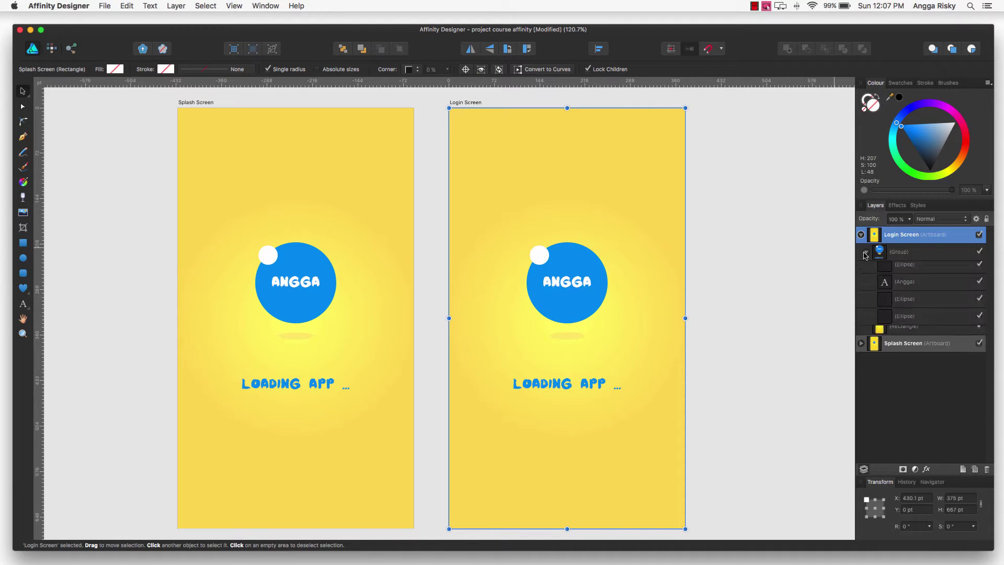
{"action": "left_click", "coordinate": [911, 270]}
{"action": "key", "text": "Delete"}
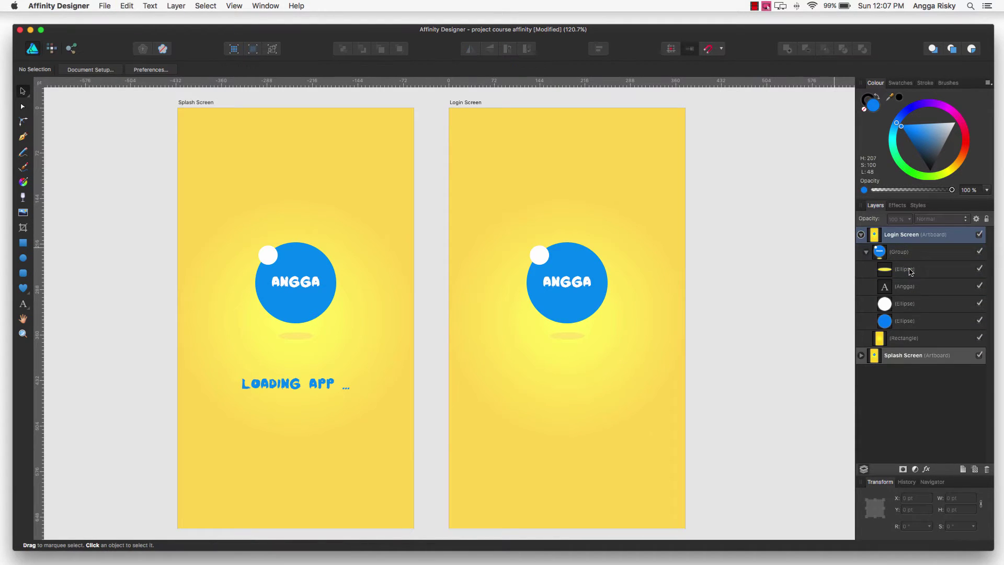
Step: Nudge the ANGGA logo group up near the top of the artboard
{"action": "left_click", "coordinate": [867, 252]}
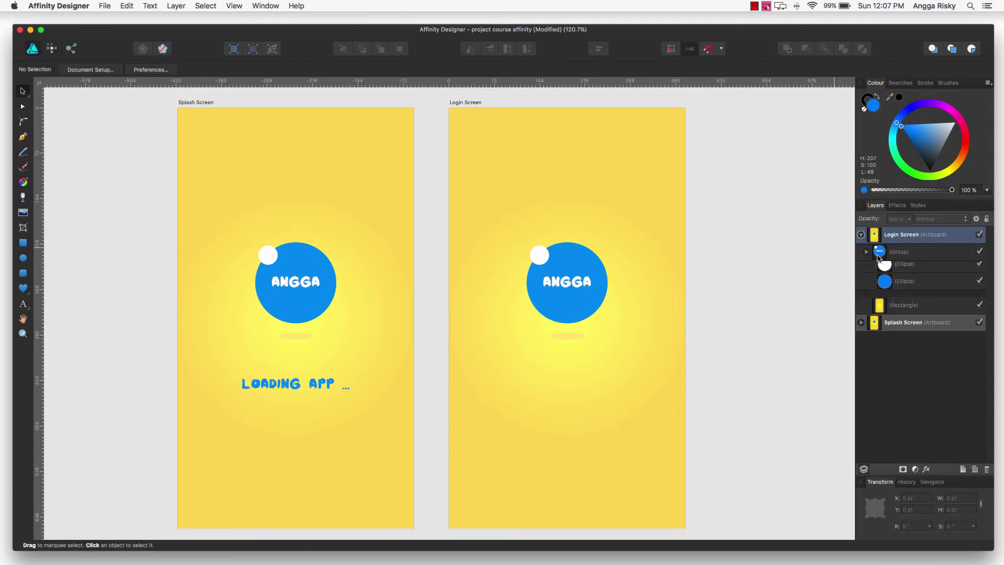
{"action": "left_click", "coordinate": [917, 258]}
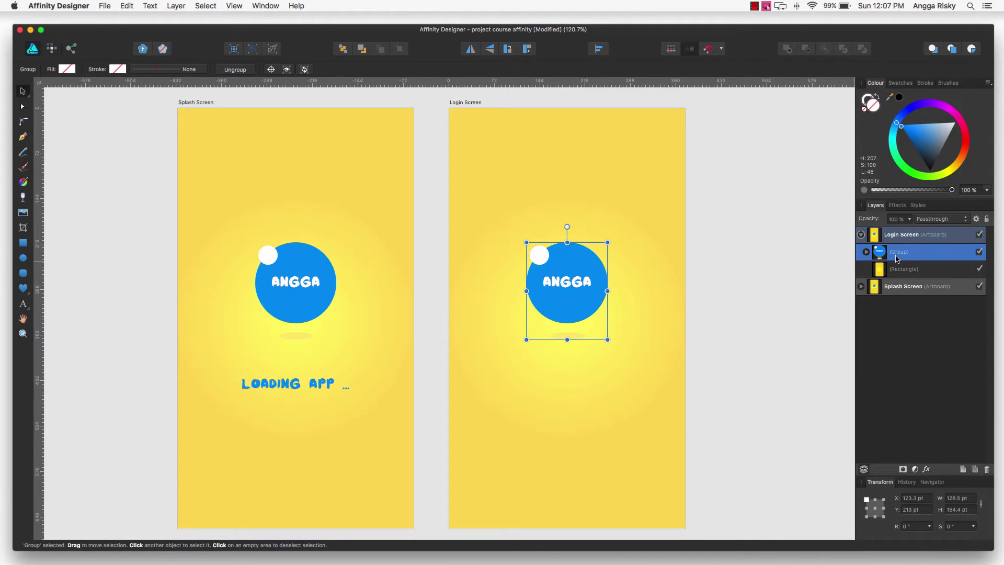
{"action": "key", "text": "shift+Up"}
{"action": "key", "text": "shift+Up"}
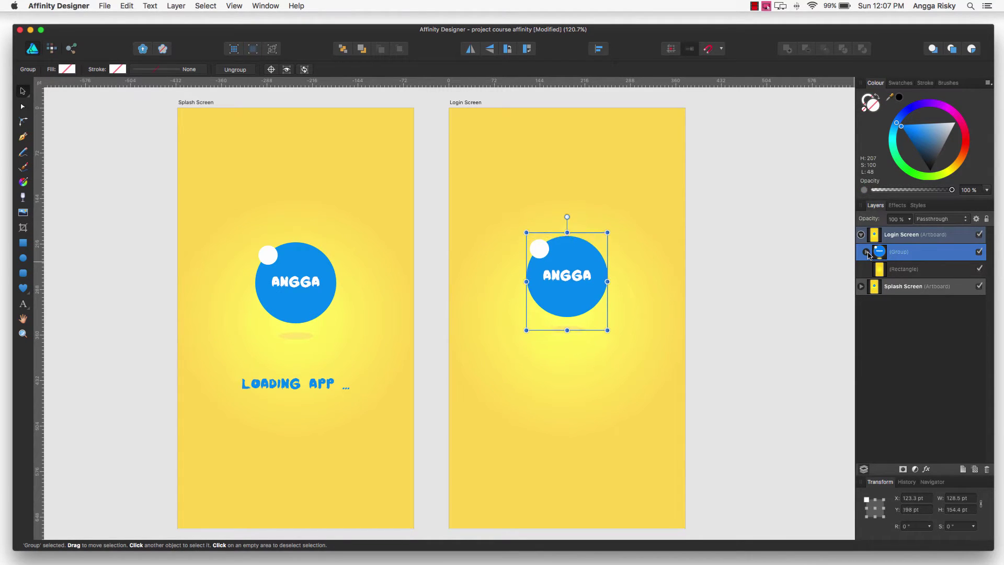
{"action": "key", "text": "shift+Up"}
{"action": "key", "text": "shift+Up"}
{"action": "key", "text": "shift+Up"}
{"action": "key", "text": "shift+Up"}
{"action": "key", "text": "shift+Up"}
{"action": "key", "text": "shift+Up"}
{"action": "key", "text": "shift+Up"}
{"action": "key", "text": "shift+Up"}
{"action": "key", "text": "shift+Up"}
{"action": "key", "text": "shift+Up"}
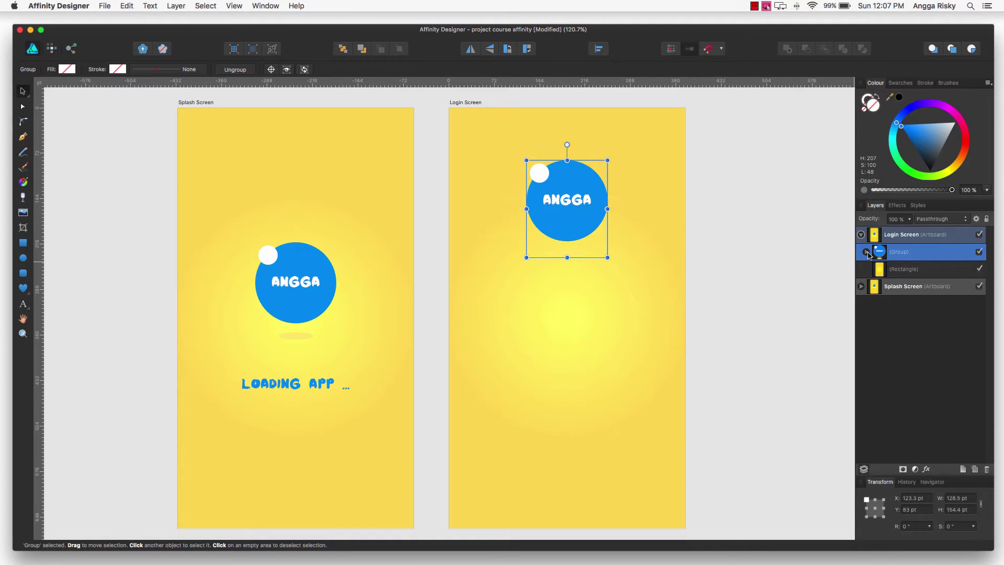
{"action": "key", "text": "shift+Up"}
{"action": "key", "text": "shift+Up"}
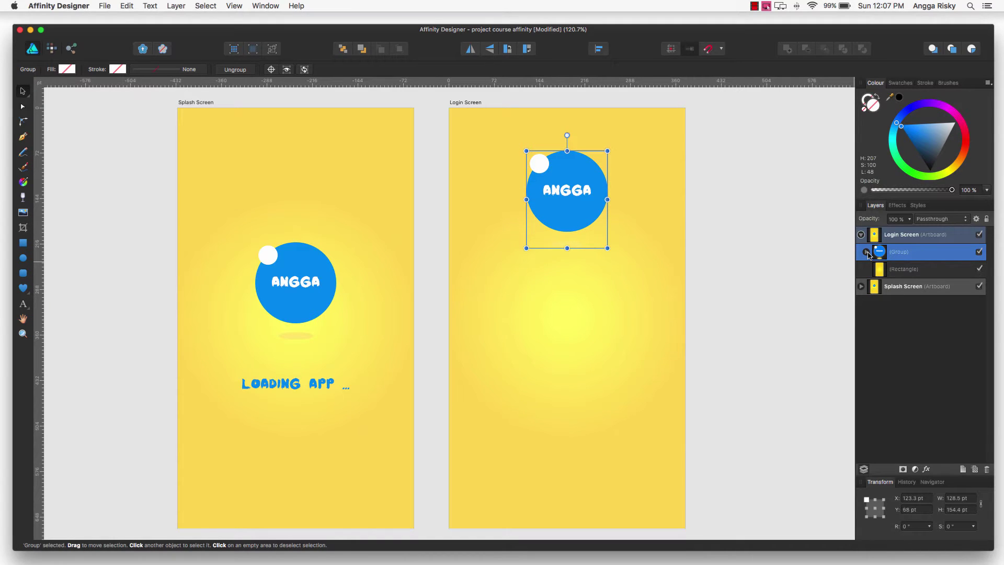
{"action": "key", "text": "Down"}
{"action": "key", "text": "Down"}
{"action": "key", "text": "Down"}
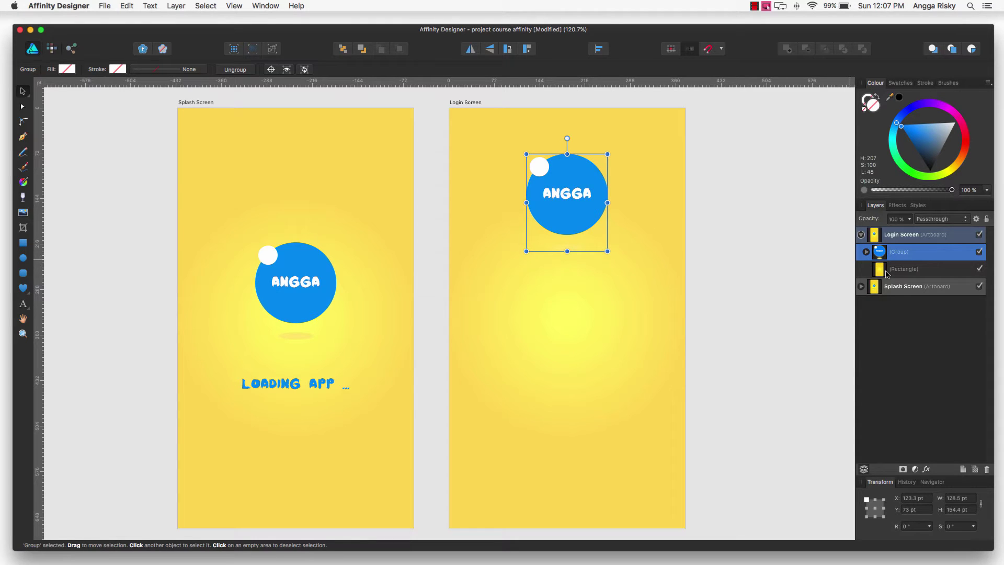
Step: Shorten the yellow background rectangle to a 302.2 pt header at the top
{"action": "left_click", "coordinate": [902, 269]}
{"action": "scroll", "coordinate": [748, 335], "scroll_direction": "down", "scroll_amount": 1}
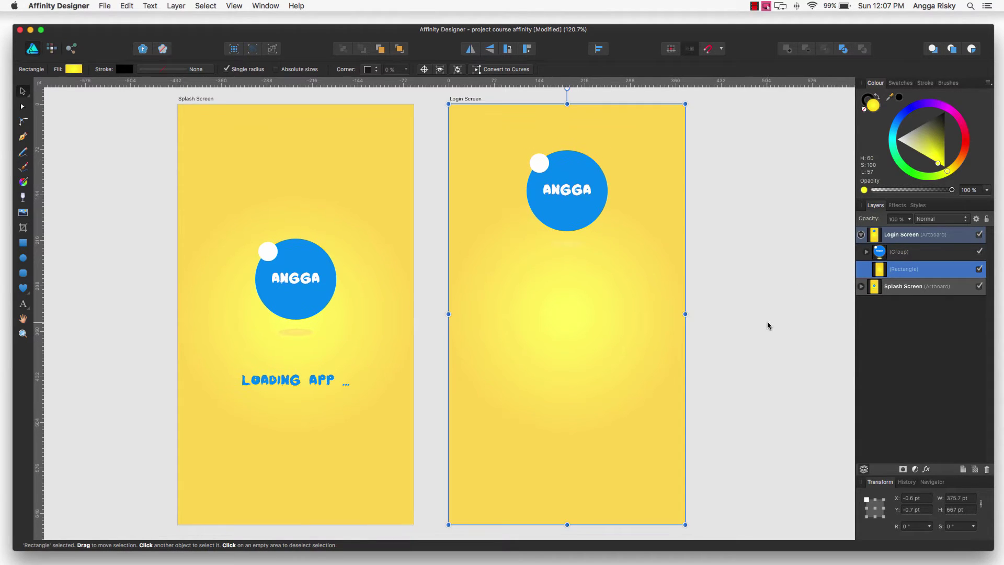
{"action": "left_click_drag", "start_coordinate": [567, 525], "coordinate": [567, 297]}
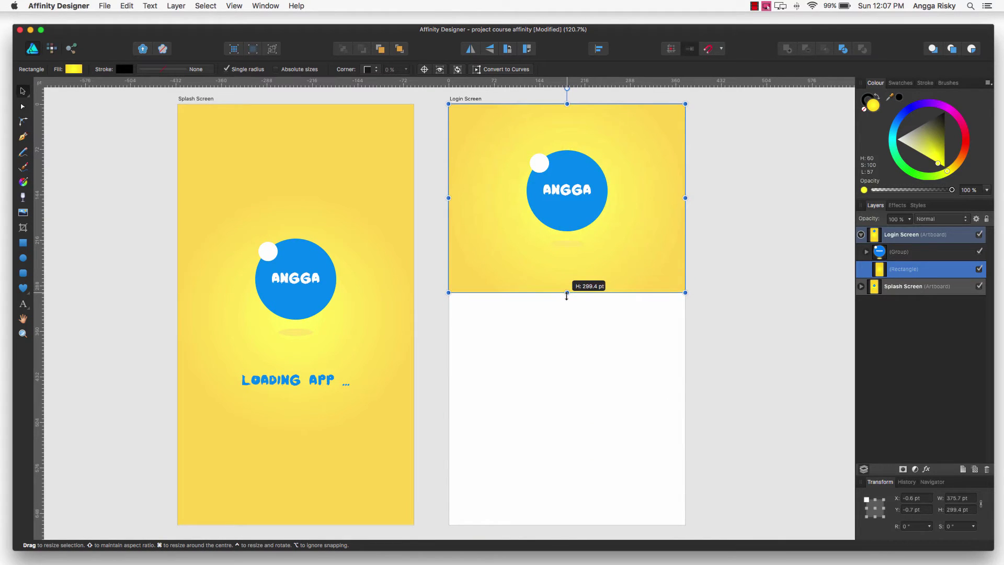
{"action": "scroll", "coordinate": [654, 324], "scroll_direction": "down", "scroll_amount": 1}
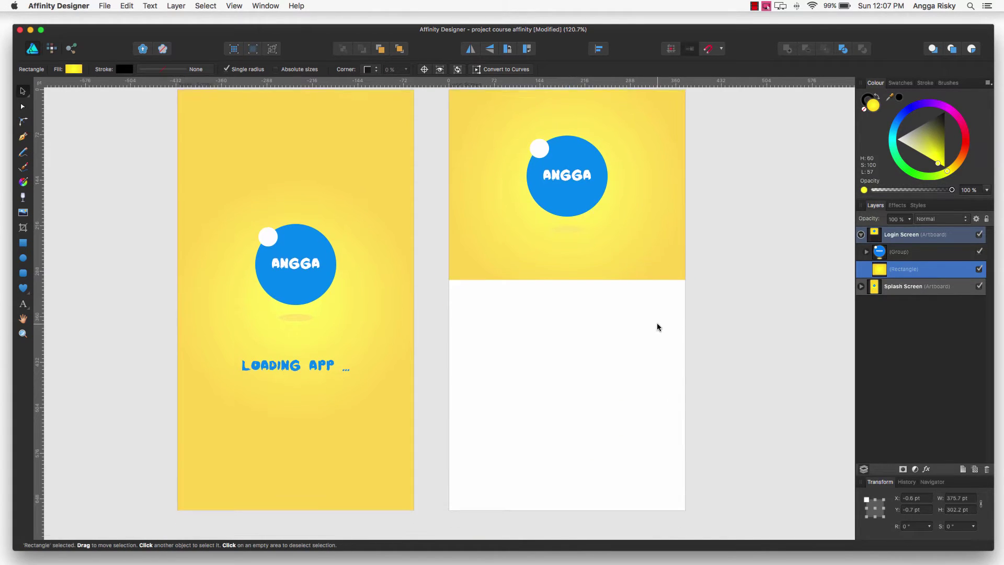
{"action": "scroll", "coordinate": [654, 325], "scroll_direction": "up", "scroll_amount": 1}
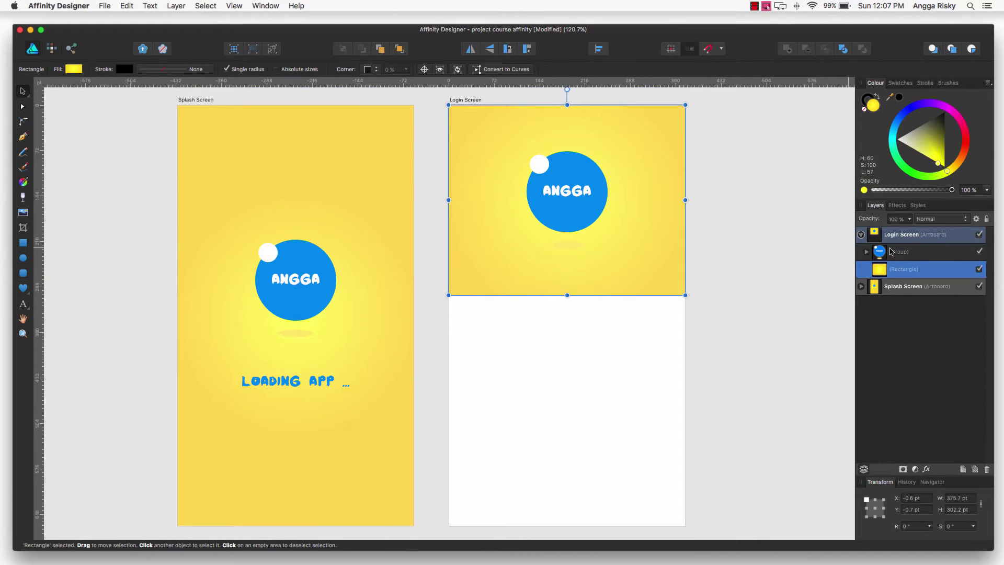
Step: Align the ANGGA logo to the centre of the yellow header, horizontally and vertically
{"action": "left_click", "coordinate": [895, 251]}
{"action": "left_click", "coordinate": [896, 268], "text": "shift"}
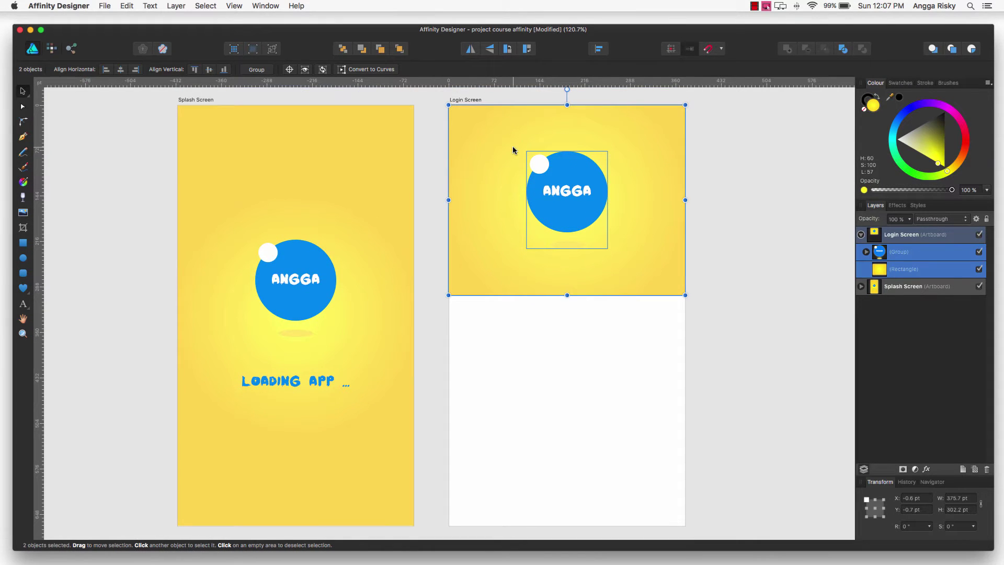
{"action": "left_click", "coordinate": [599, 48]}
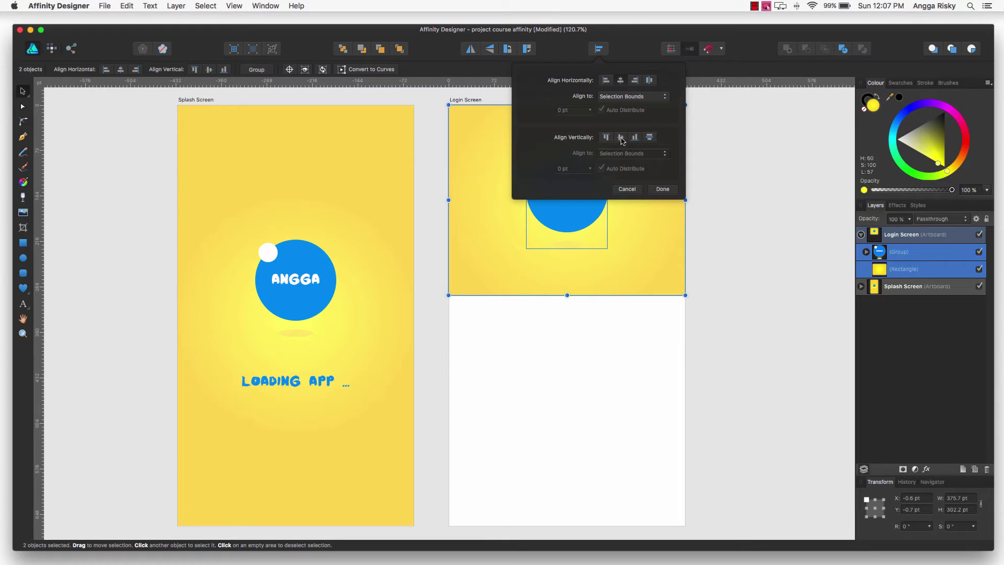
{"action": "left_click", "coordinate": [599, 49]}
{"action": "left_click", "coordinate": [738, 140]}
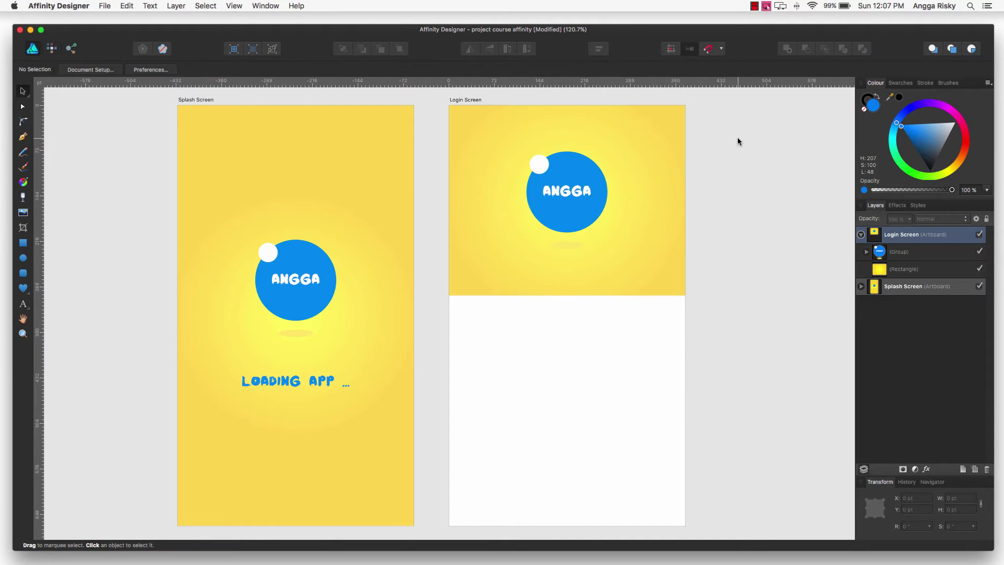
{"action": "scroll", "coordinate": [737, 141], "scroll_direction": "down", "scroll_amount": 5}
{"action": "scroll", "coordinate": [737, 141], "scroll_direction": "up", "scroll_amount": 2}
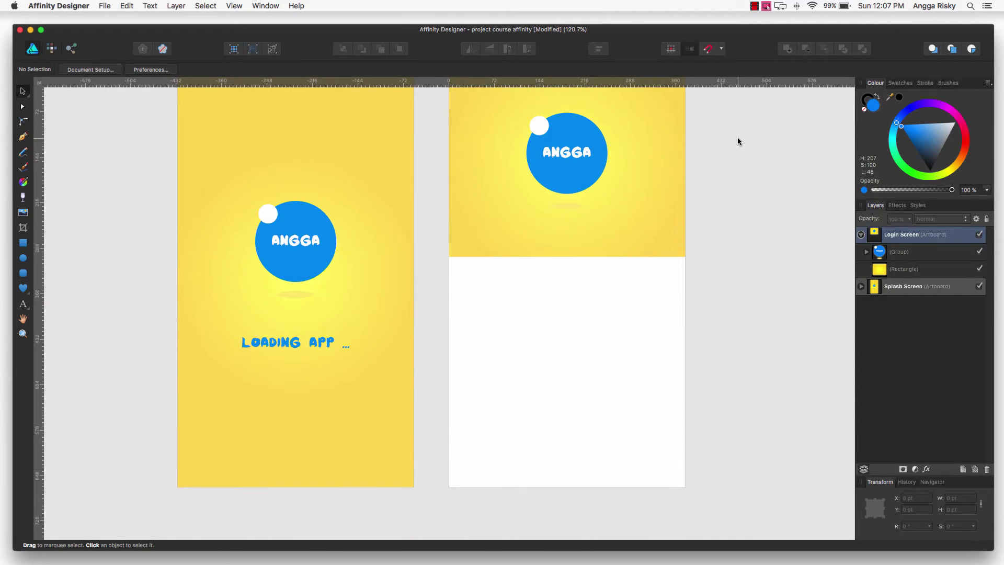
{"action": "scroll", "coordinate": [748, 155], "scroll_direction": "up", "scroll_amount": 1}
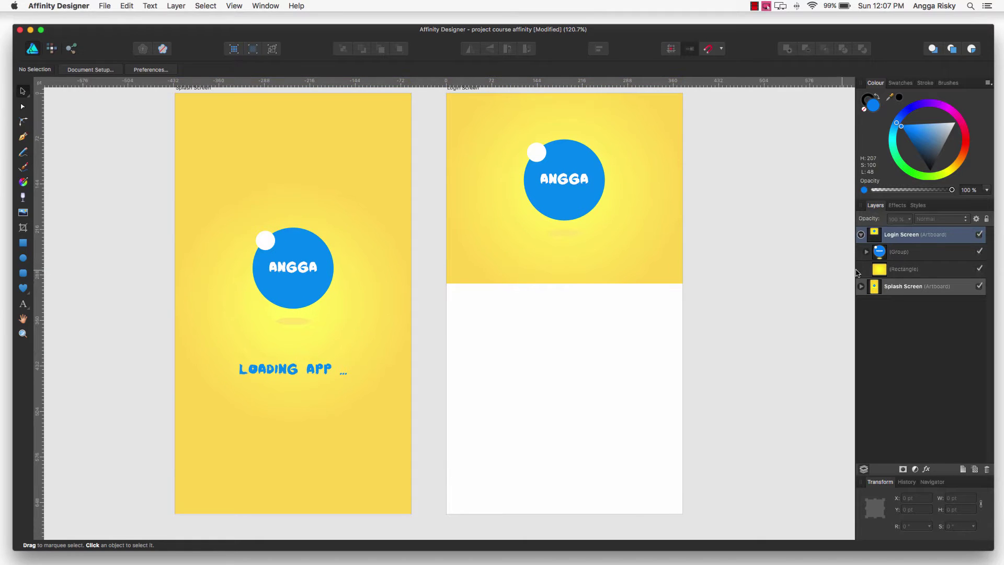
Step: Duplicate the yellow header rectangle and select the lower copy
{"action": "left_click", "coordinate": [897, 271]}
{"action": "right_click", "coordinate": [898, 273]}
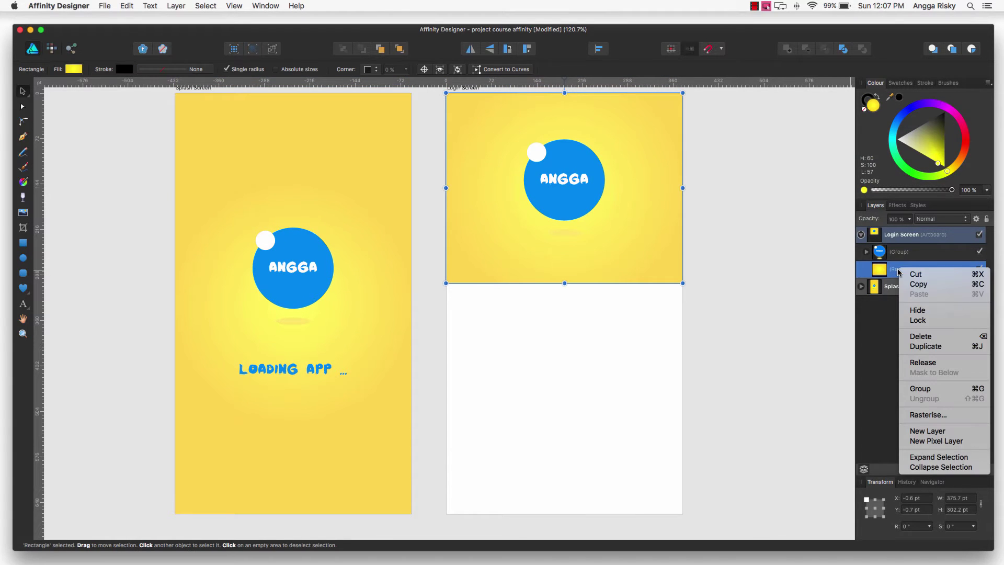
{"action": "left_click", "coordinate": [939, 347]}
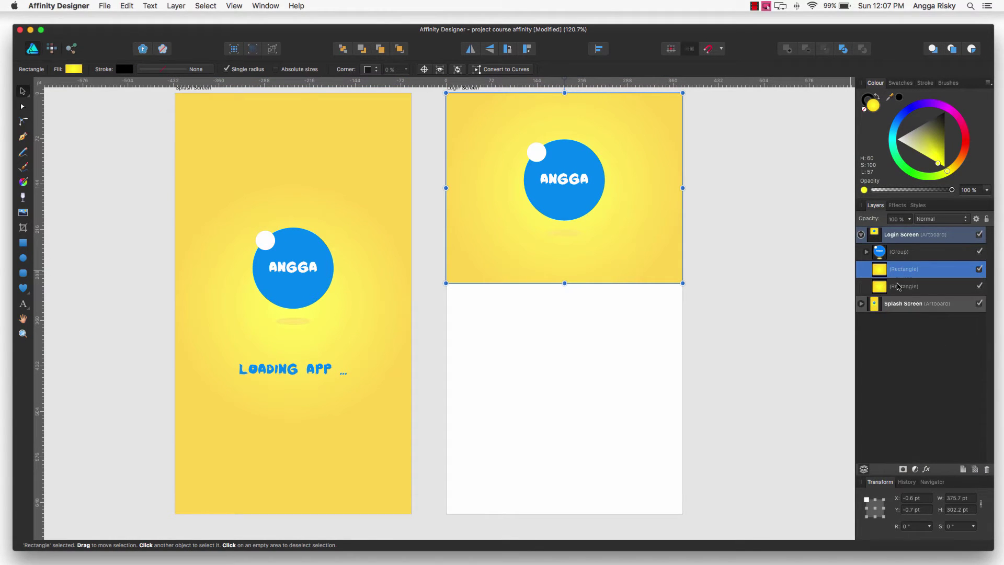
{"action": "left_click", "coordinate": [915, 287]}
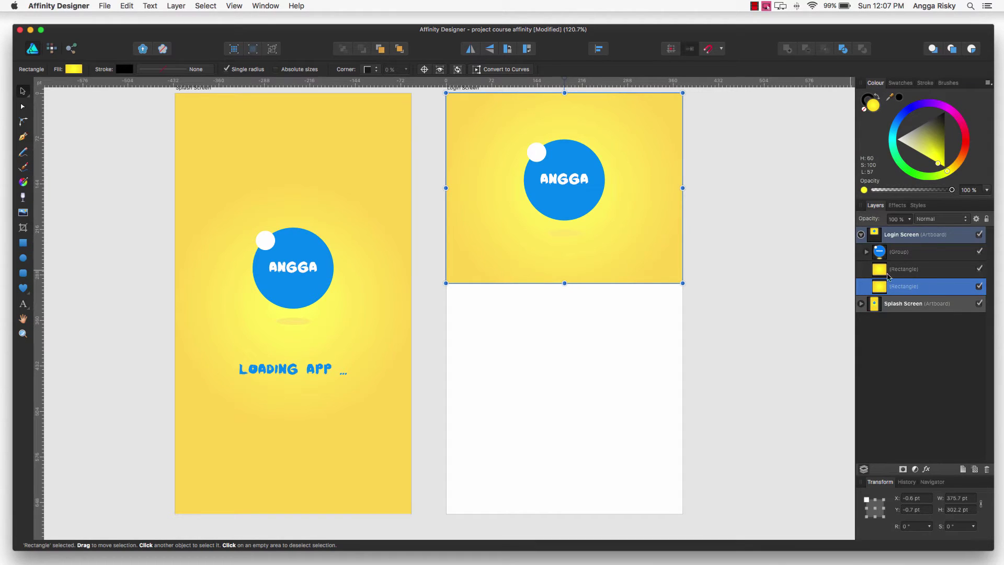
Step: Copy the blue hex code 0086F6 from the logo's circle
{"action": "left_click", "coordinate": [73, 70]}
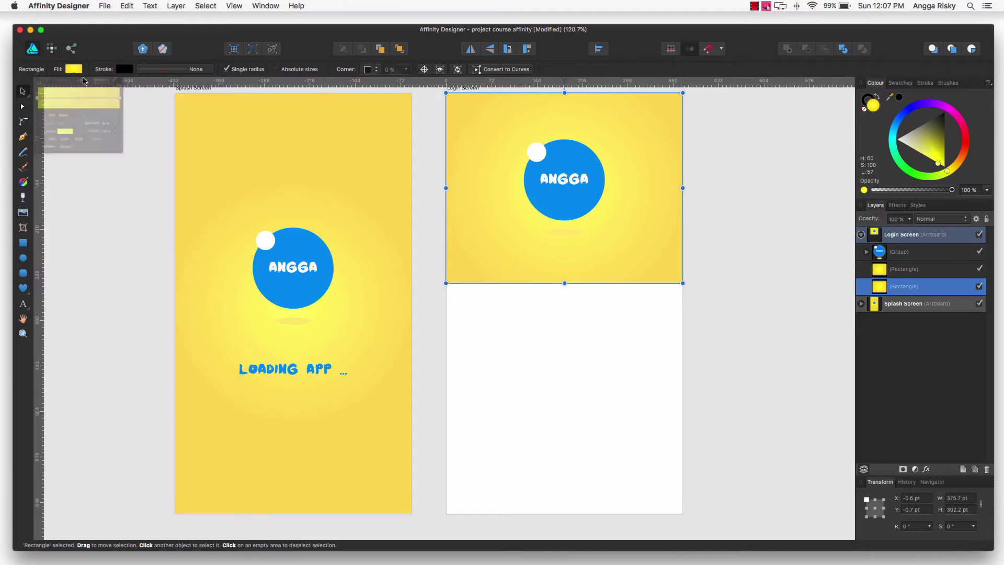
{"action": "left_click", "coordinate": [87, 86]}
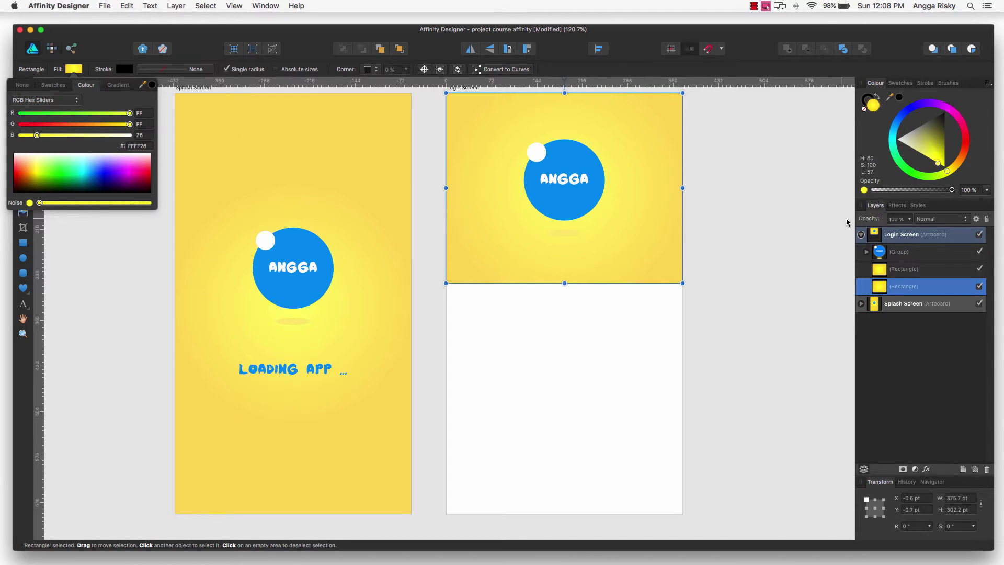
{"action": "left_click", "coordinate": [867, 252]}
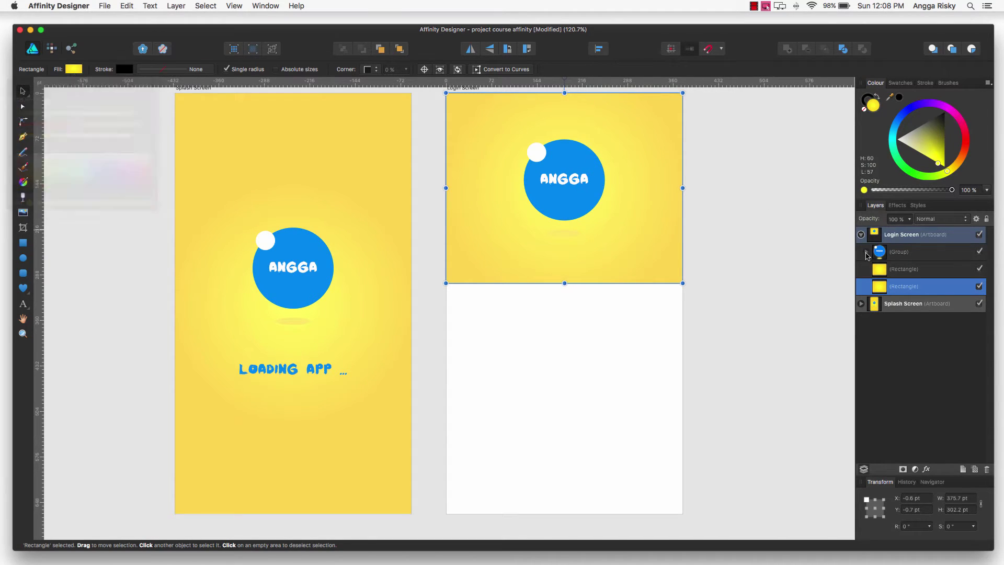
{"action": "left_click", "coordinate": [901, 321]}
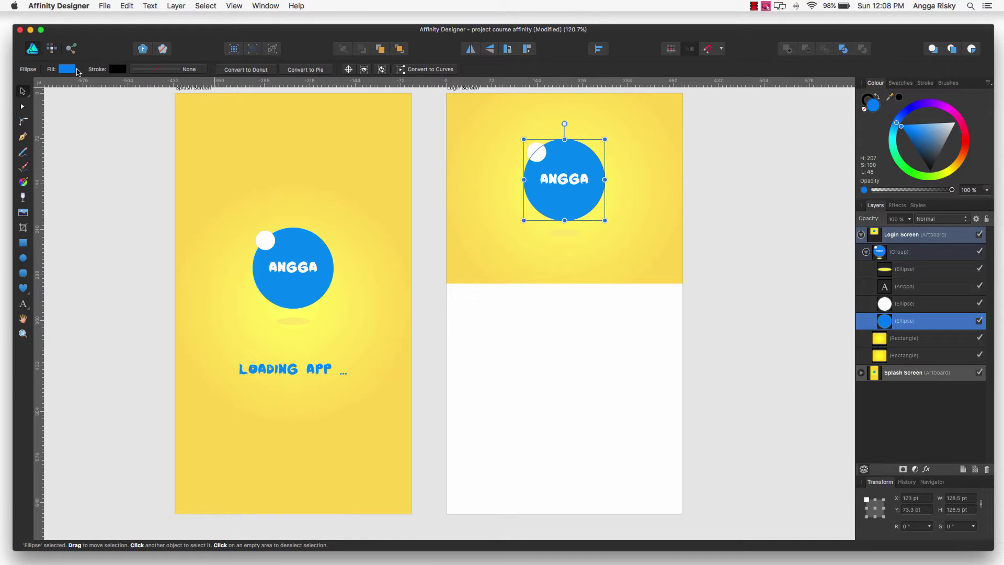
{"action": "left_click", "coordinate": [67, 70]}
{"action": "left_click", "coordinate": [145, 146]}
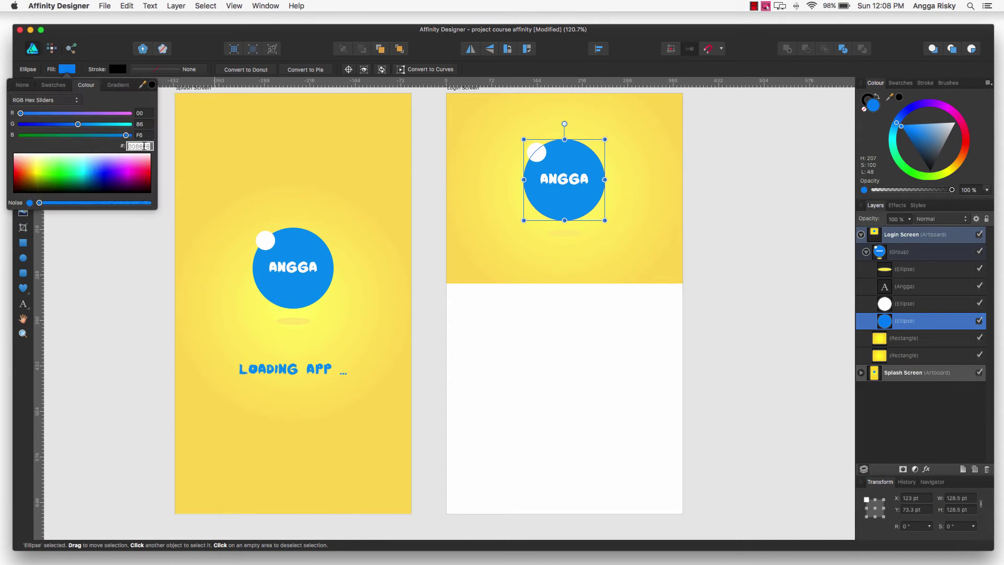
{"action": "key", "text": "Escape"}
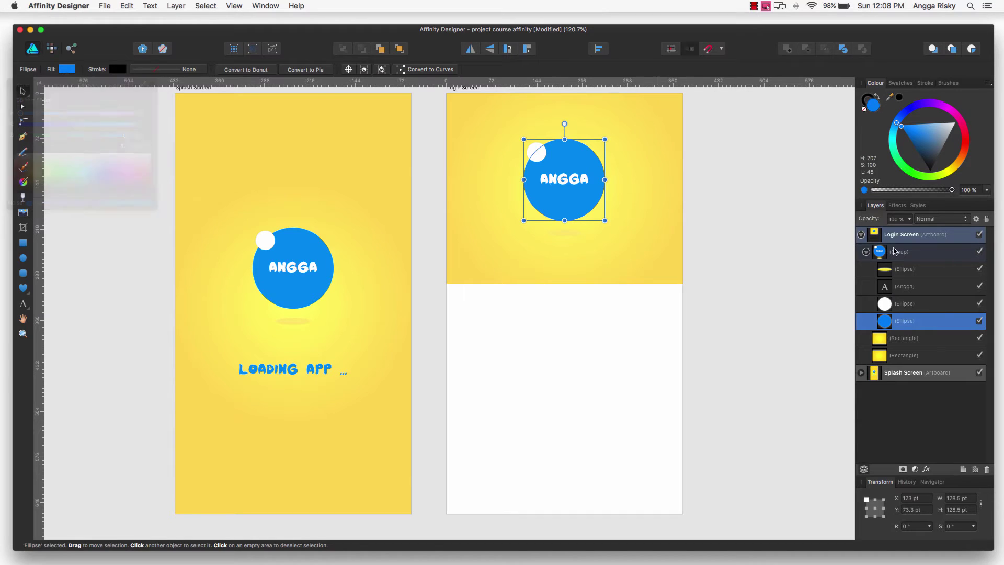
Step: Fill the rectangle copy with 0086F6 and nudge it down into a thin strip
{"action": "left_click", "coordinate": [908, 357]}
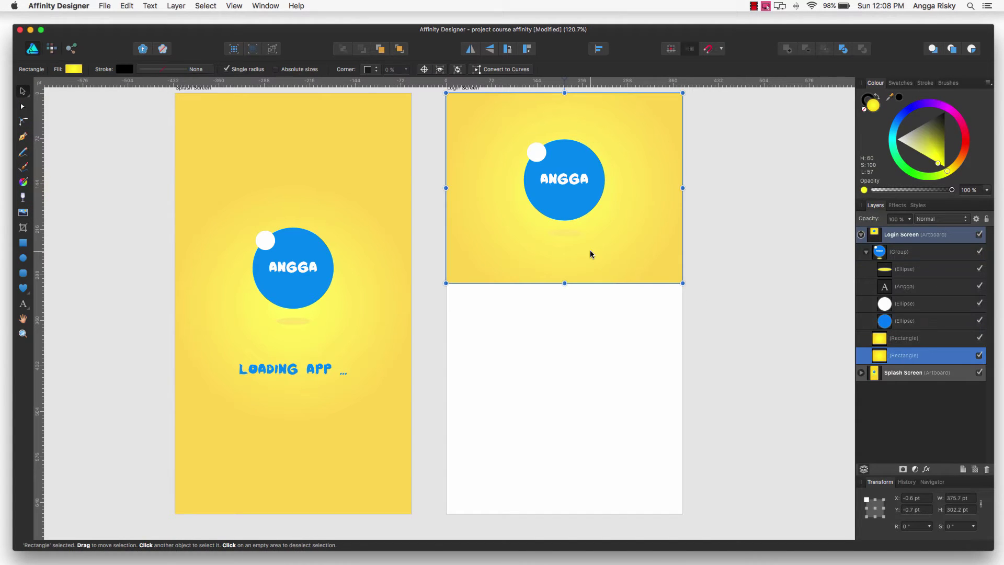
{"action": "left_click", "coordinate": [74, 69]}
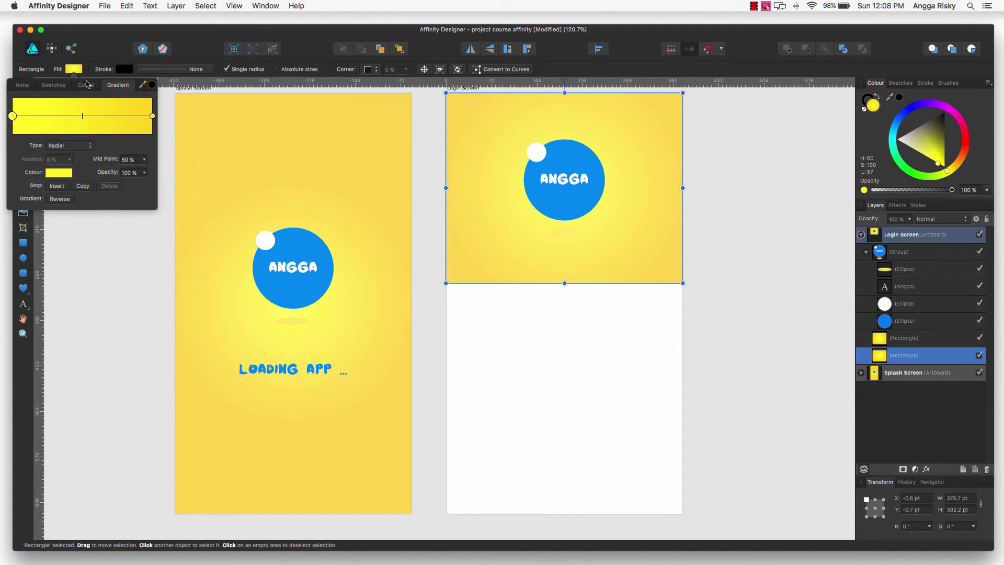
{"action": "left_click", "coordinate": [87, 84]}
{"action": "left_click", "coordinate": [130, 148]}
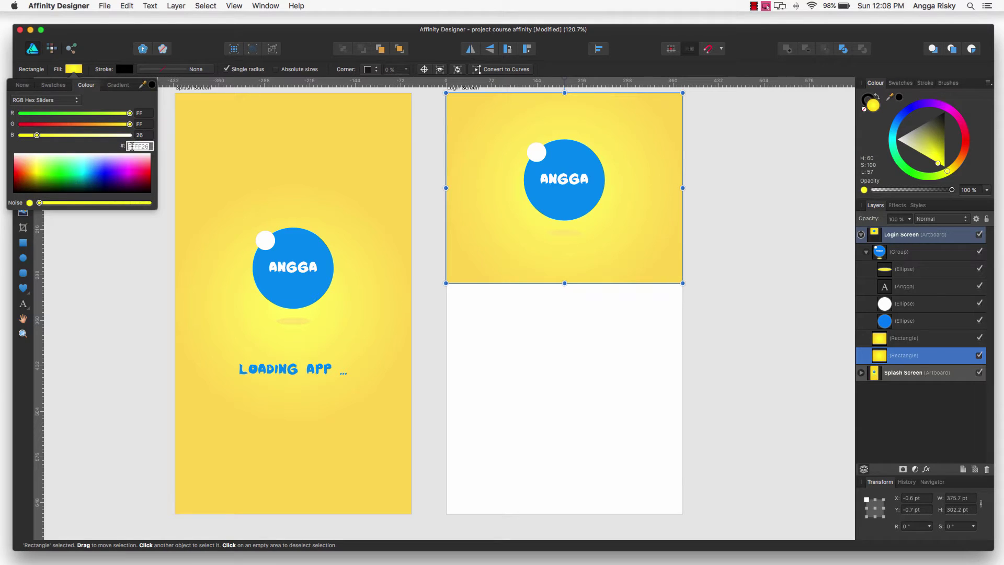
{"action": "type", "text": "0086F6"}
{"action": "key", "text": "Return"}
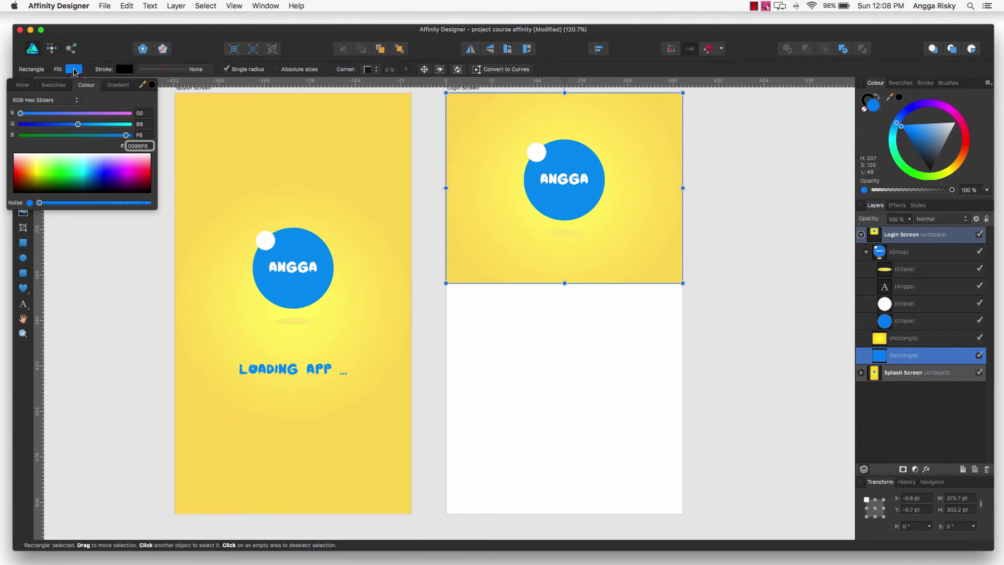
{"action": "left_click", "coordinate": [74, 70]}
{"action": "key", "text": "Down"}
{"action": "key", "text": "Down"}
{"action": "key", "text": "Down"}
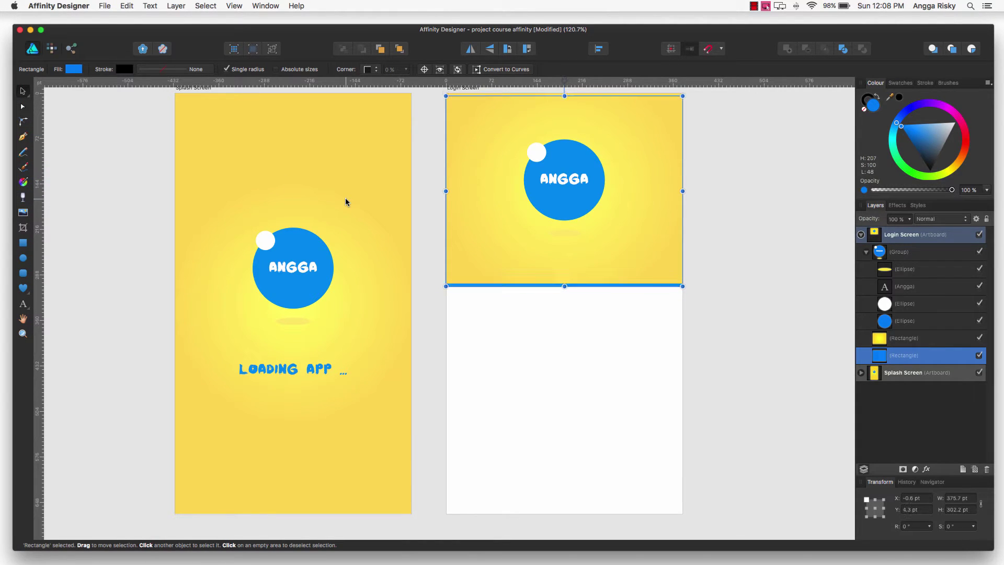
{"action": "left_click", "coordinate": [718, 236]}
{"action": "scroll", "coordinate": [719, 237], "scroll_direction": "up", "scroll_amount": 5}
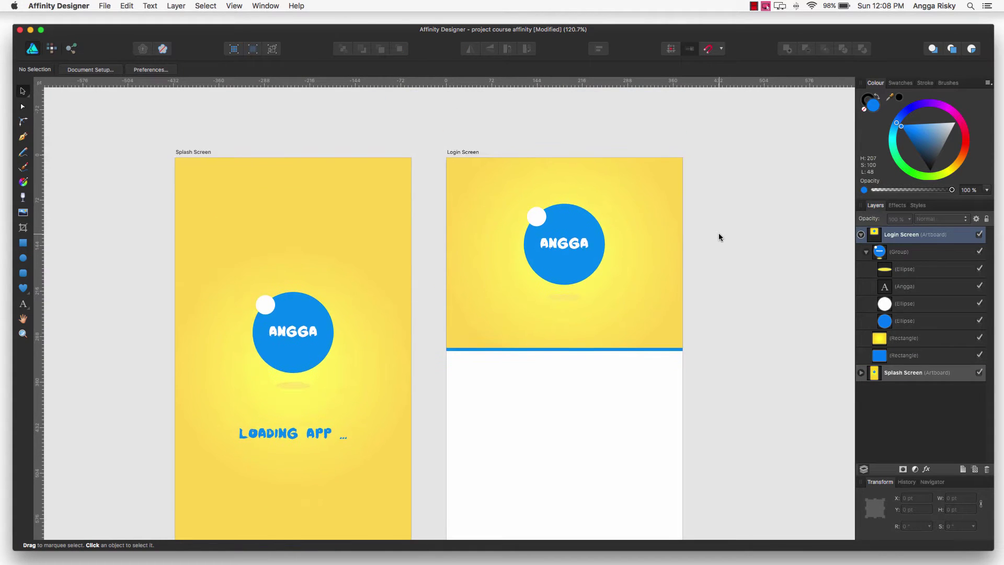
Step: Add an artistic text label 'User Login' below the header
{"action": "scroll", "coordinate": [719, 237], "scroll_direction": "up", "scroll_amount": 1}
{"action": "scroll", "coordinate": [719, 237], "scroll_direction": "down", "scroll_amount": 1}
{"action": "scroll", "coordinate": [718, 237], "scroll_direction": "up", "scroll_amount": 1}
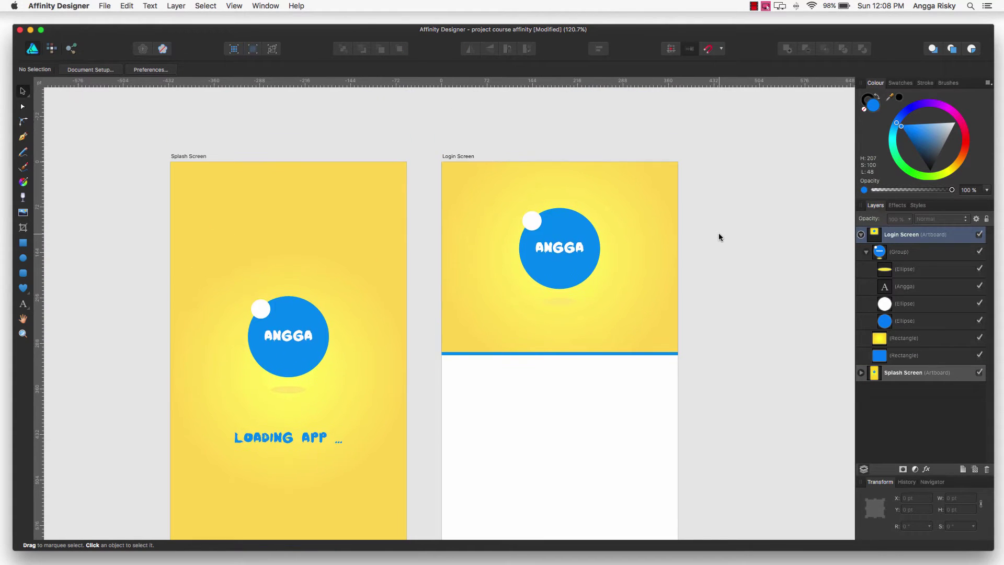
{"action": "scroll", "coordinate": [718, 237], "scroll_direction": "down", "scroll_amount": 5}
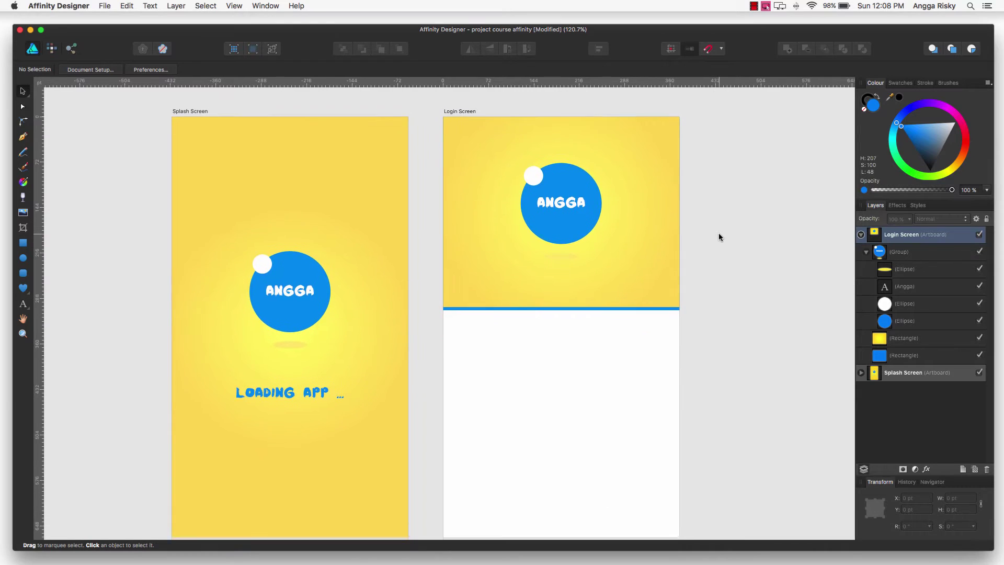
{"action": "scroll", "coordinate": [720, 237], "scroll_direction": "down", "scroll_amount": 1}
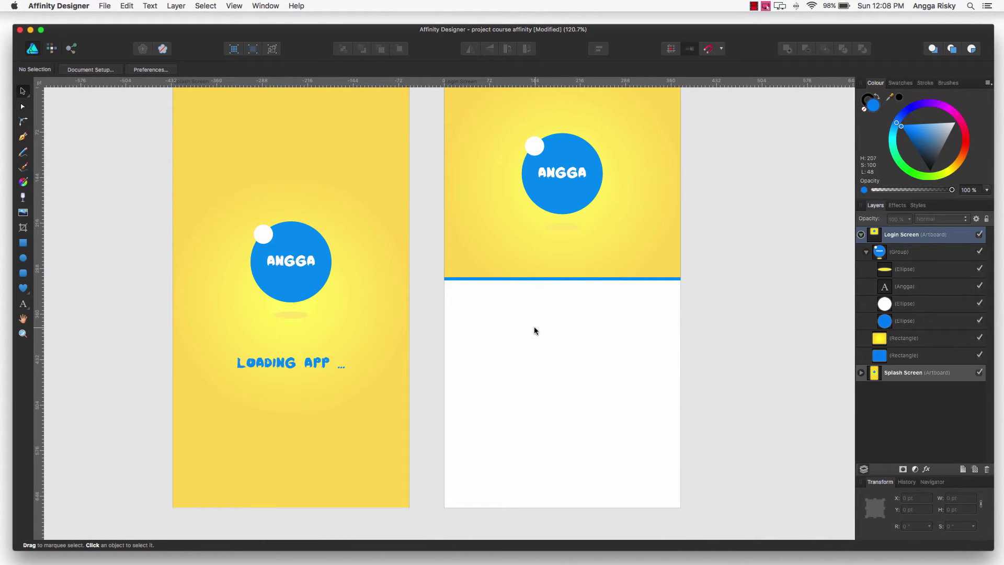
{"action": "scroll", "coordinate": [560, 329], "scroll_direction": "up", "scroll_amount": 2}
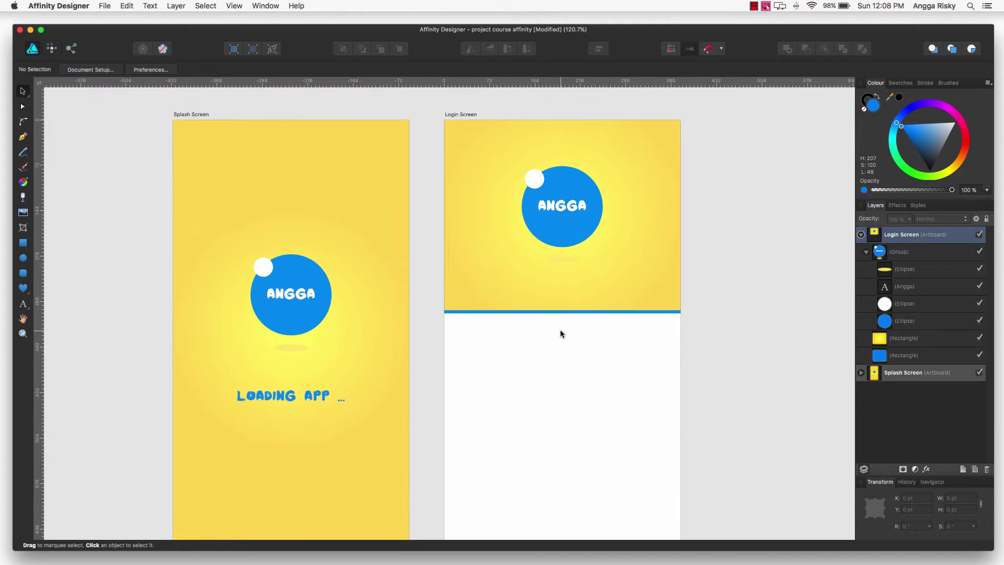
{"action": "scroll", "coordinate": [560, 330], "scroll_direction": "down", "scroll_amount": 3}
{"action": "scroll", "coordinate": [529, 330], "scroll_direction": "right", "scroll_amount": 1}
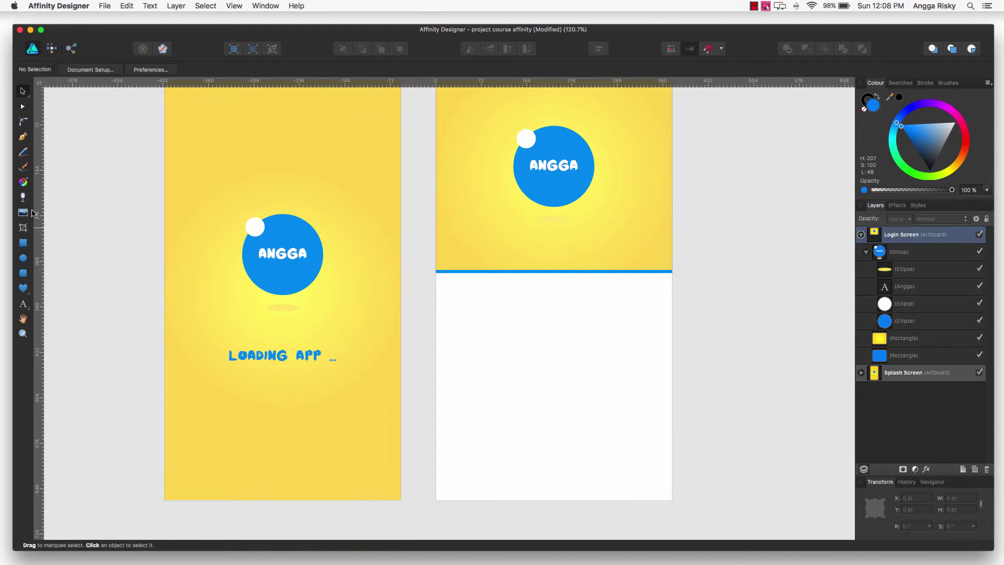
{"action": "left_click", "coordinate": [23, 305]}
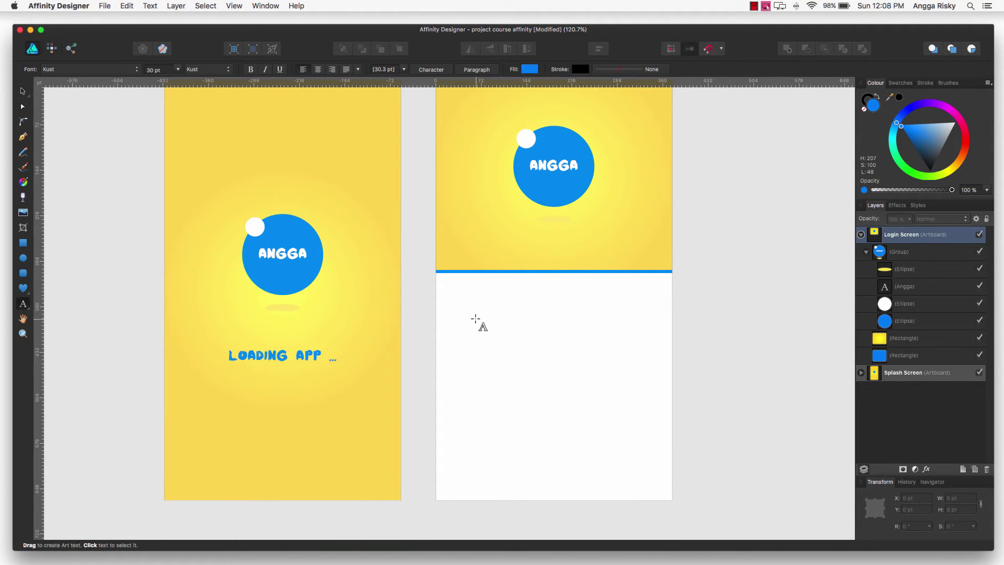
{"action": "left_click", "coordinate": [476, 322]}
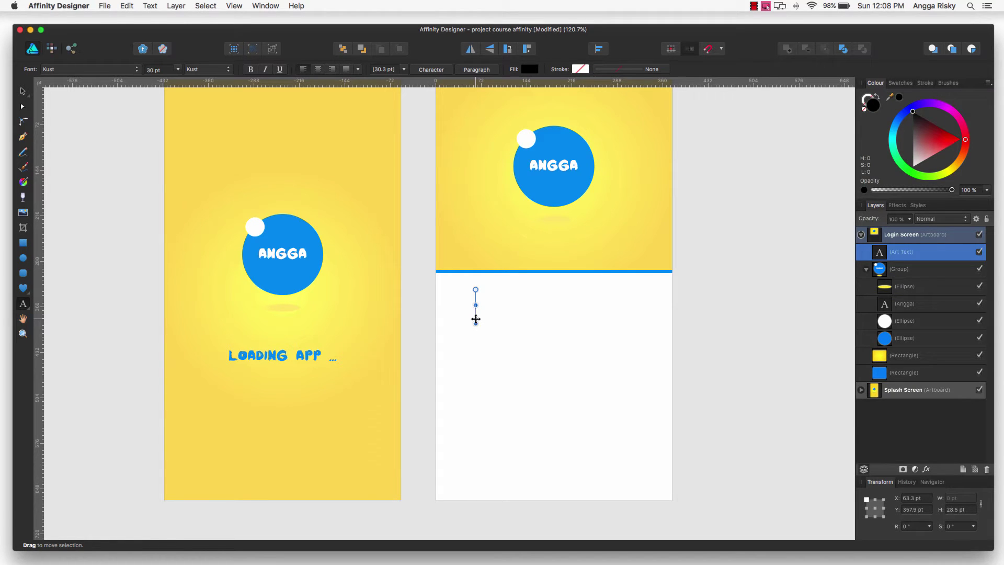
{"action": "type", "text": "User "}
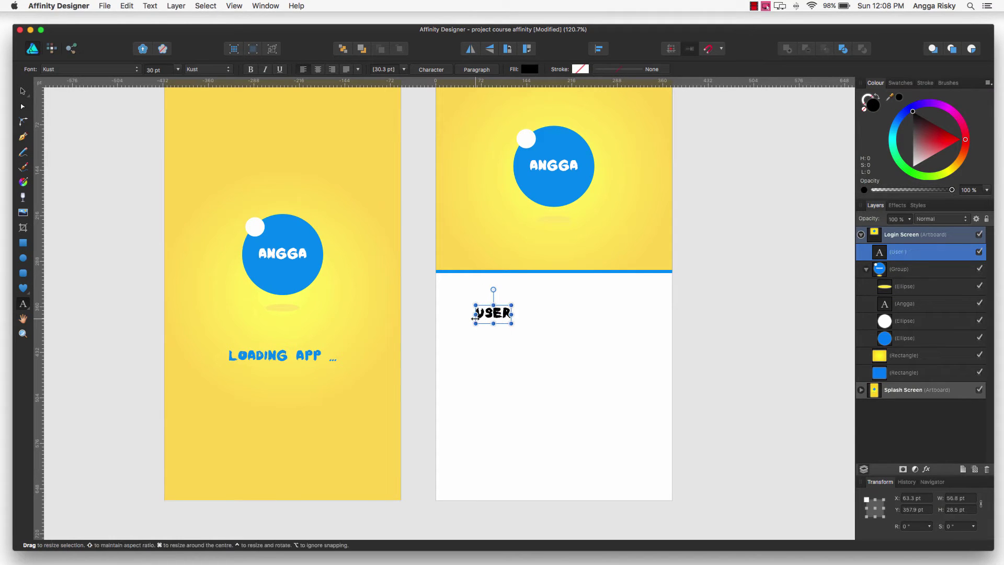
{"action": "type", "text": "Login"}
Step: Format the label as Roboto, fill 2A2A2A, at 18 pt
{"action": "key", "text": "super+a"}
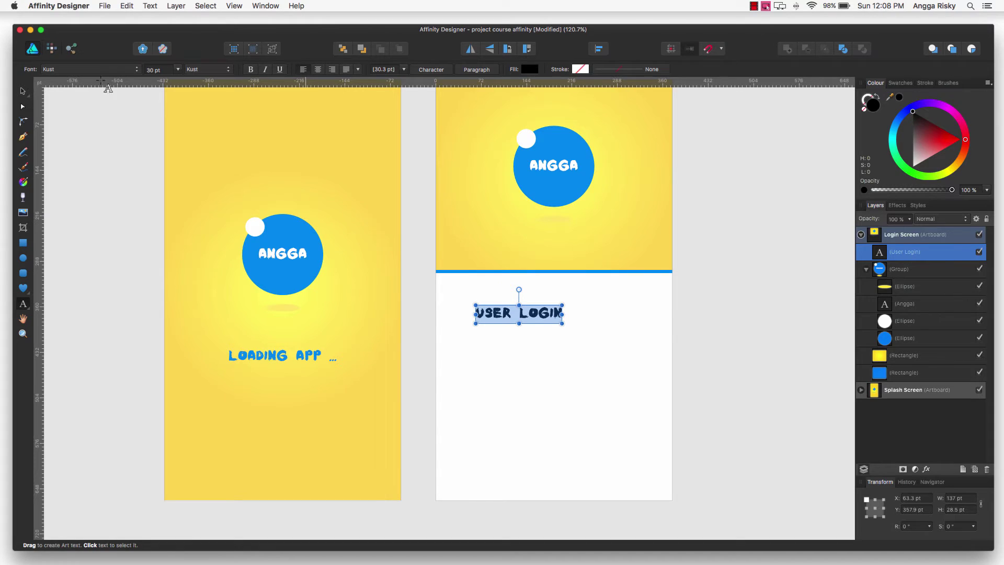
{"action": "left_click", "coordinate": [93, 72]}
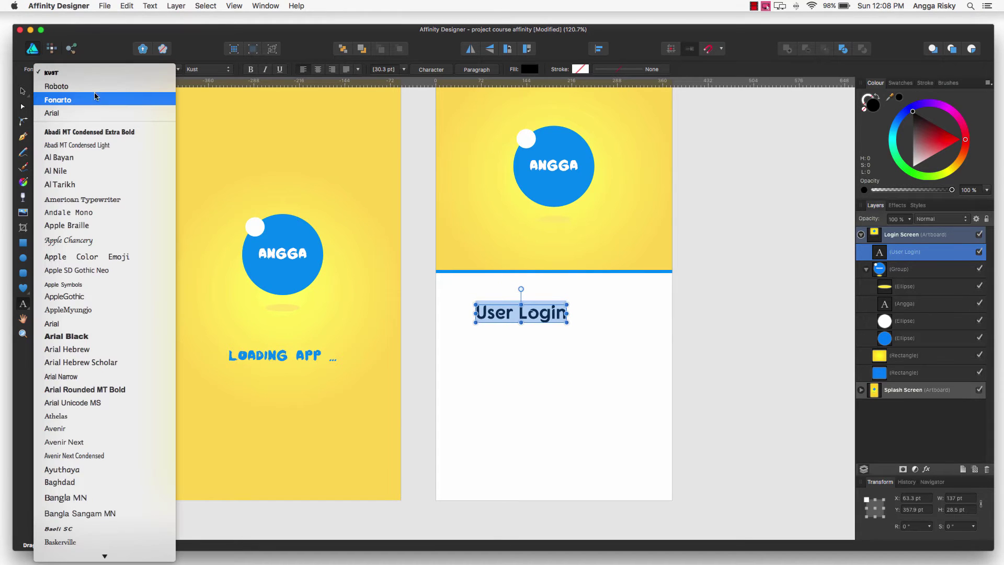
{"action": "left_click", "coordinate": [95, 87]}
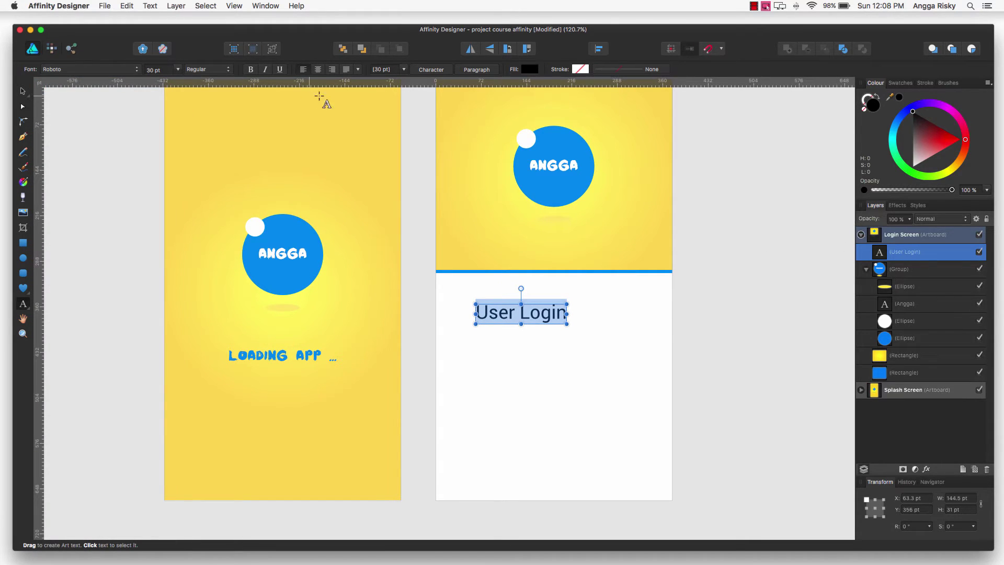
{"action": "left_click", "coordinate": [530, 69]}
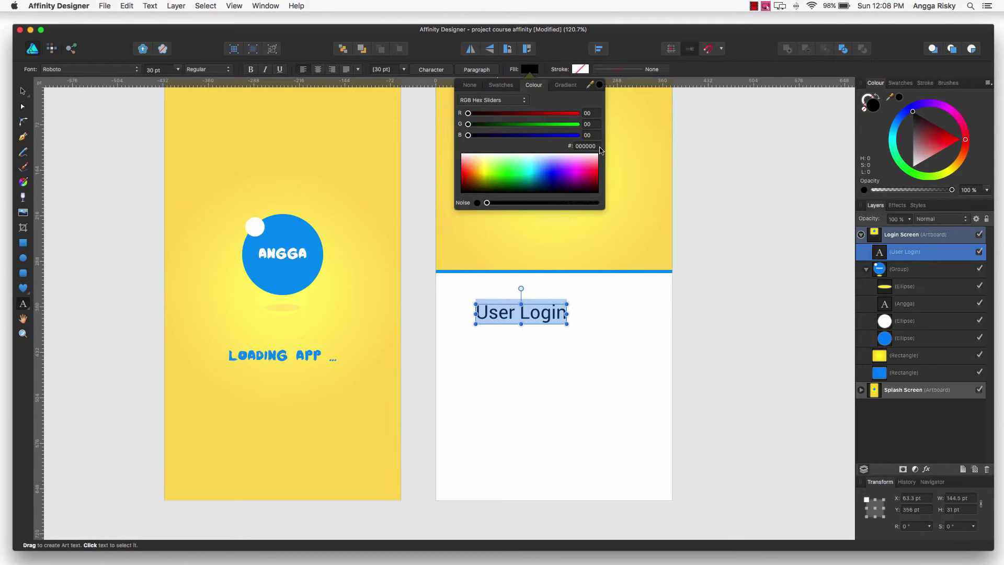
{"action": "left_click", "coordinate": [593, 147]}
{"action": "type", "text": "2a2a2a"}
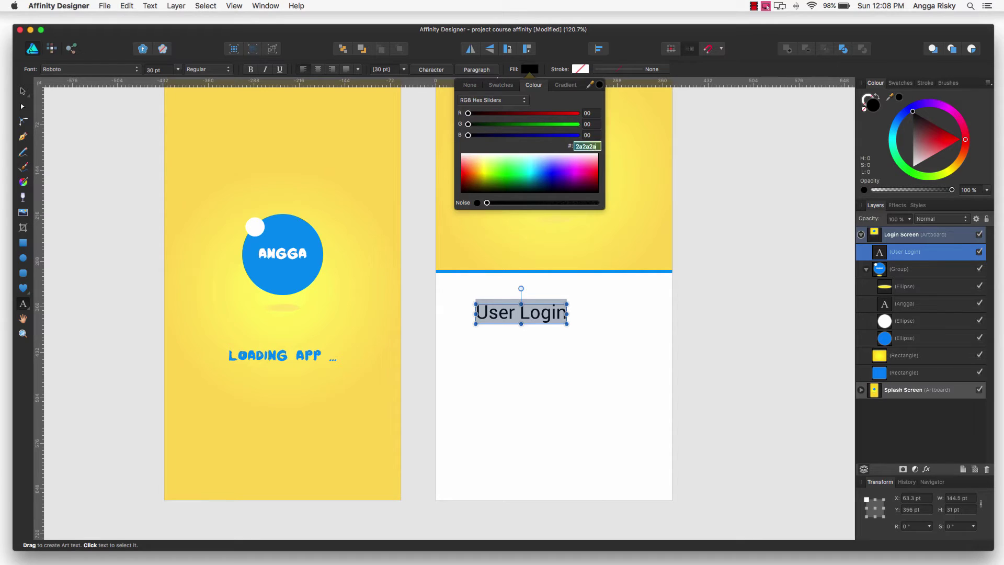
{"action": "key", "text": "Return"}
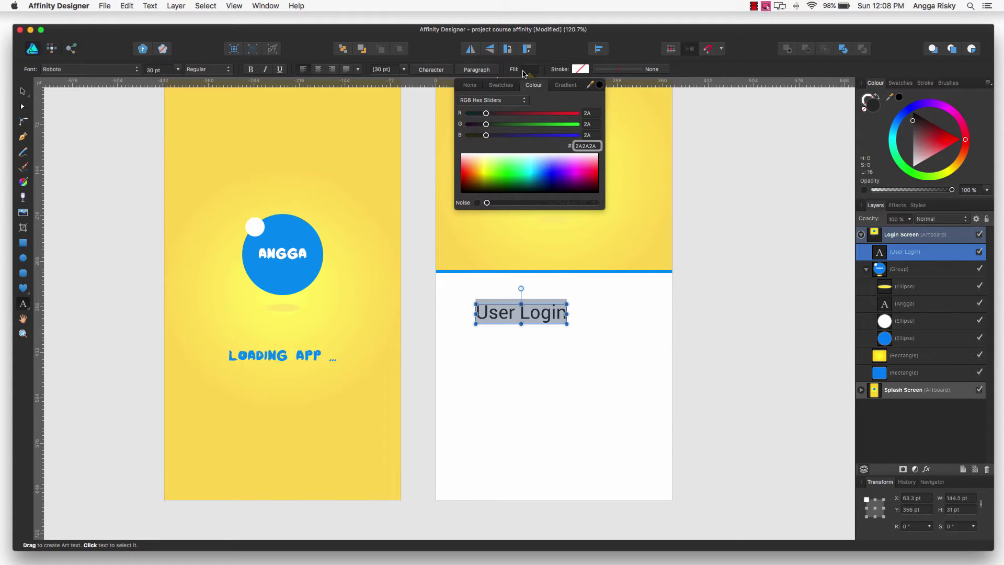
{"action": "left_click", "coordinate": [204, 69]}
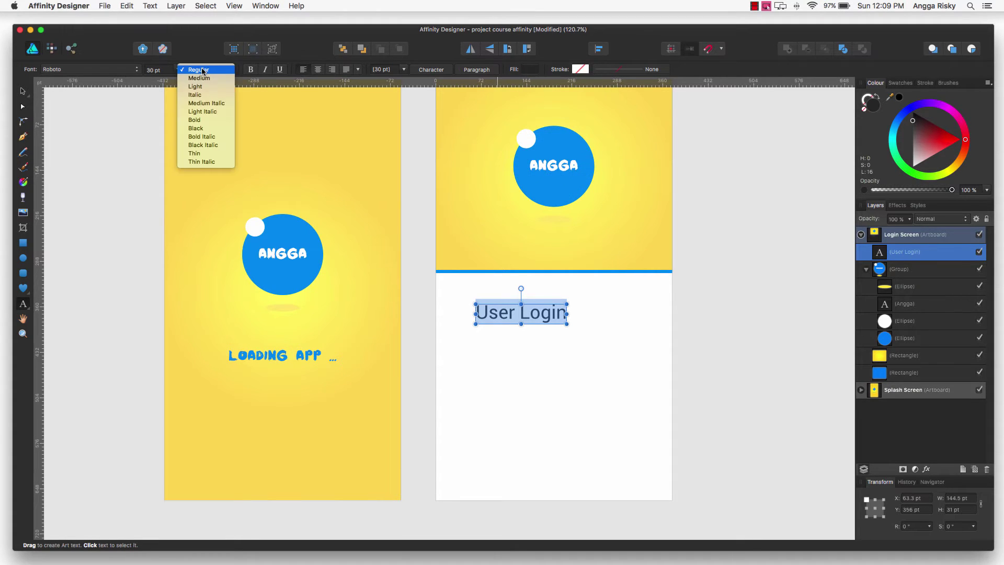
{"action": "left_click", "coordinate": [167, 69]}
{"action": "type", "text": "1"}
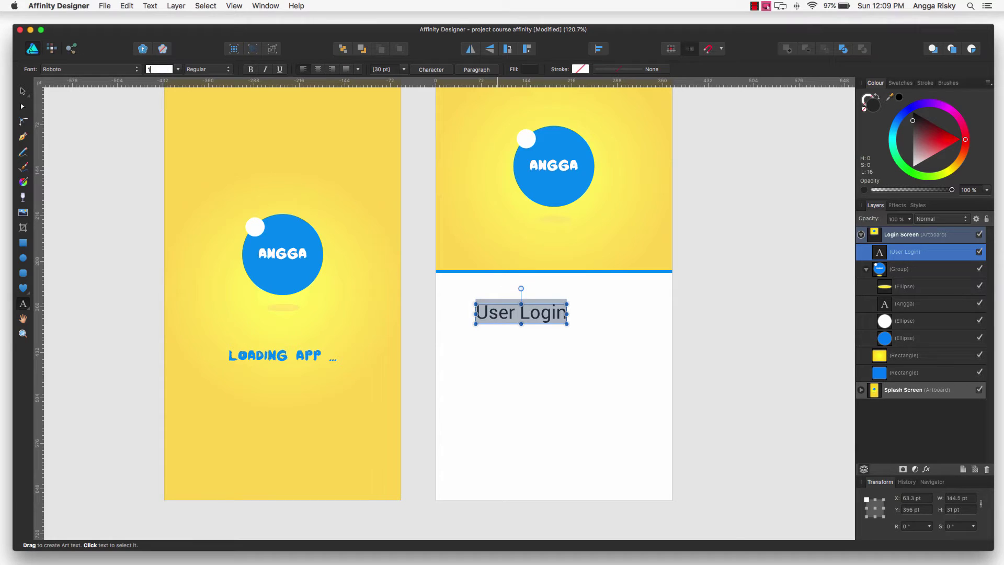
{"action": "type", "text": "8"}
{"action": "key", "text": "Return"}
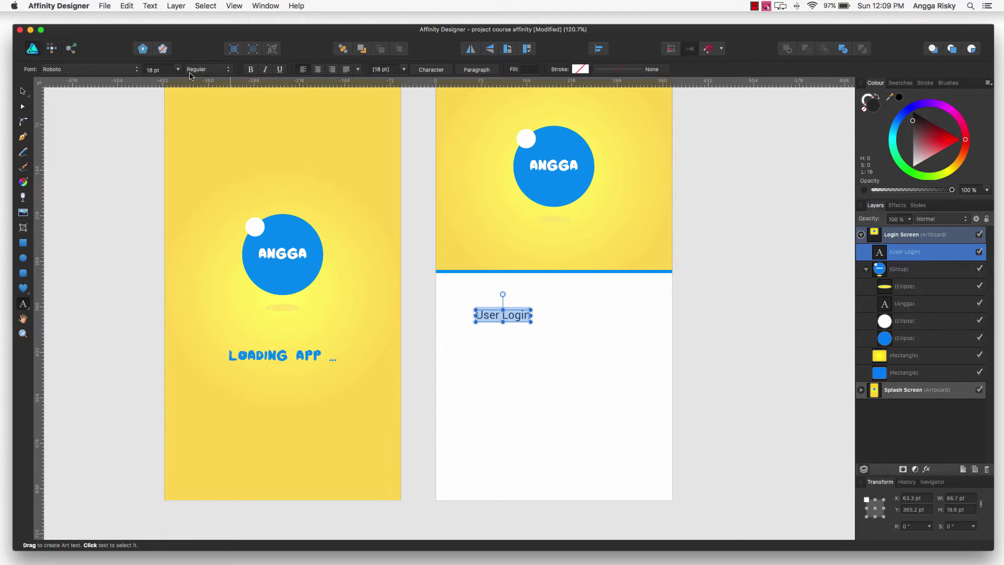
Step: Drag the User Login heading to the left edge just below the blue divider
{"action": "left_click", "coordinate": [23, 92]}
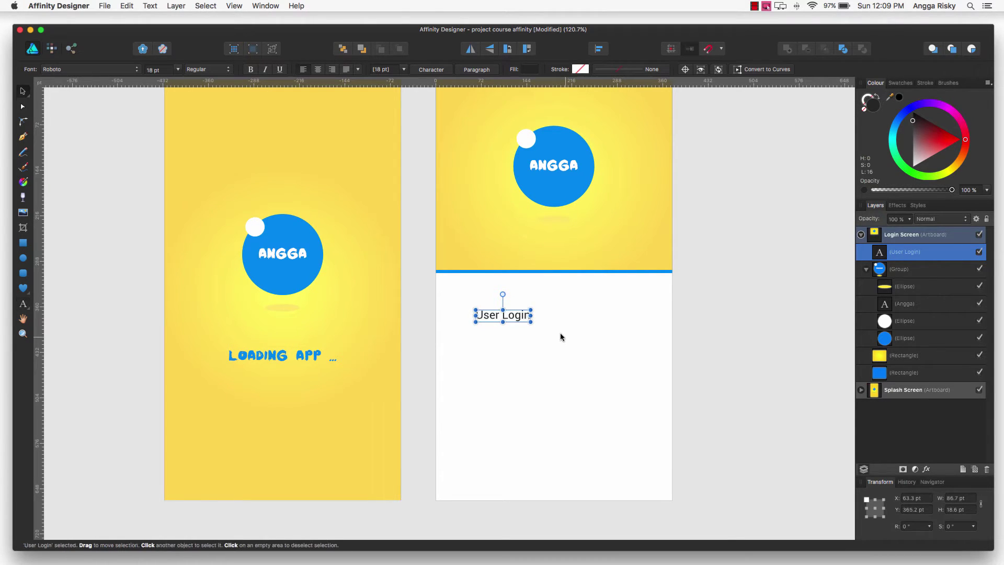
{"action": "left_click_drag", "start_coordinate": [518, 319], "coordinate": [478, 283]}
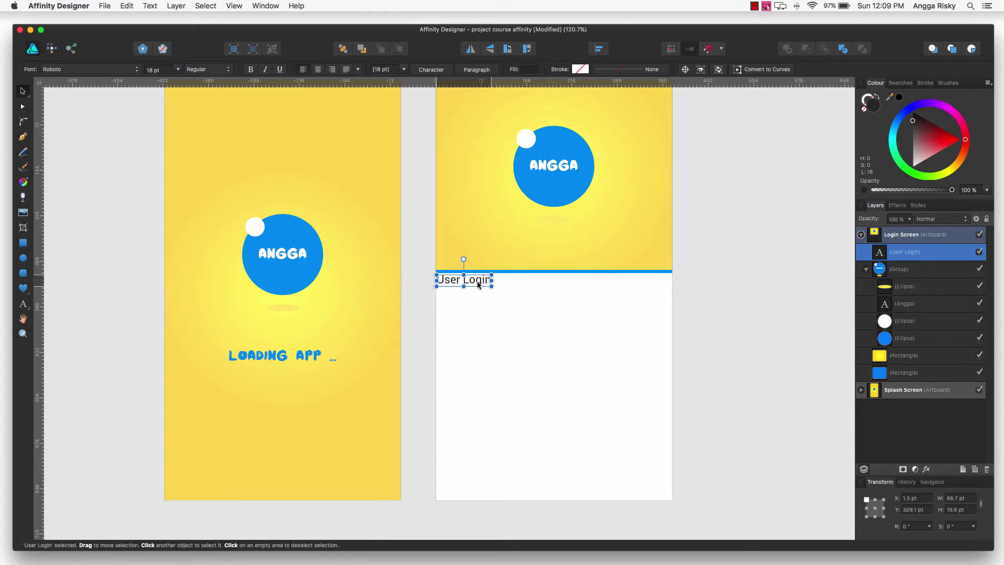
{"action": "key", "text": "Right"}
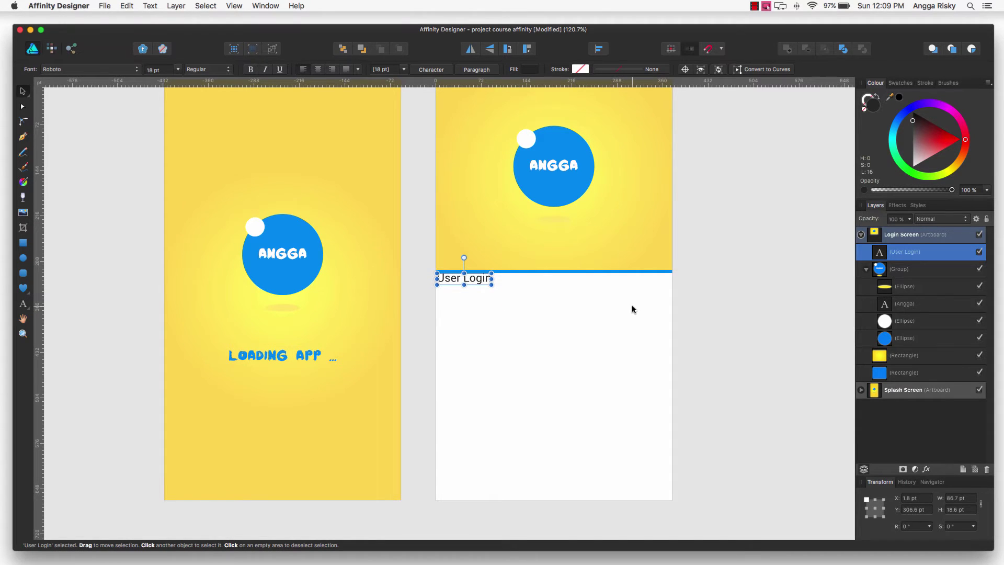
{"action": "left_click", "coordinate": [632, 309]}
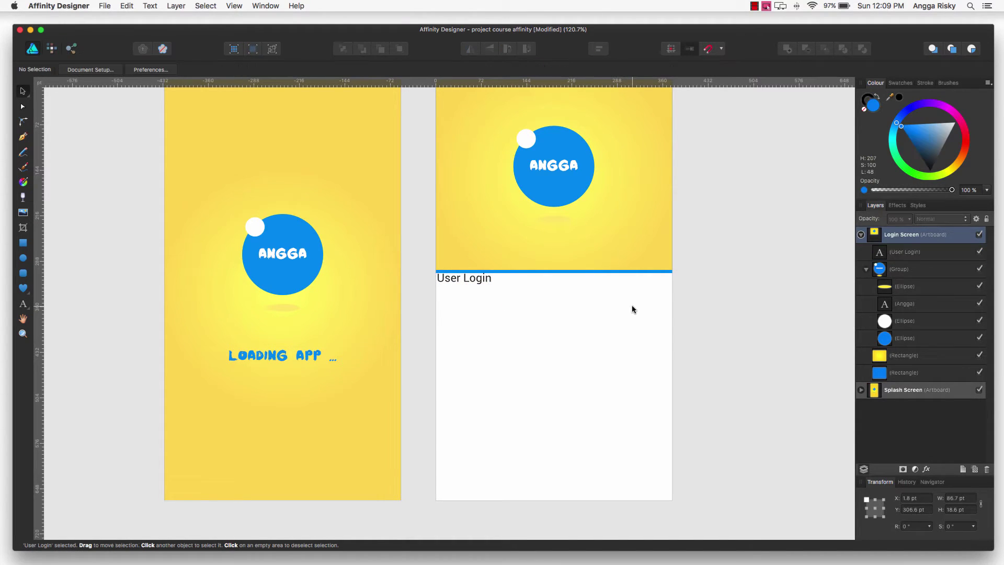
Step: Nudge the heading right and down so it sits inset beneath the divider
{"action": "left_click", "coordinate": [464, 282]}
{"action": "key", "text": "Left"}
{"action": "key", "text": "Left"}
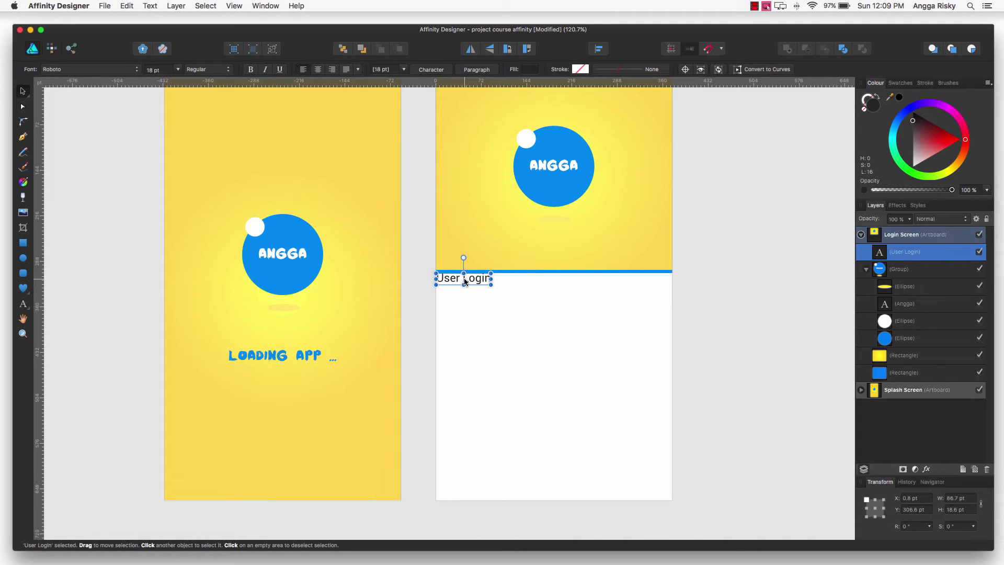
{"action": "key", "text": "shift+Right"}
{"action": "key", "text": "shift+Right"}
{"action": "key", "text": "shift+Right"}
{"action": "key", "text": "shift+Right"}
{"action": "key", "text": "shift+Down"}
{"action": "key", "text": "shift+Down"}
{"action": "key", "text": "shift+Down"}
{"action": "key", "text": "shift+Down"}
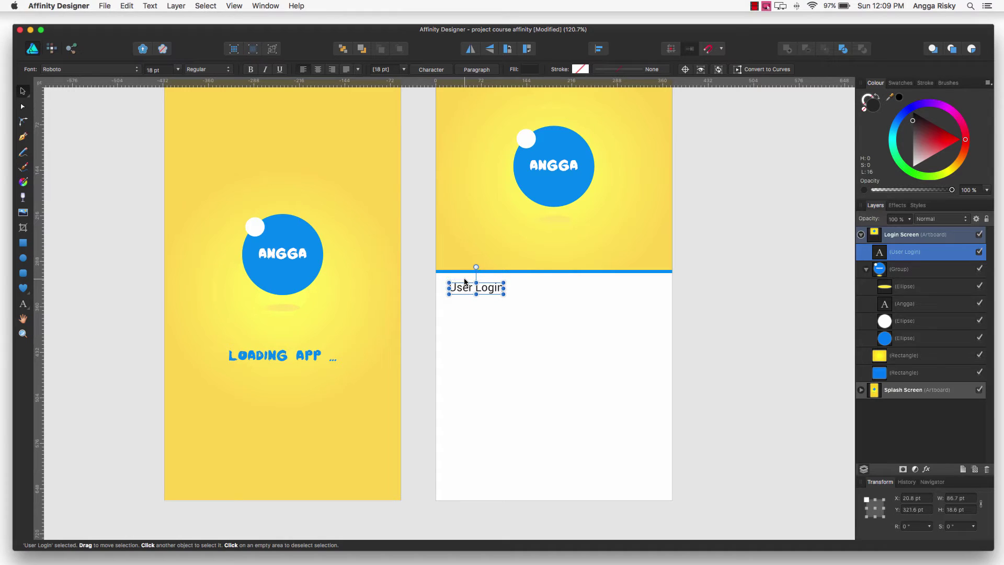
{"action": "left_click", "coordinate": [714, 257]}
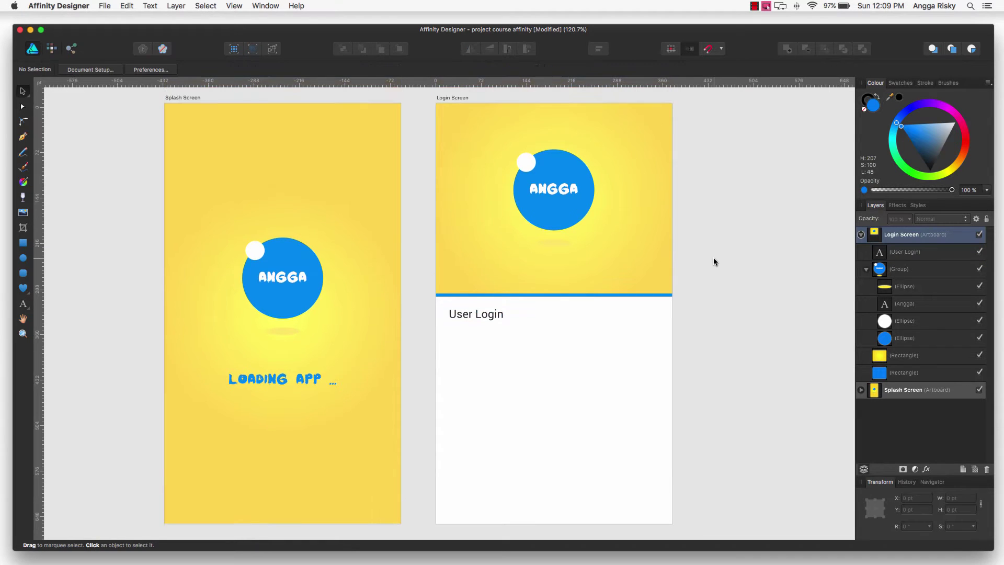
{"action": "scroll", "coordinate": [713, 258], "scroll_direction": "up", "scroll_amount": 3}
{"action": "scroll", "coordinate": [713, 257], "scroll_direction": "right", "scroll_amount": 2}
{"action": "scroll", "coordinate": [706, 267], "scroll_direction": "down", "scroll_amount": 5}
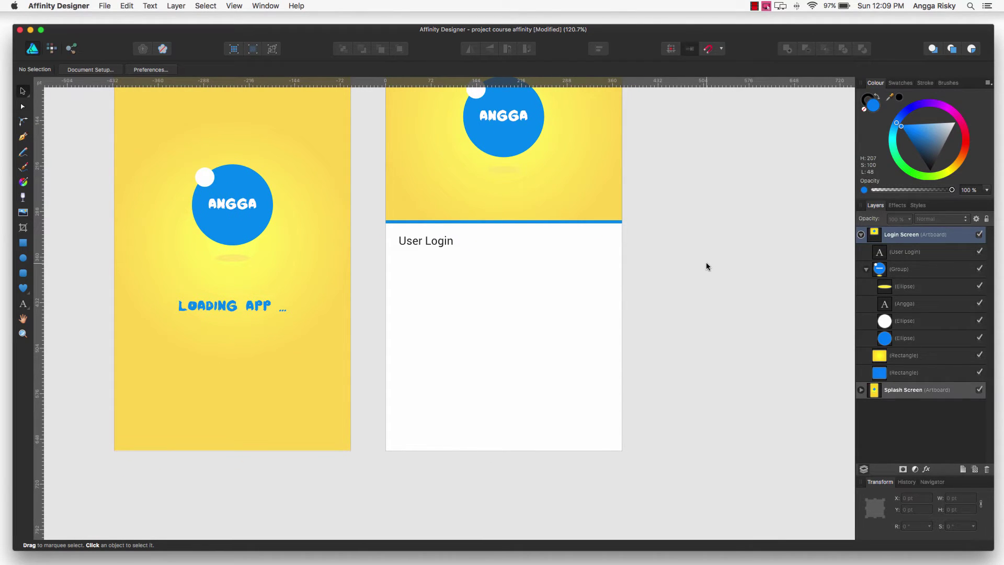
{"action": "scroll", "coordinate": [706, 267], "scroll_direction": "up", "scroll_amount": 3}
{"action": "scroll", "coordinate": [706, 266], "scroll_direction": "right", "scroll_amount": 1}
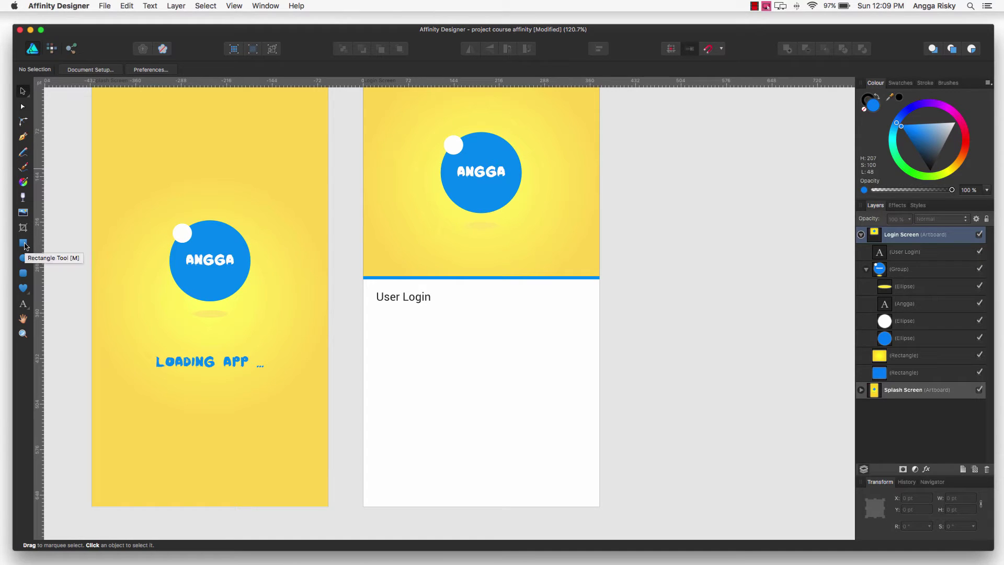
Step: Draw a wide 328 × 48.1 pt rectangle under the User Login heading
{"action": "left_click", "coordinate": [24, 243]}
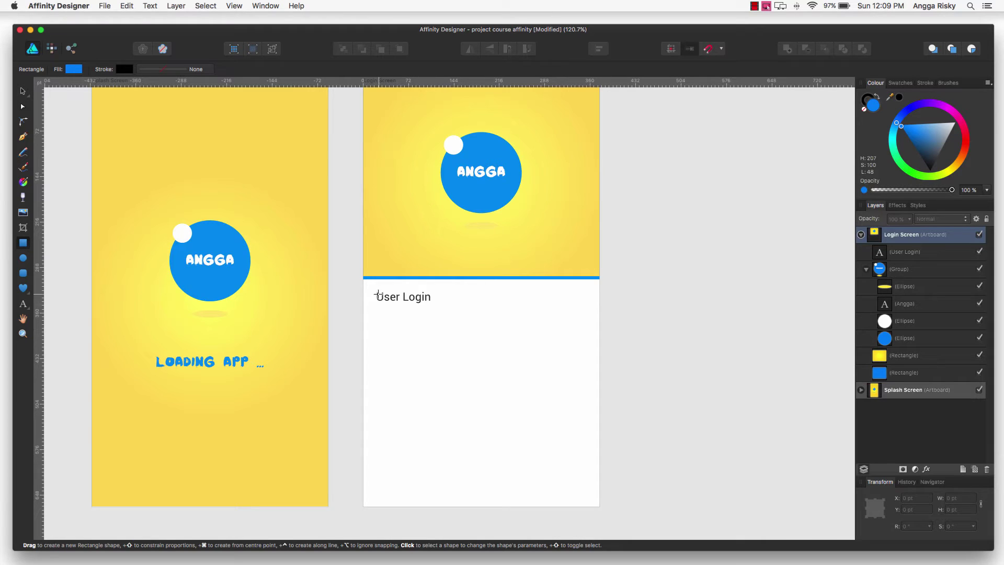
{"action": "left_click_drag", "start_coordinate": [378, 294], "coordinate": [421, 317]}
{"action": "left_click_drag", "start_coordinate": [518, 323], "coordinate": [585, 324]}
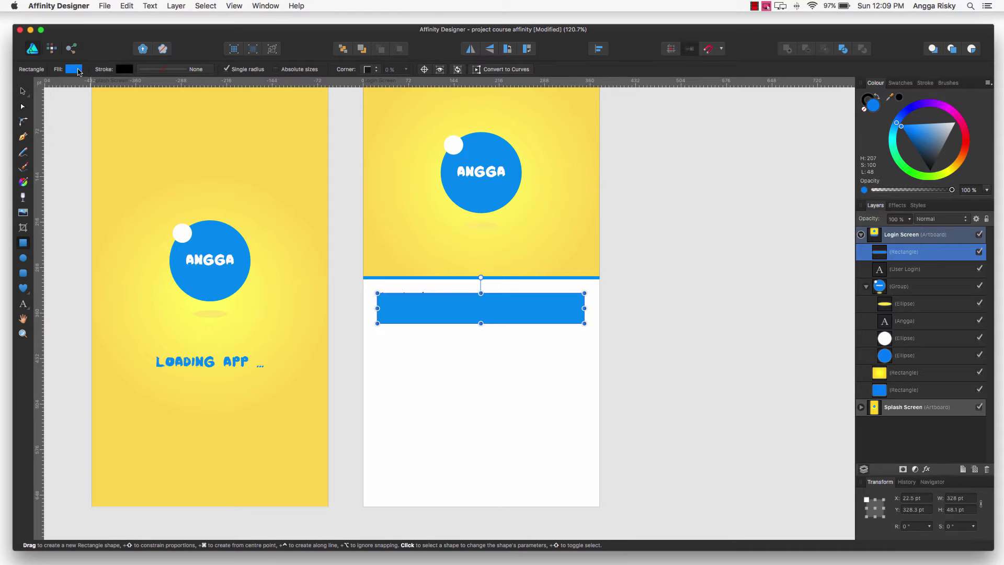
Step: Set the rectangle's fill to pale cyan E7FFFF
{"action": "left_click", "coordinate": [75, 70]}
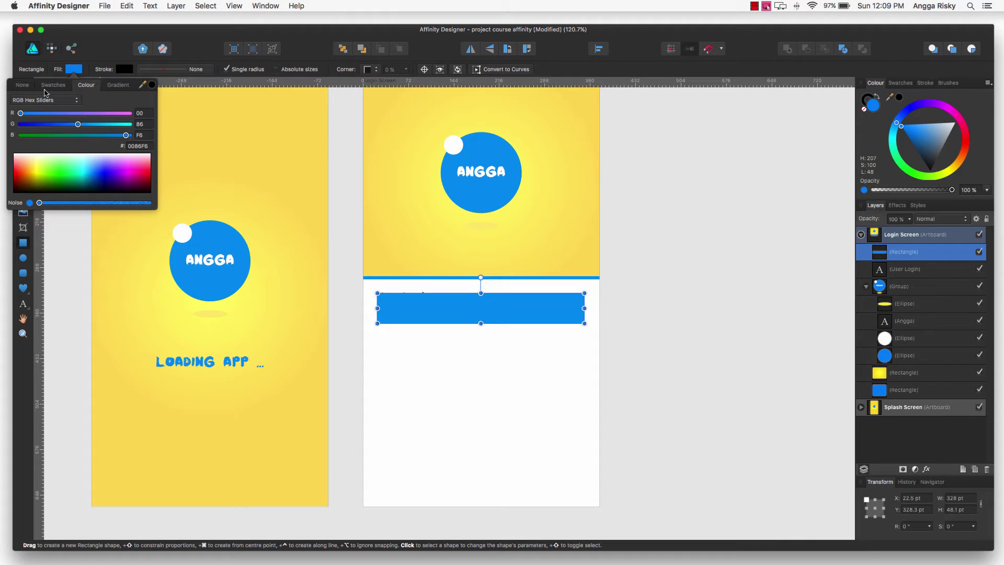
{"action": "left_click_drag", "start_coordinate": [97, 174], "coordinate": [32, 153]}
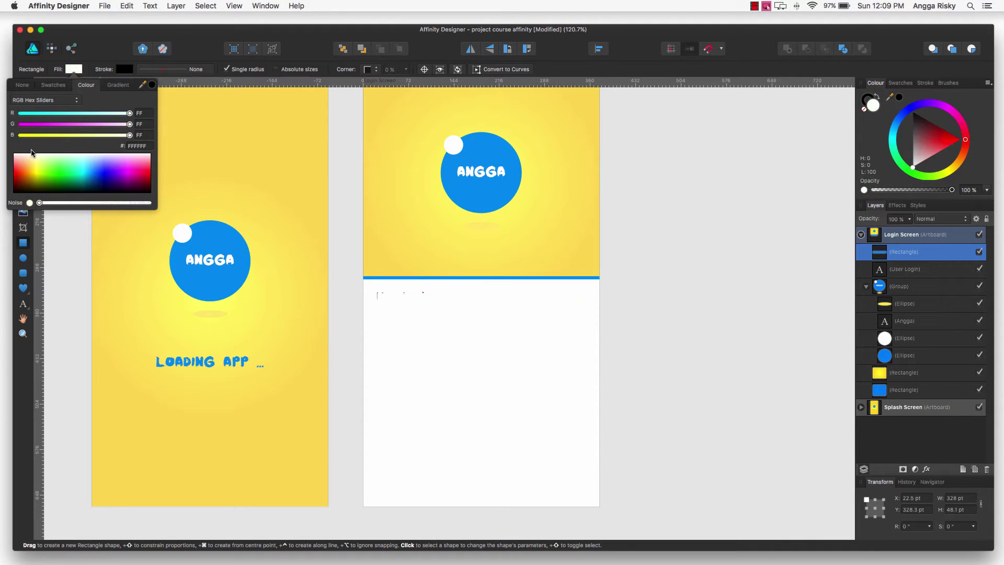
{"action": "left_click", "coordinate": [43, 158]}
{"action": "left_click", "coordinate": [44, 155]}
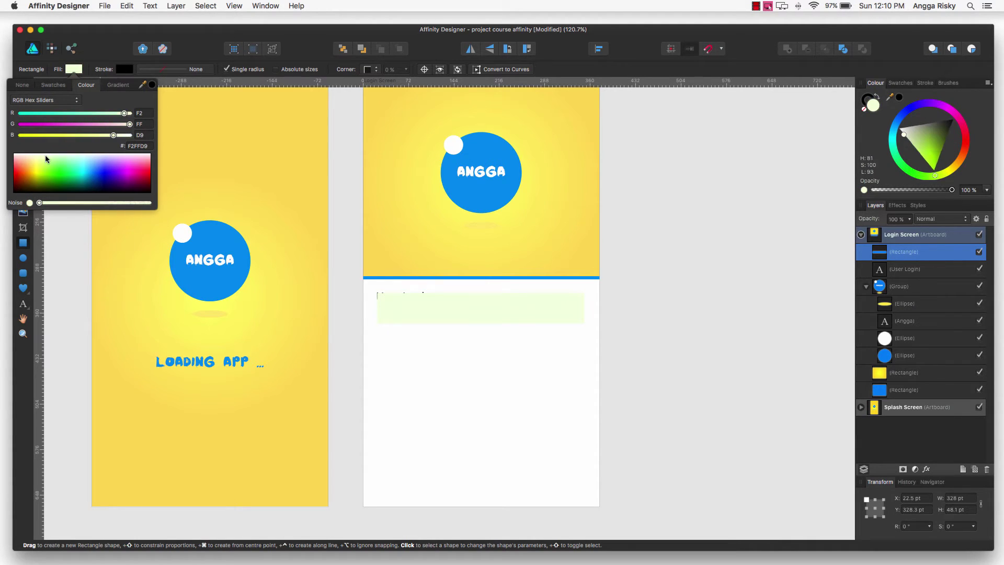
{"action": "left_click_drag", "start_coordinate": [112, 135], "coordinate": [132, 145]}
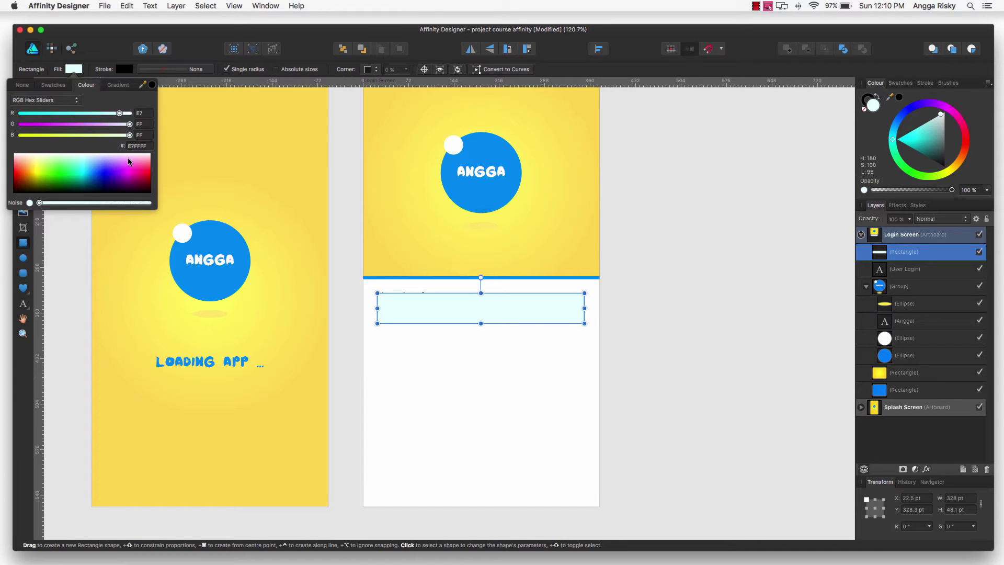
{"action": "left_click", "coordinate": [139, 146]}
Step: Give the input rectangle a 1 pt outline
{"action": "left_click", "coordinate": [79, 71]}
{"action": "left_click", "coordinate": [123, 72]}
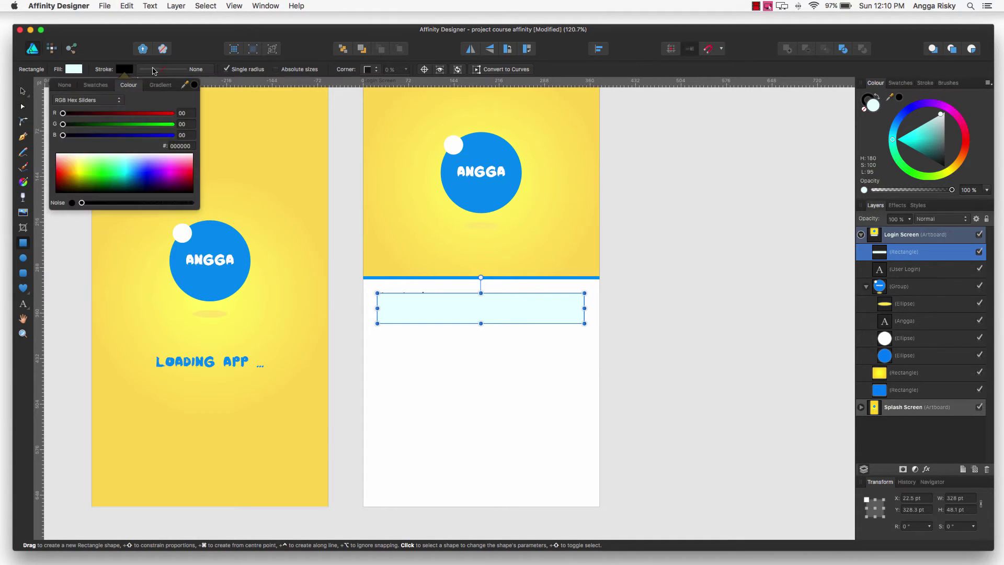
{"action": "left_click", "coordinate": [162, 70]}
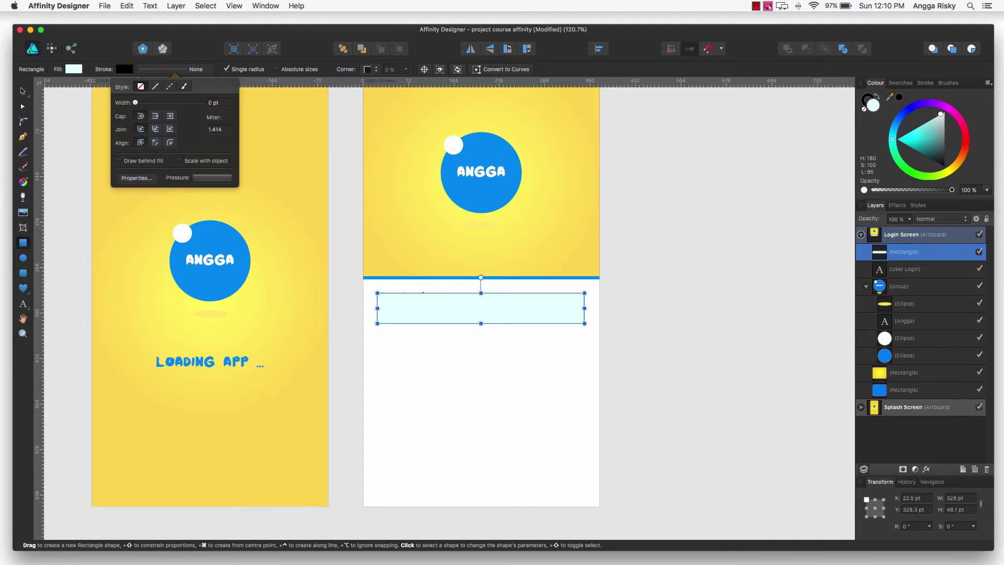
{"action": "left_click", "coordinate": [220, 103]}
{"action": "type", "text": "1"}
{"action": "key", "text": "Return"}
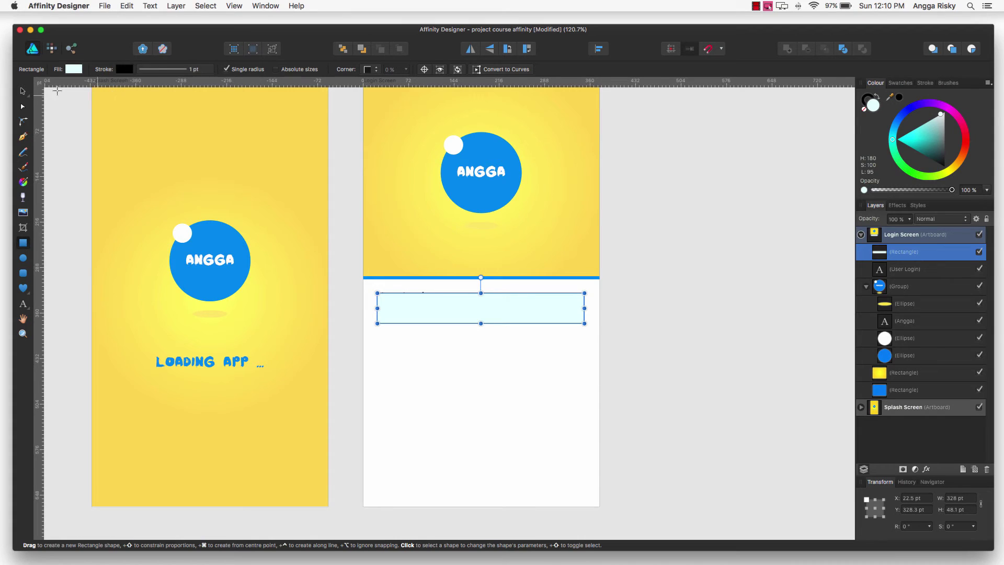
Step: Nudge the input box down four steps to leave space below the heading
{"action": "left_click", "coordinate": [20, 92]}
{"action": "key", "text": "Down"}
{"action": "key", "text": "Down"}
{"action": "key", "text": "Down"}
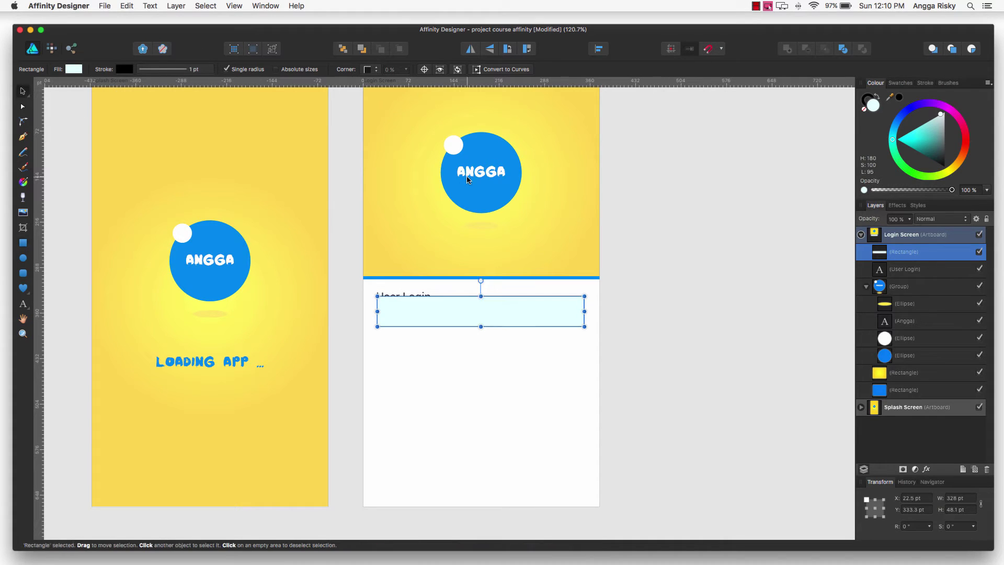
{"action": "key", "text": "Down"}
{"action": "key", "text": "Down"}
{"action": "key", "text": "Down"}
{"action": "key", "text": "Down"}
{"action": "key", "text": "Down"}
{"action": "key", "text": "Down"}
{"action": "key", "text": "Down"}
{"action": "key", "text": "Down"}
{"action": "key", "text": "Down"}
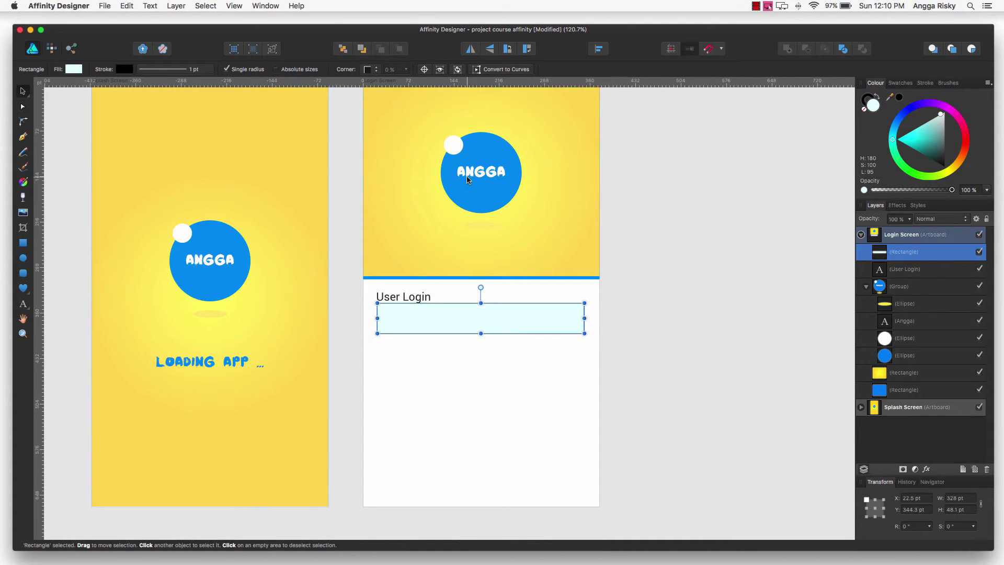
{"action": "key", "text": "Down"}
{"action": "key", "text": "Down"}
{"action": "key", "text": "Down"}
{"action": "key", "text": "Down"}
{"action": "key", "text": "Down"}
{"action": "key", "text": "Down"}
{"action": "key", "text": "Down"}
{"action": "key", "text": "Down"}
{"action": "key", "text": "Down"}
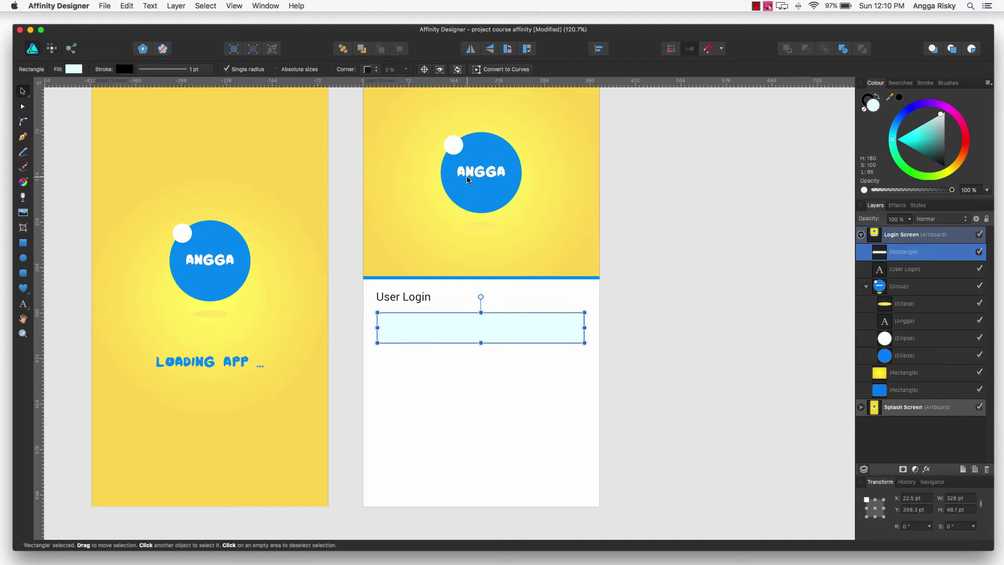
{"action": "key", "text": "Down"}
{"action": "key", "text": "Down"}
{"action": "key", "text": "Down"}
{"action": "left_click", "coordinate": [655, 236]}
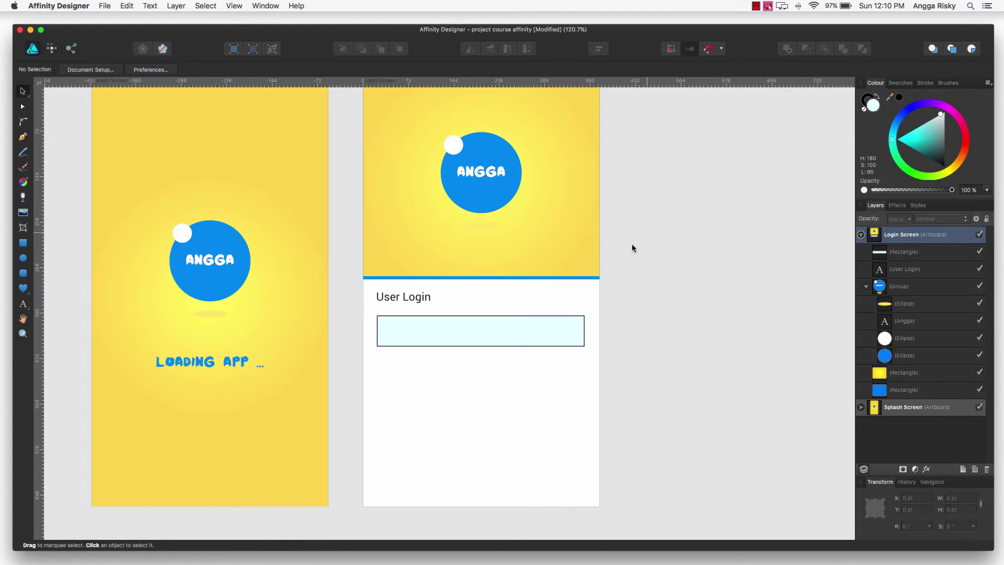
Step: Colour the input box's outline light blue (6BBDFF)
{"action": "left_click", "coordinate": [503, 321]}
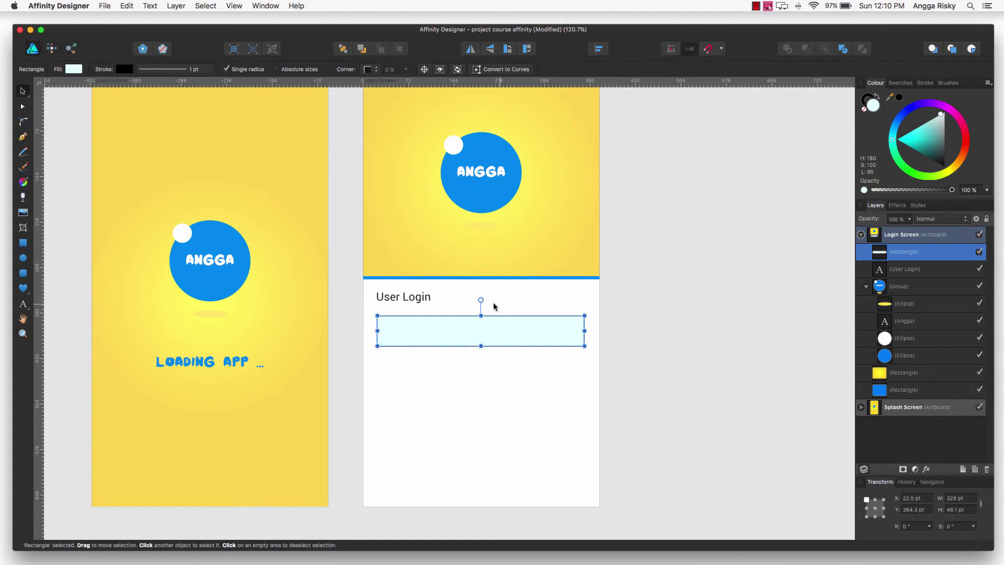
{"action": "left_click", "coordinate": [123, 70]}
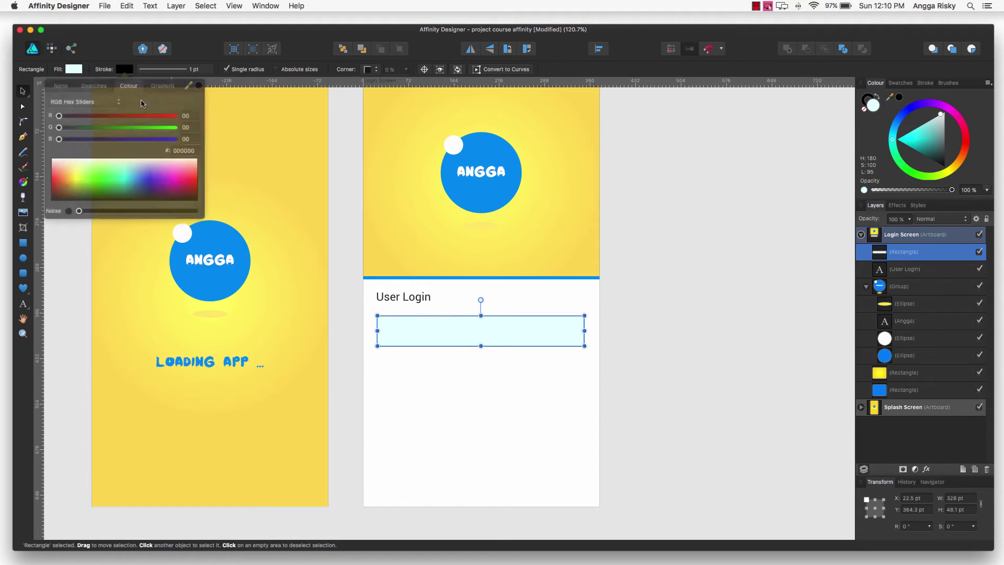
{"action": "left_click", "coordinate": [151, 172]}
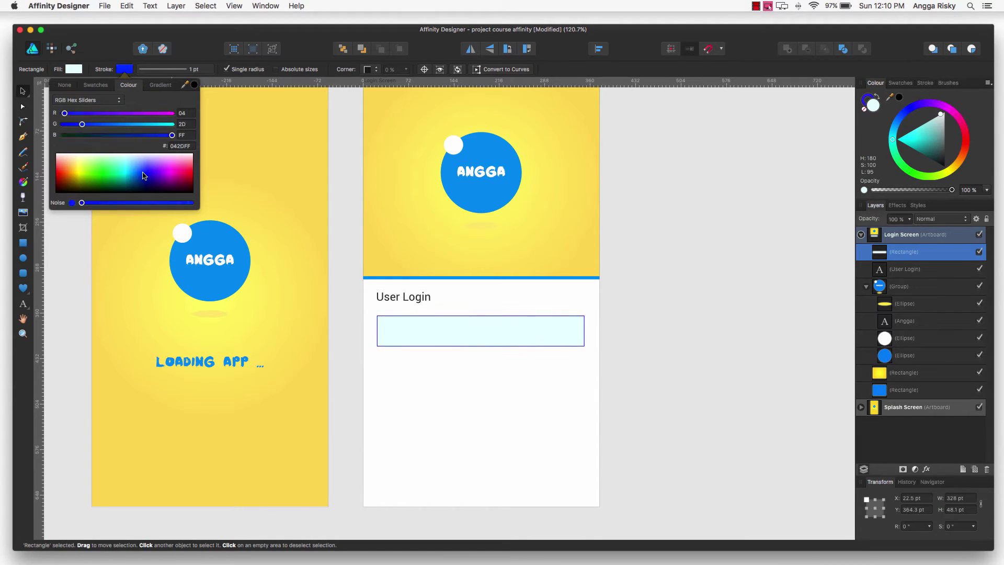
{"action": "left_click_drag", "start_coordinate": [151, 173], "coordinate": [120, 178]}
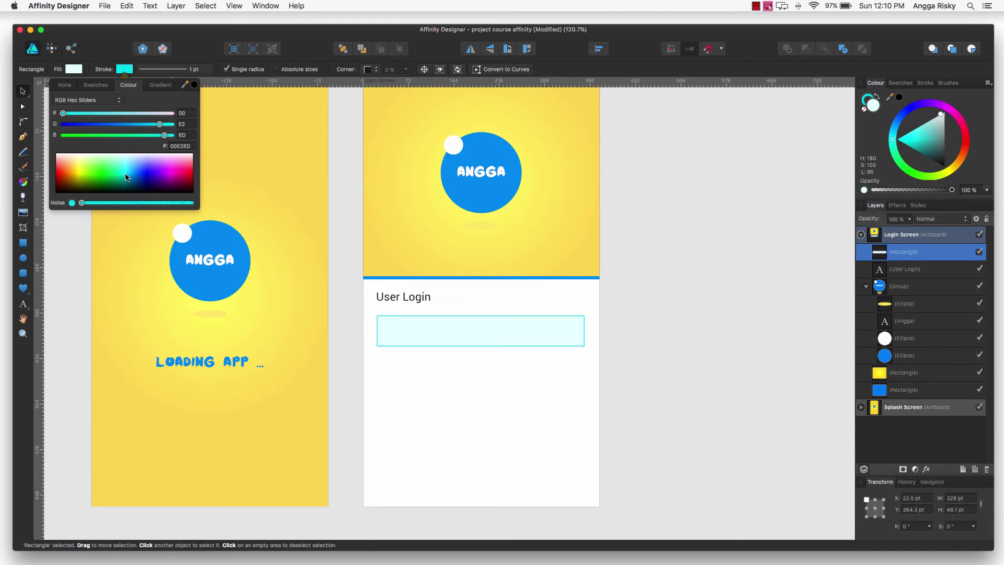
{"action": "left_click", "coordinate": [185, 146]}
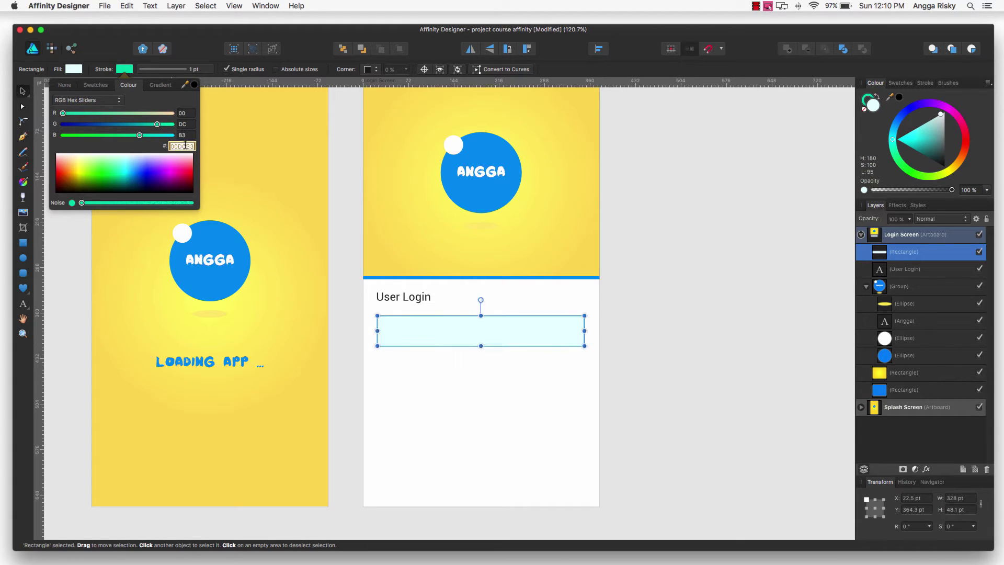
{"action": "type", "text": "E7FFFF"}
{"action": "key", "text": "Return"}
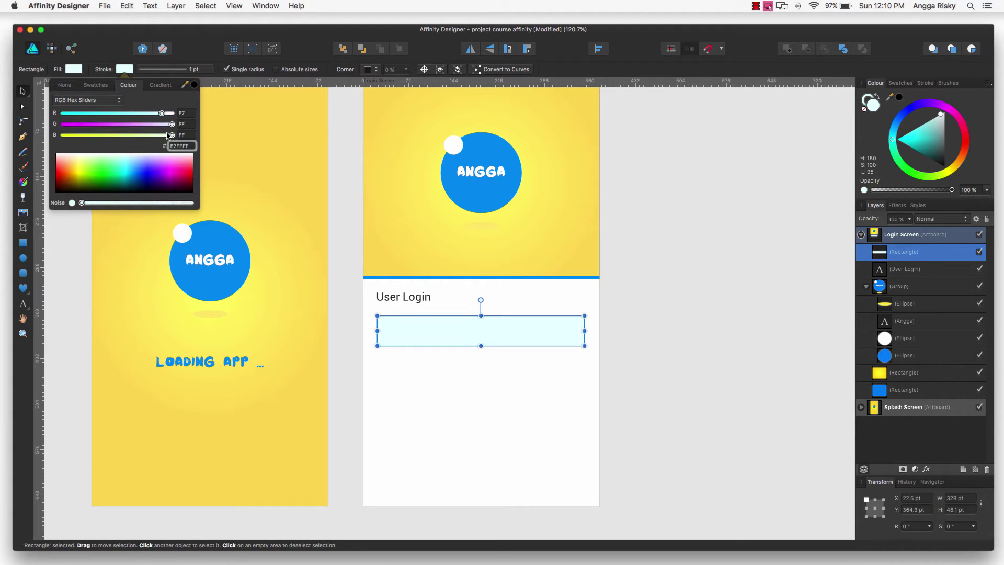
{"action": "mouse_move", "coordinate": [162, 114]}
{"action": "left_mouse_down"}
{"action": "mouse_move", "coordinate": [76, 114]}
{"action": "mouse_move", "coordinate": [156, 113]}
{"action": "mouse_move", "coordinate": [136, 114]}
{"action": "left_mouse_up"}
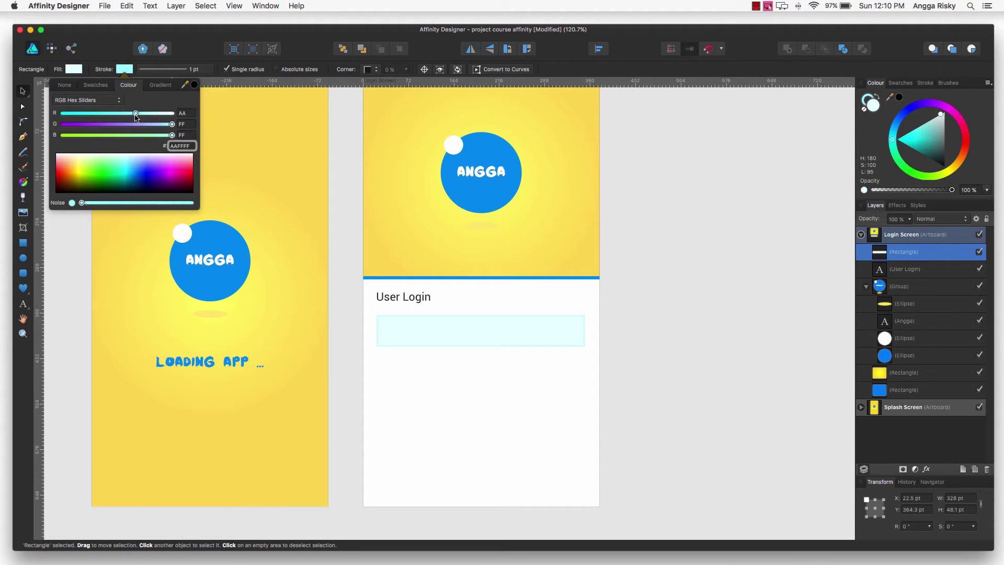
{"action": "left_click_drag", "start_coordinate": [120, 192], "coordinate": [135, 167]}
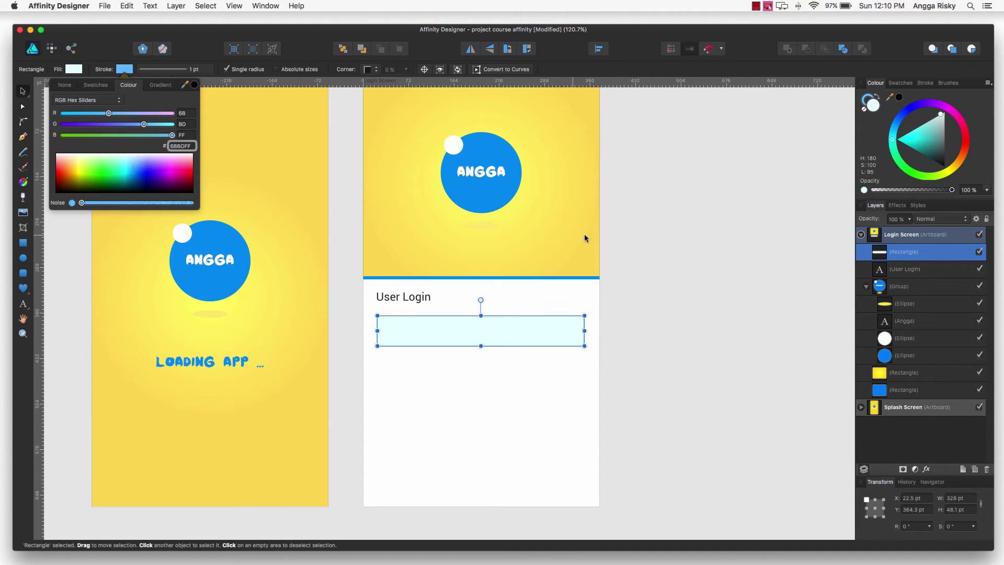
{"action": "left_click", "coordinate": [642, 229]}
Step: Scroll around the canvas and select the User Login heading
{"action": "scroll", "coordinate": [642, 229], "scroll_direction": "down", "scroll_amount": 3}
{"action": "scroll", "coordinate": [642, 229], "scroll_direction": "down", "scroll_amount": 3}
{"action": "scroll", "coordinate": [643, 231], "scroll_direction": "up", "scroll_amount": 3}
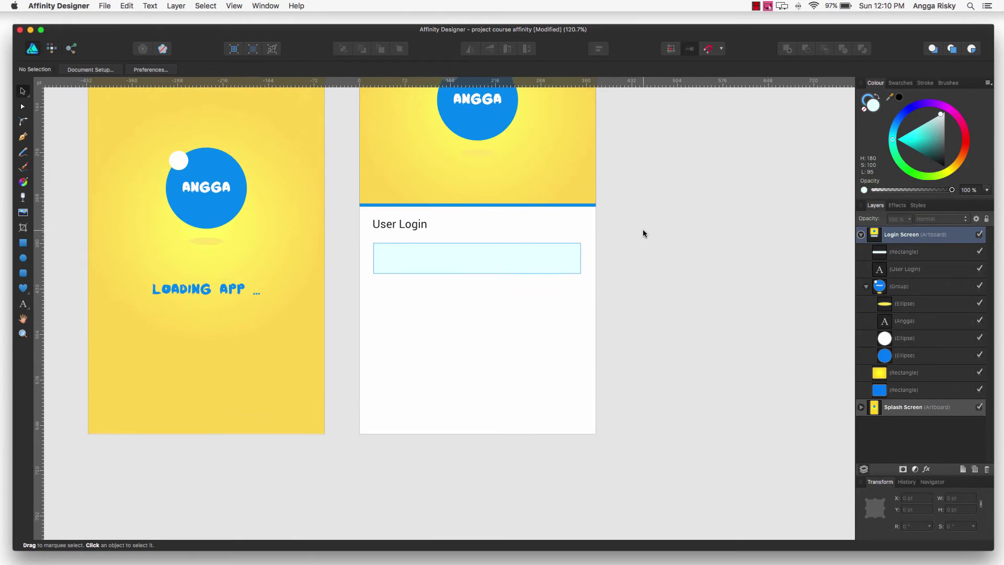
{"action": "scroll", "coordinate": [643, 231], "scroll_direction": "up", "scroll_amount": 2}
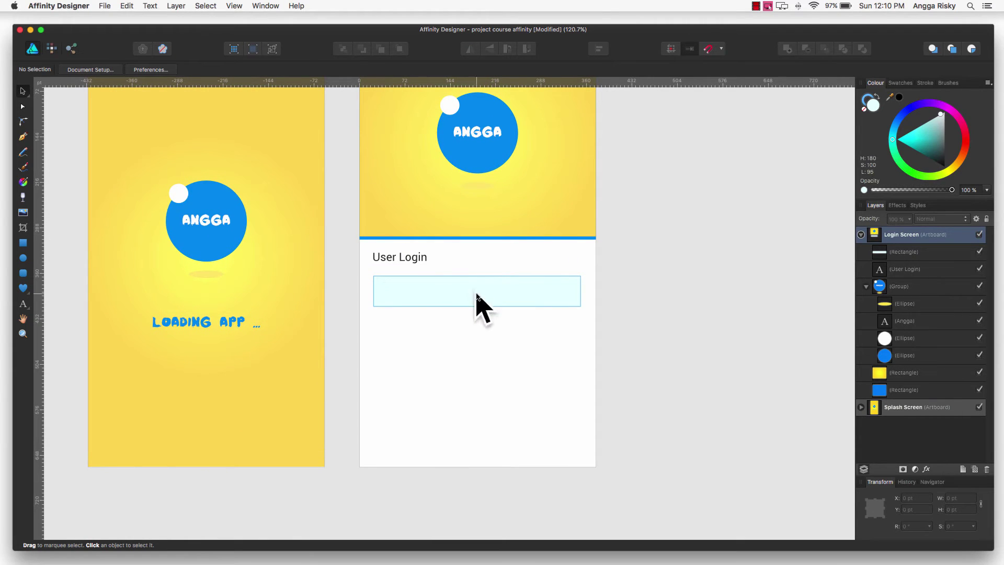
{"action": "left_click", "coordinate": [415, 261]}
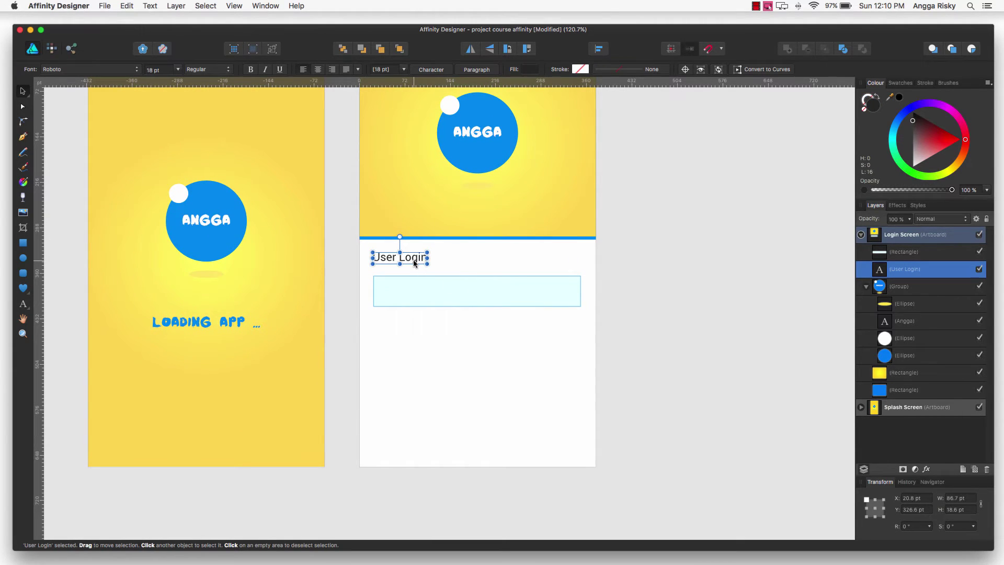
Step: Duplicate the User Login text and move the copy into the input box, top of the layers
{"action": "scroll", "coordinate": [414, 263], "scroll_direction": "right", "scroll_amount": 1}
{"action": "right_click", "coordinate": [415, 257]}
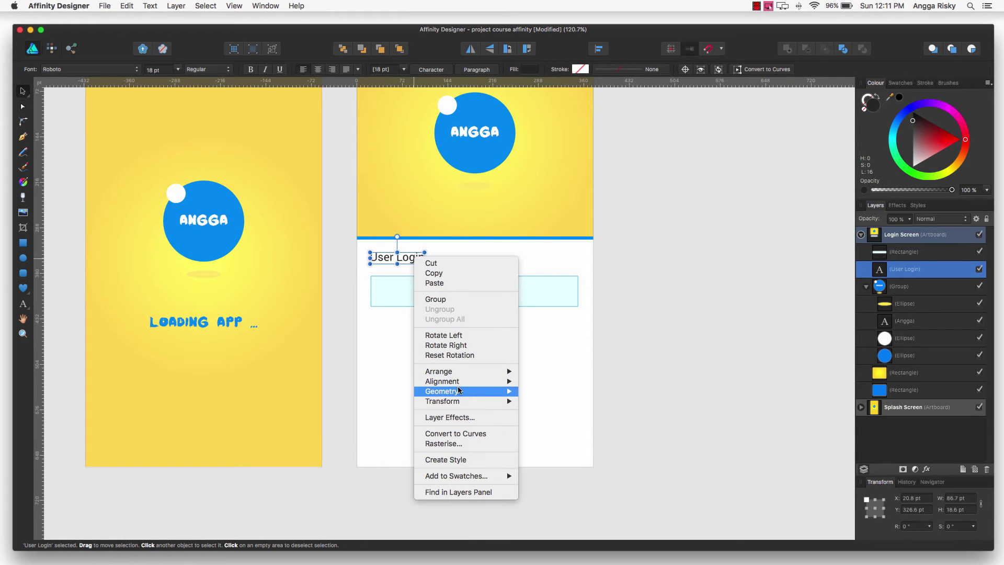
{"action": "right_click", "coordinate": [907, 270]}
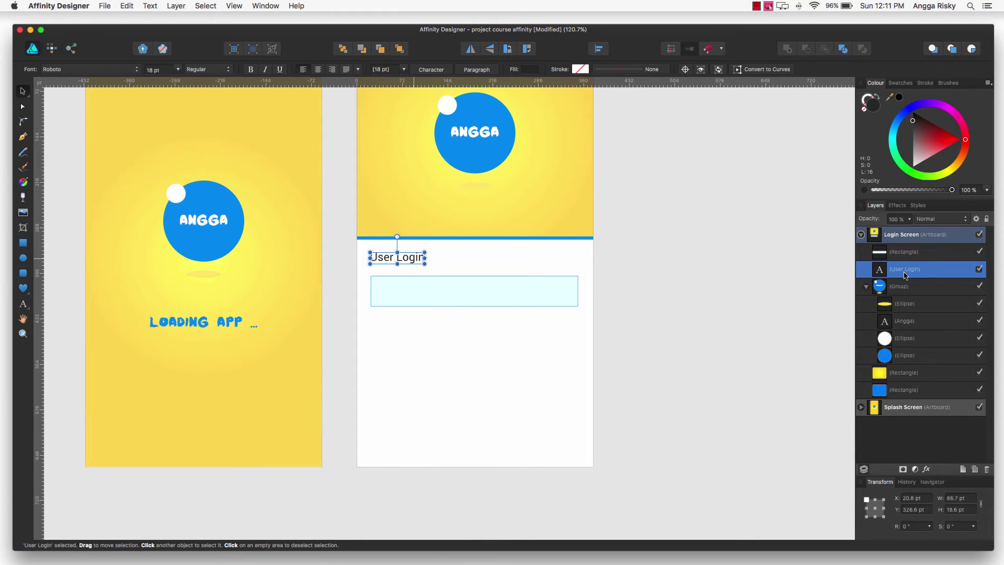
{"action": "left_click", "coordinate": [932, 349]}
{"action": "left_click_drag", "start_coordinate": [408, 260], "coordinate": [416, 306]}
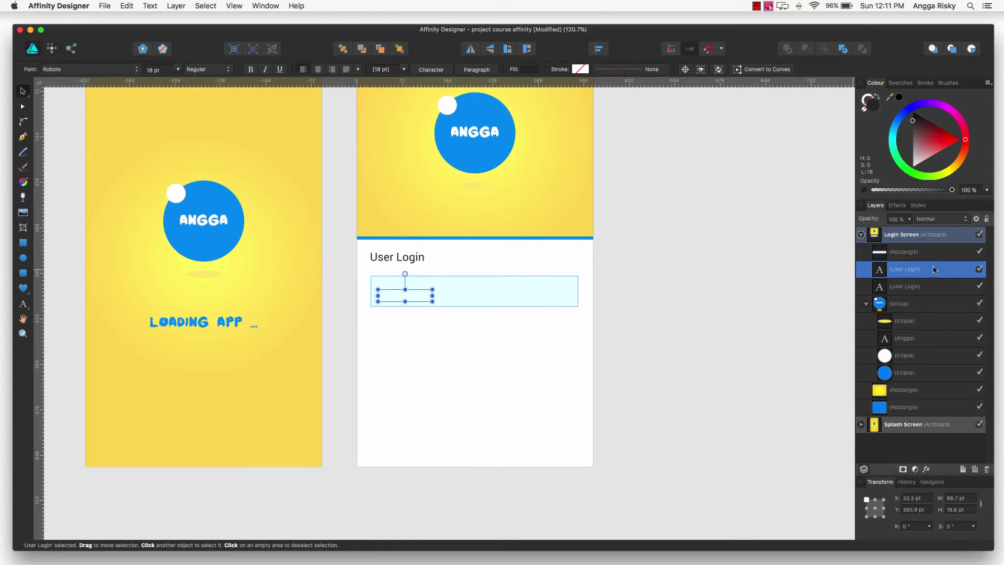
{"action": "left_click_drag", "start_coordinate": [910, 269], "coordinate": [903, 246]}
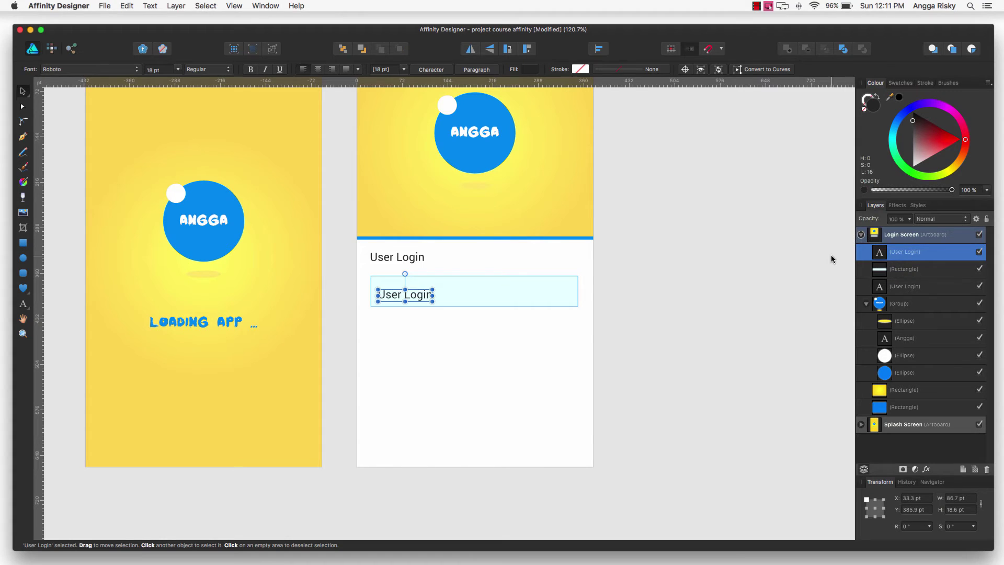
Step: Set the copied label to 16 pt and retype it as 'Username'
{"action": "left_click", "coordinate": [165, 70]}
{"action": "type", "text": "16"}
{"action": "key", "text": "Return"}
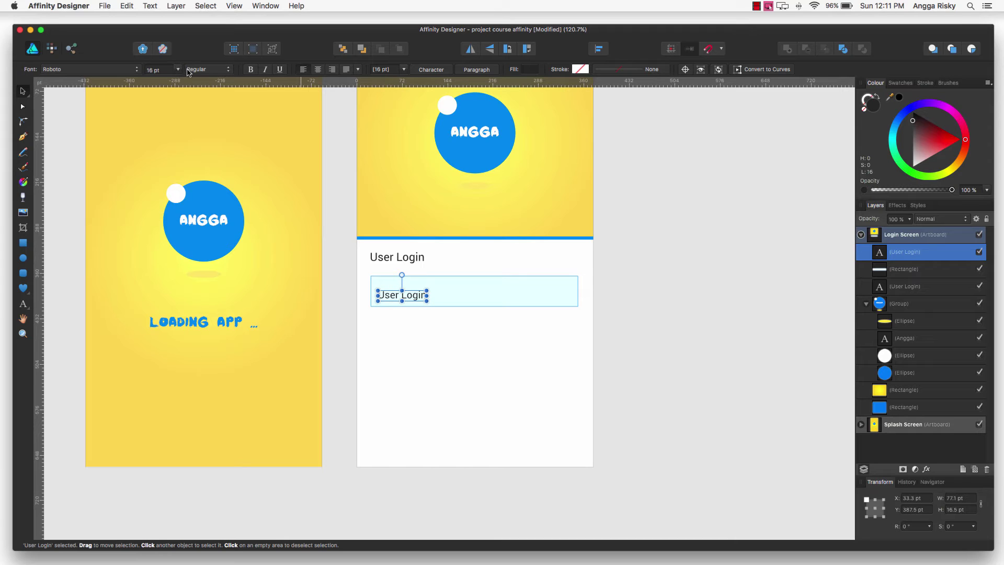
{"action": "double_click", "coordinate": [411, 295]}
{"action": "key", "text": "super+a"}
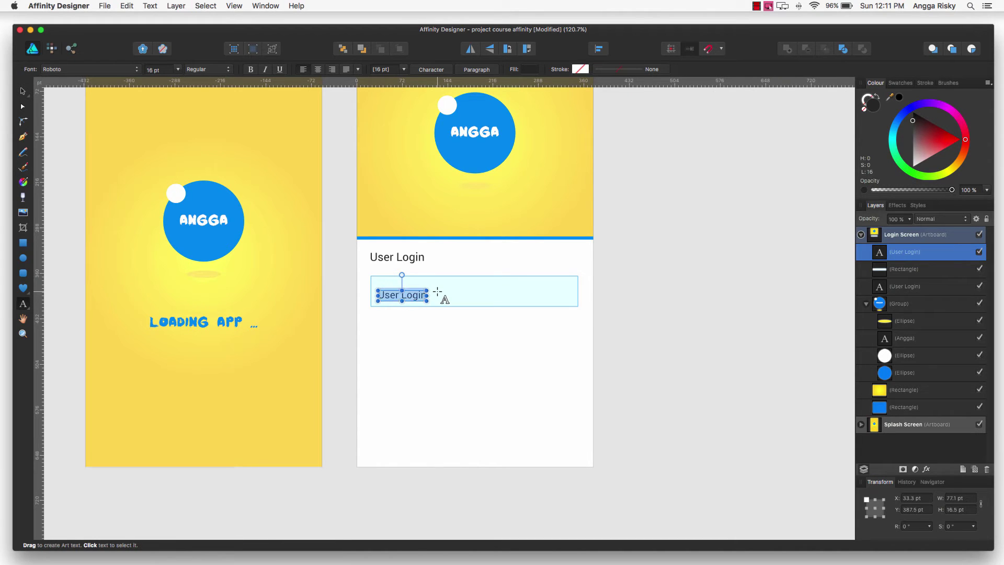
{"action": "type", "text": "Username"}
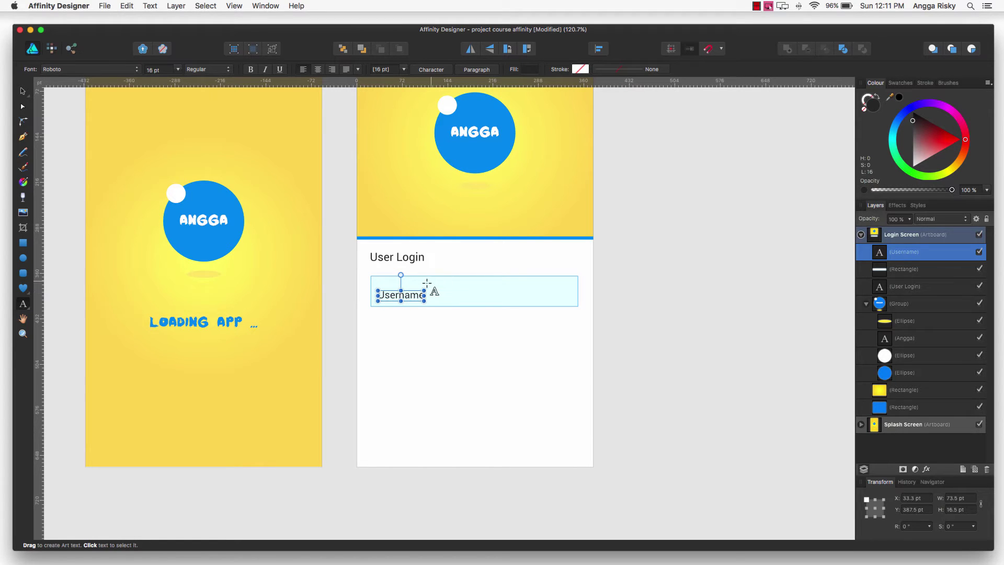
Step: Start recolouring the Username label, trying light cyan tones
{"action": "left_click", "coordinate": [526, 70]}
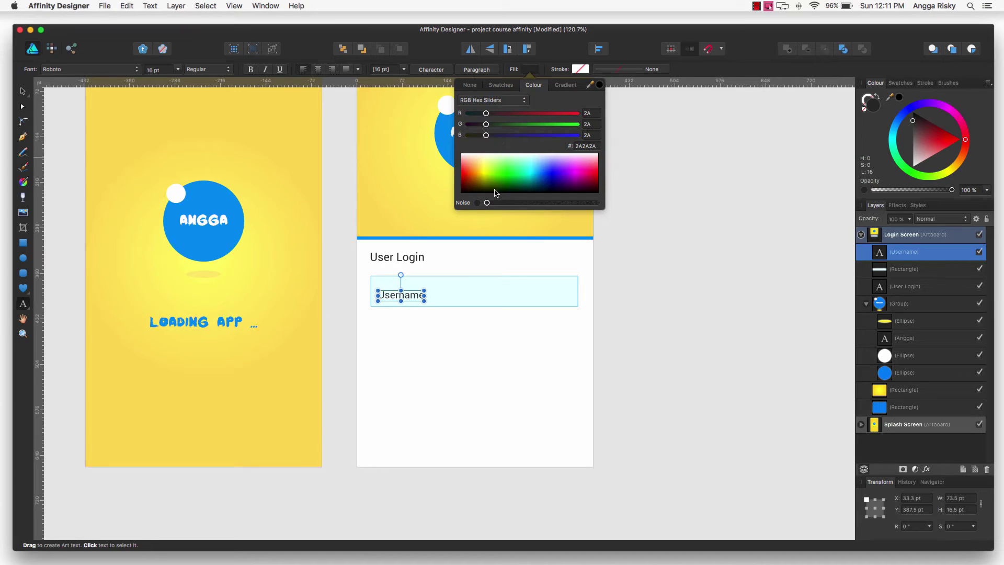
{"action": "mouse_move", "coordinate": [505, 169]}
{"action": "left_mouse_down"}
{"action": "mouse_move", "coordinate": [537, 152]}
{"action": "mouse_move", "coordinate": [512, 155]}
{"action": "mouse_move", "coordinate": [565, 162]}
{"action": "left_mouse_up"}
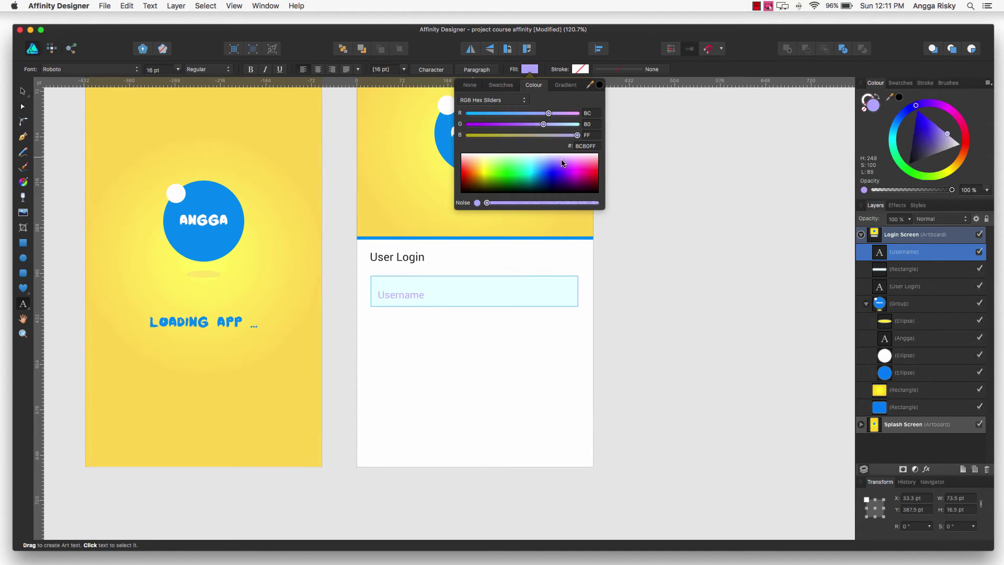
{"action": "double_click", "coordinate": [581, 146]}
{"action": "type", "text": "E7FFFF"}
{"action": "key", "text": "Return"}
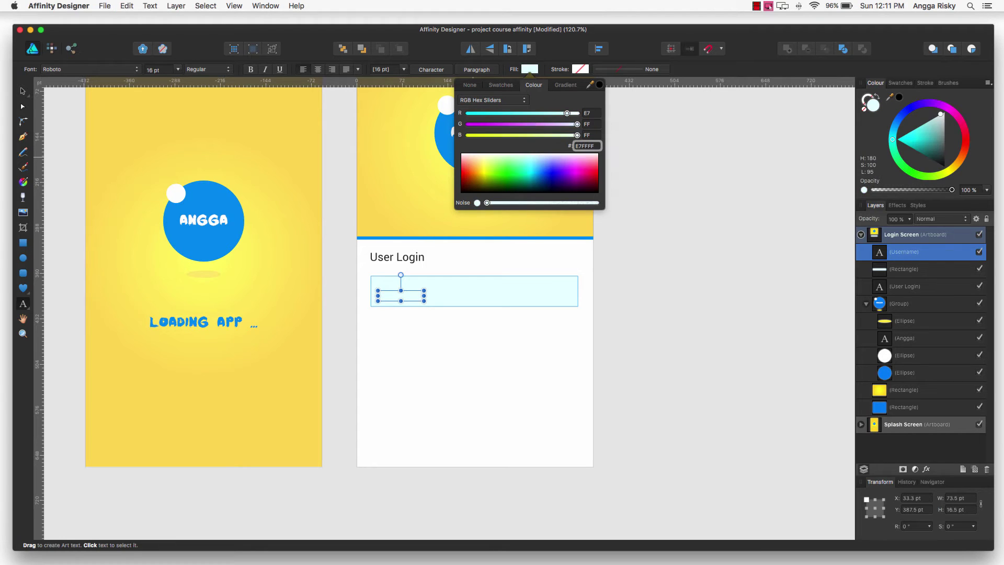
{"action": "mouse_move", "coordinate": [567, 114]}
{"action": "left_mouse_down"}
{"action": "mouse_move", "coordinate": [510, 115]}
{"action": "mouse_move", "coordinate": [544, 126]}
{"action": "left_mouse_up"}
Step: Set the Username label to grey BEBEBE, tint it lavender to BEBEE0, and copy the hex
{"action": "left_click", "coordinate": [531, 124]}
{"action": "left_click", "coordinate": [584, 147]}
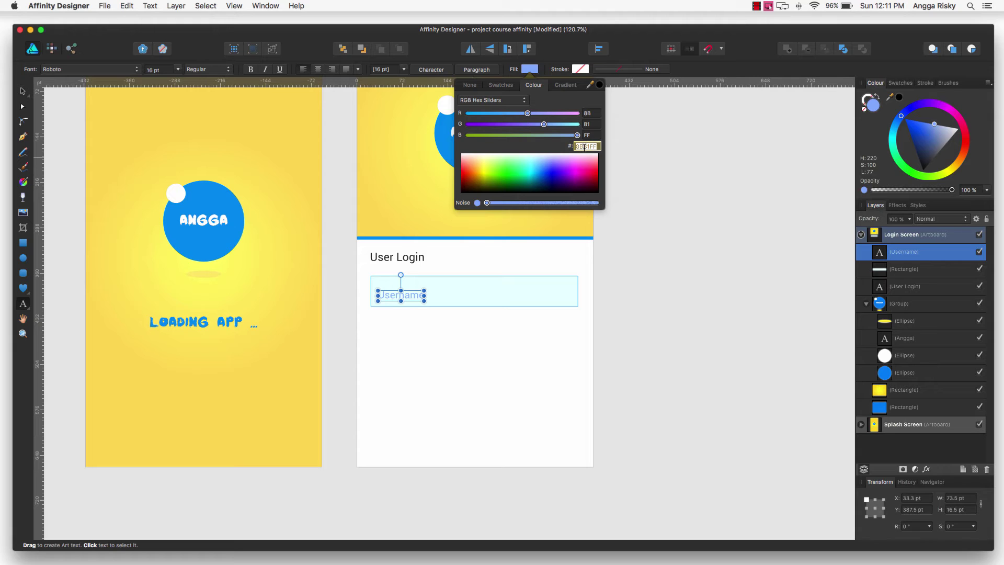
{"action": "type", "text": "bebebe"}
{"action": "key", "text": "Return"}
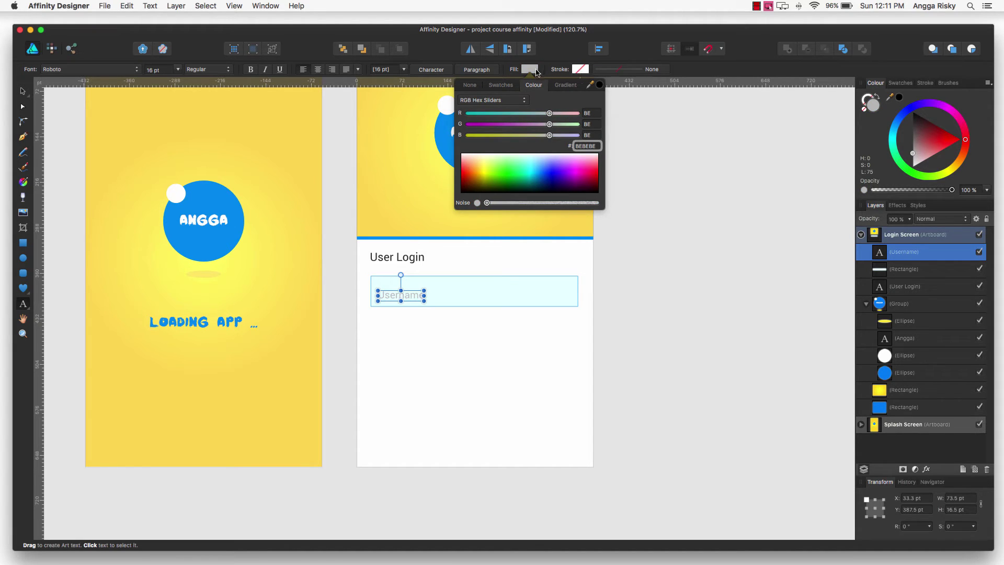
{"action": "left_click_drag", "start_coordinate": [548, 137], "coordinate": [561, 138]}
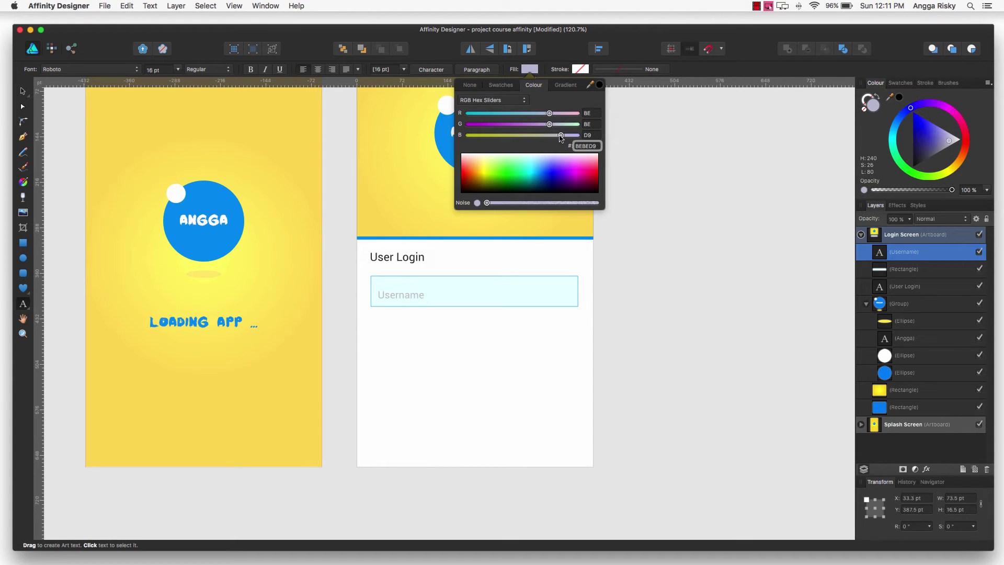
{"action": "double_click", "coordinate": [585, 146]}
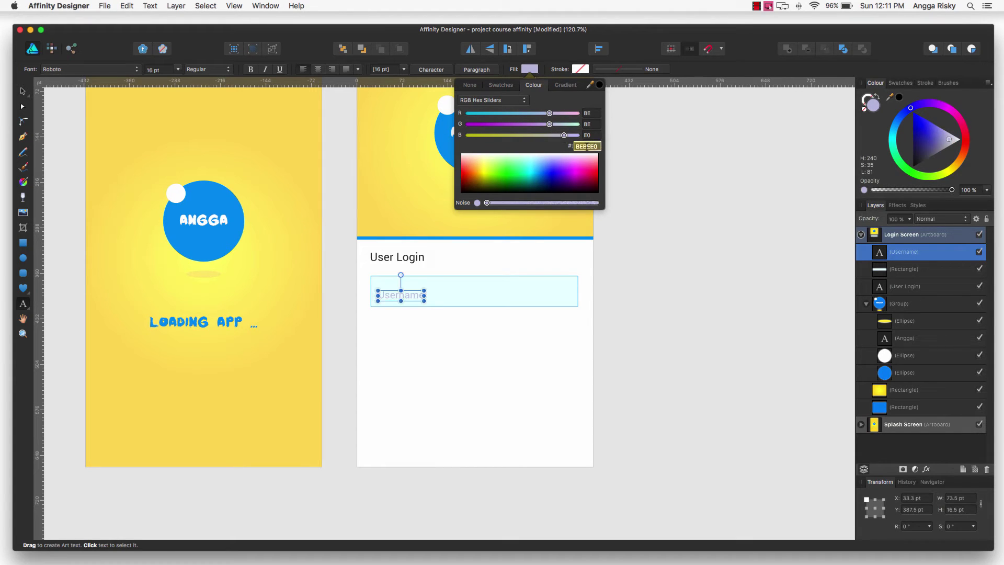
{"action": "key", "text": "super+c"}
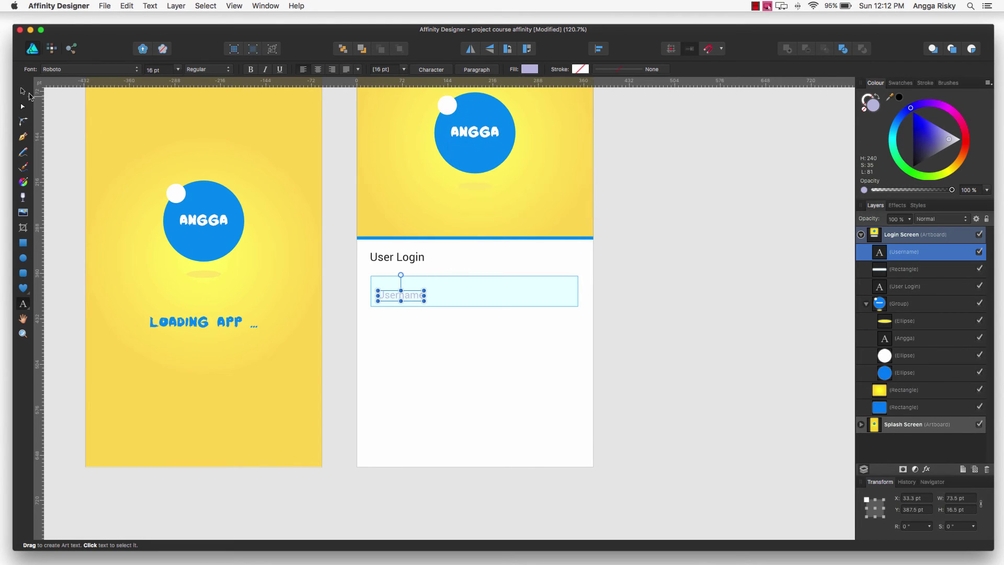
Step: Vertically centre the Username text in its box and nudge it for a small left margin
{"action": "key", "text": "v"}
{"action": "left_click", "coordinate": [915, 269], "text": "shift"}
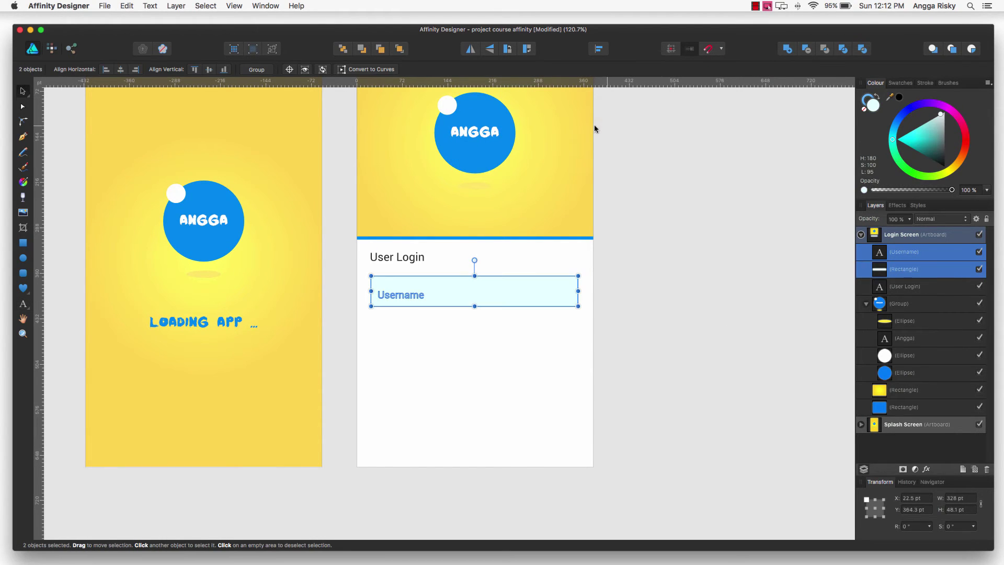
{"action": "left_click", "coordinate": [598, 49]}
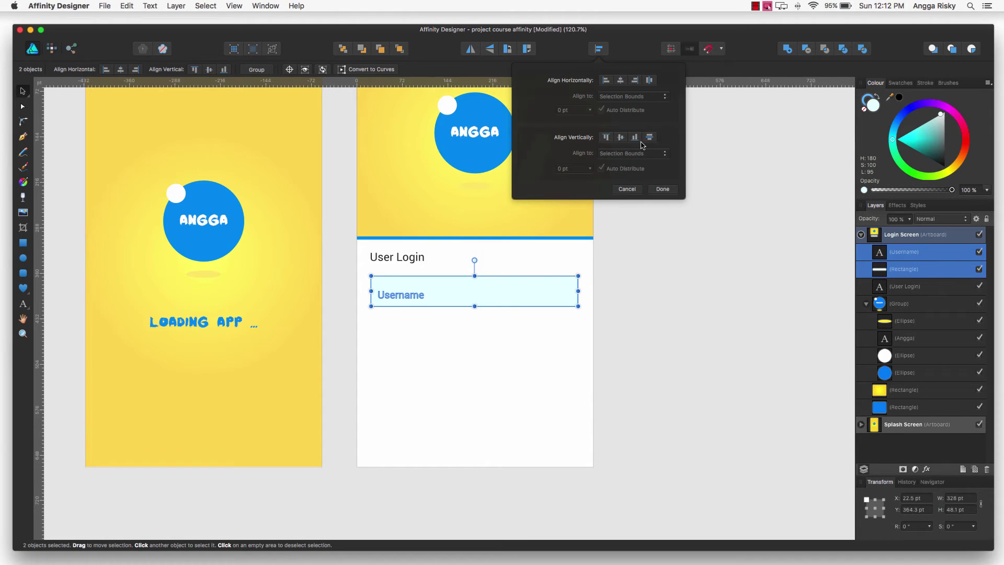
{"action": "left_click", "coordinate": [623, 138]}
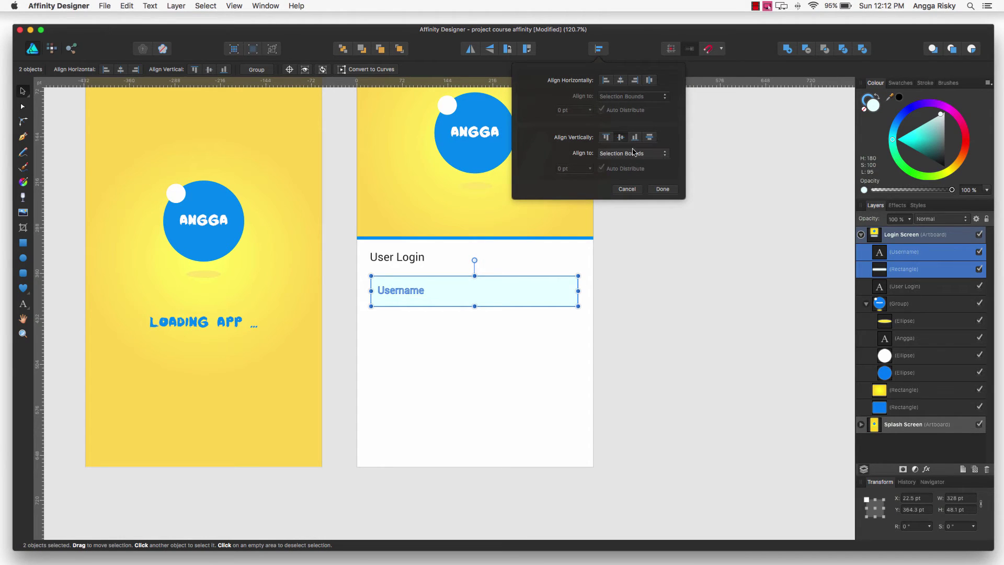
{"action": "left_click", "coordinate": [581, 296]}
{"action": "left_click", "coordinate": [400, 289]}
{"action": "key", "text": "Left"}
{"action": "key", "text": "Left"}
{"action": "key", "text": "Left"}
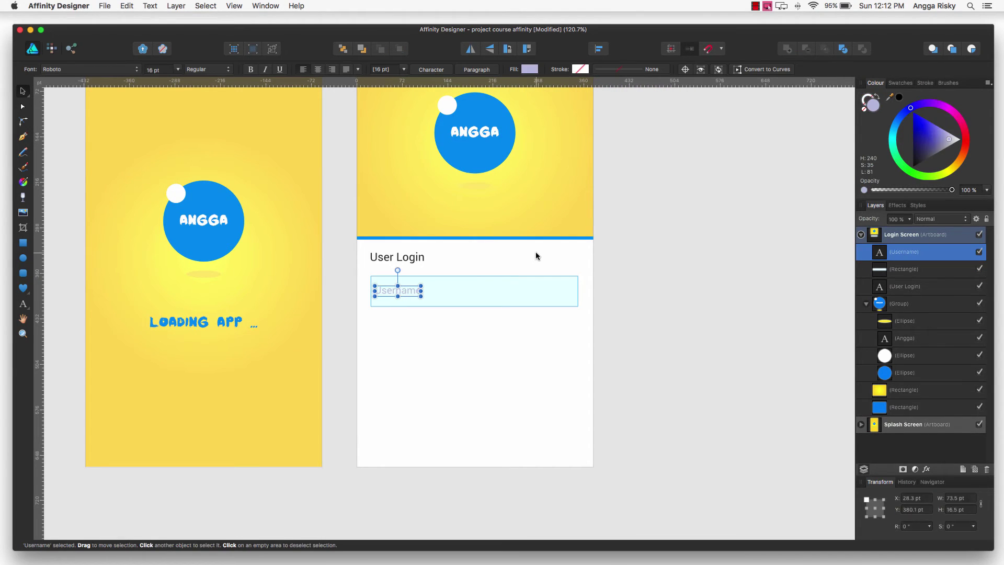
{"action": "key", "text": "Left"}
{"action": "key", "text": "Left"}
{"action": "key", "text": "Left"}
{"action": "key", "text": "Left"}
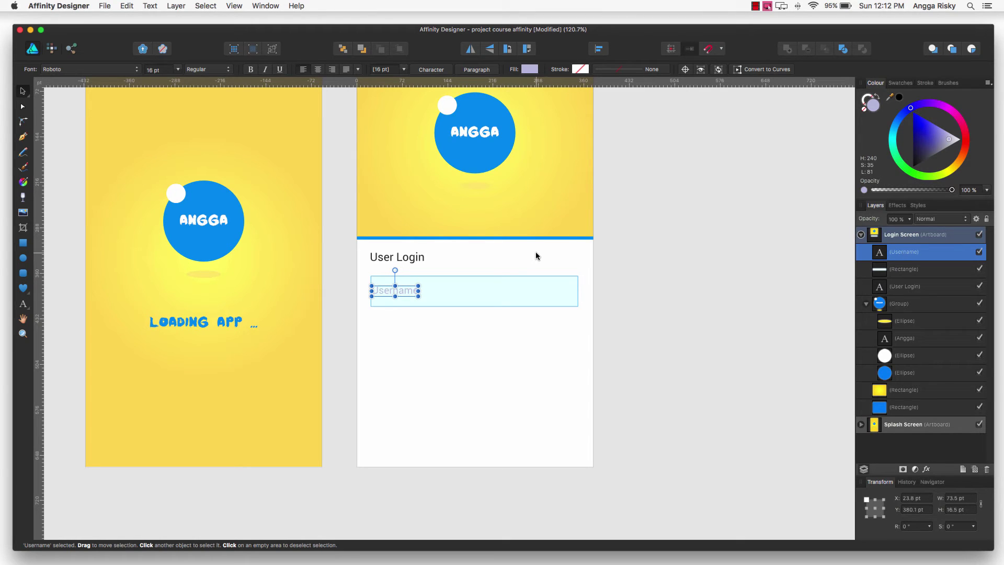
{"action": "key", "text": "Right"}
{"action": "key", "text": "Right"}
{"action": "key", "text": "Right"}
{"action": "key", "text": "Right"}
{"action": "key", "text": "Right"}
{"action": "key", "text": "Right"}
{"action": "key", "text": "Right"}
{"action": "key", "text": "Right"}
{"action": "key", "text": "Right"}
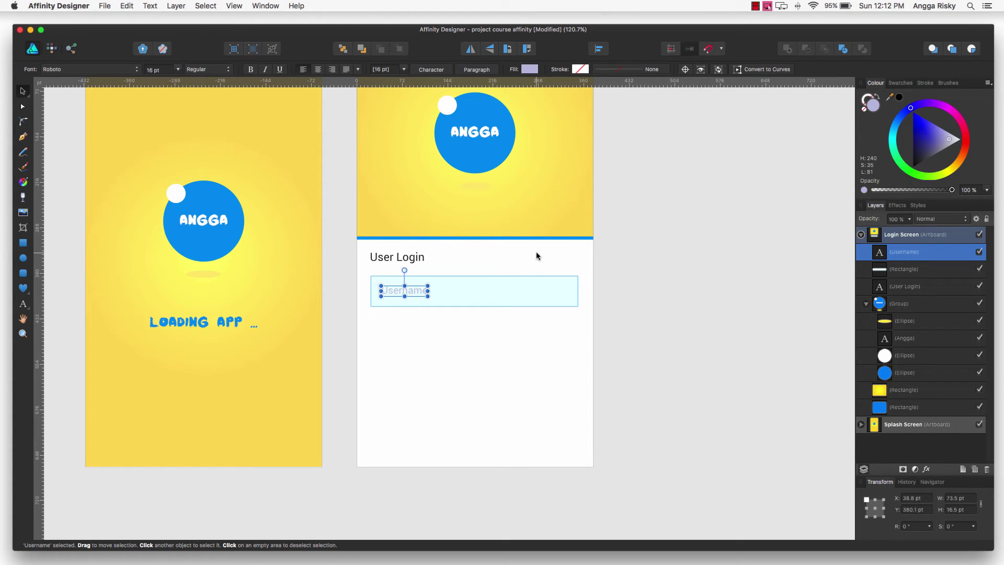
Step: Deselect and scroll up to show the tops of the artboards
{"action": "left_click", "coordinate": [650, 255]}
{"action": "scroll", "coordinate": [650, 255], "scroll_direction": "down", "scroll_amount": 2}
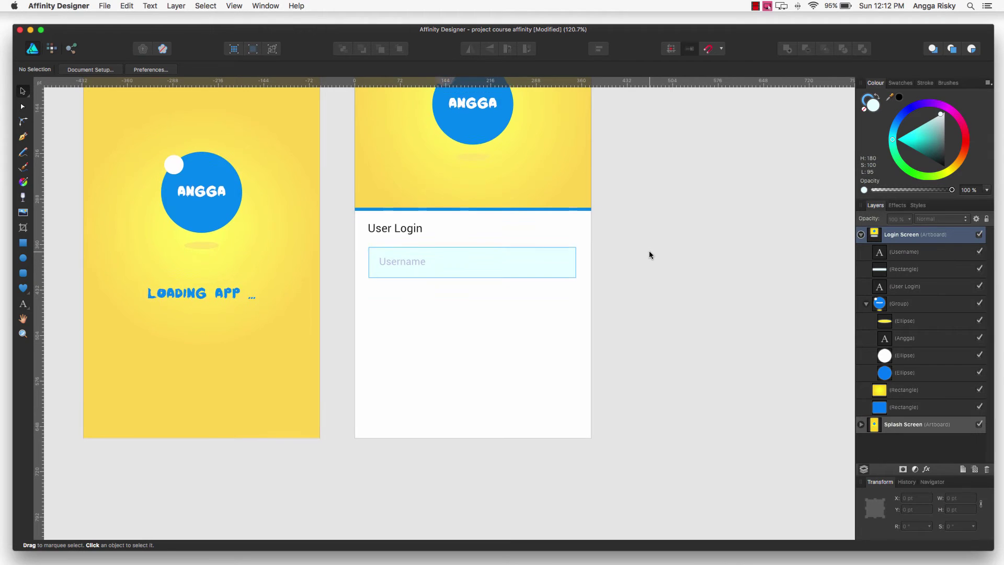
{"action": "scroll", "coordinate": [648, 255], "scroll_direction": "up", "scroll_amount": 2}
{"action": "scroll", "coordinate": [649, 254], "scroll_direction": "up", "scroll_amount": 1}
{"action": "scroll", "coordinate": [648, 255], "scroll_direction": "down", "scroll_amount": 2}
{"action": "scroll", "coordinate": [649, 255], "scroll_direction": "up", "scroll_amount": 1}
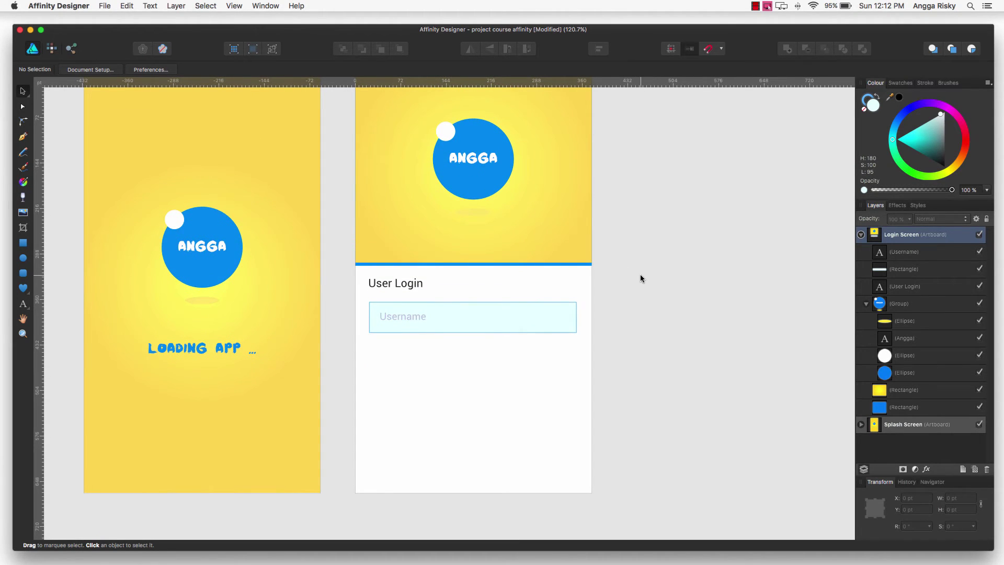
{"action": "scroll", "coordinate": [640, 278], "scroll_direction": "up", "scroll_amount": 2}
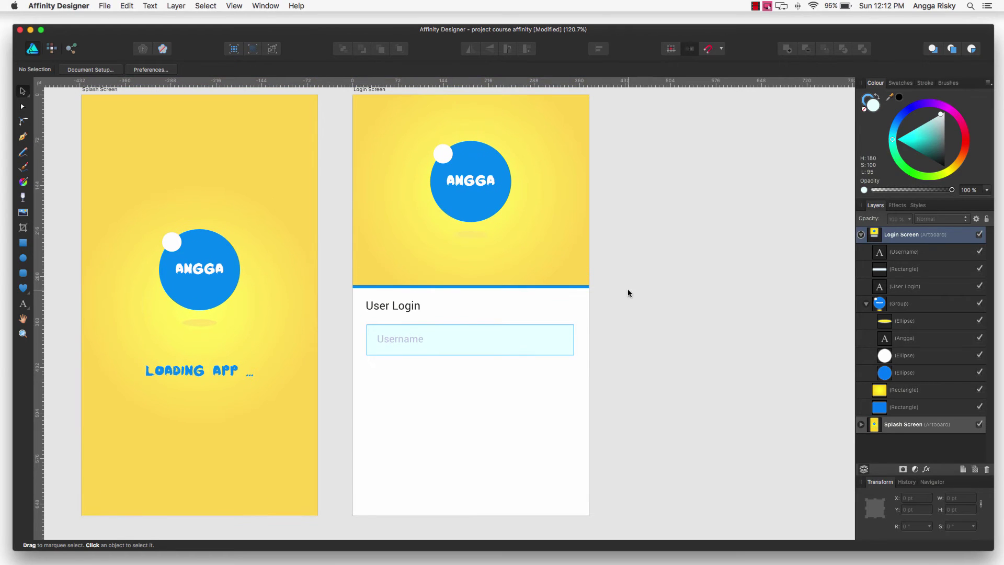
Step: Check the fill colour of the blue bar behind the yellow header
{"action": "left_click", "coordinate": [549, 330]}
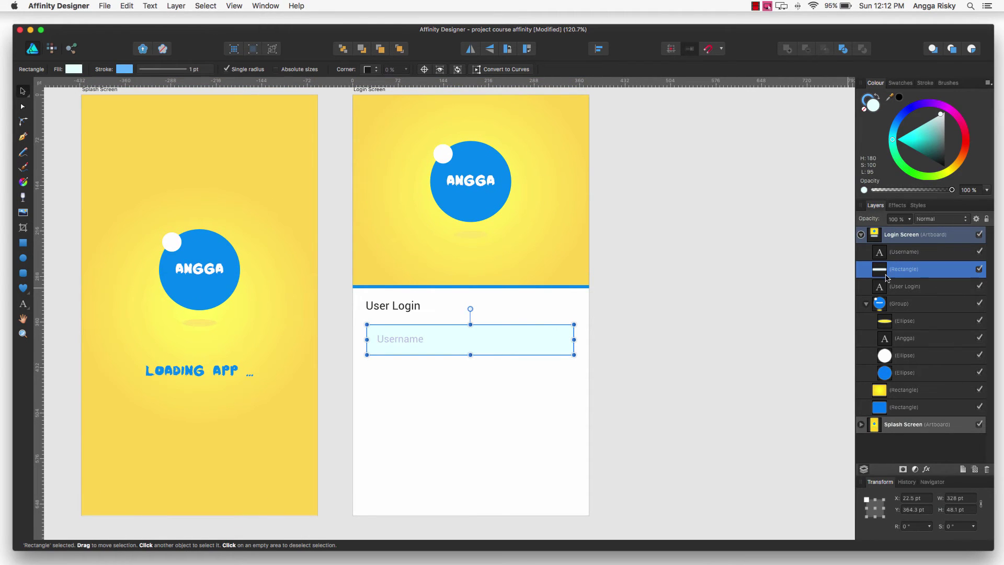
{"action": "left_click", "coordinate": [508, 282]}
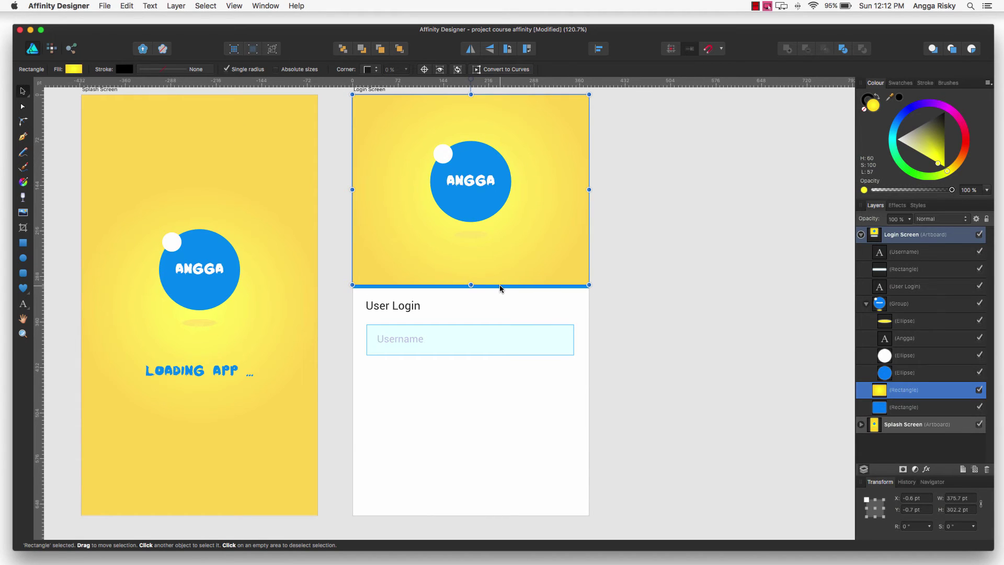
{"action": "key", "text": "a"}
{"action": "left_click", "coordinate": [831, 313]}
{"action": "left_click", "coordinate": [926, 409]}
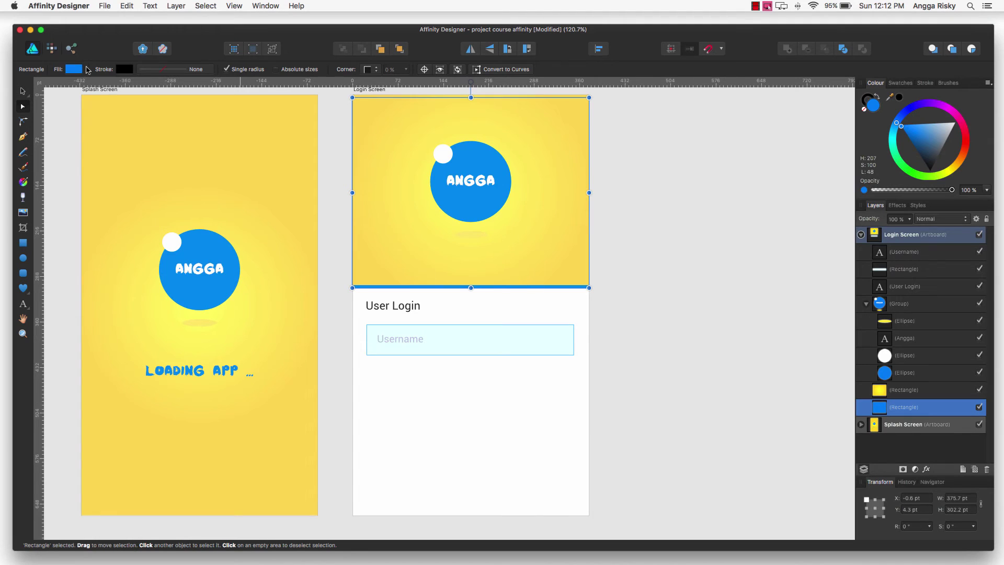
{"action": "left_click", "coordinate": [73, 69]}
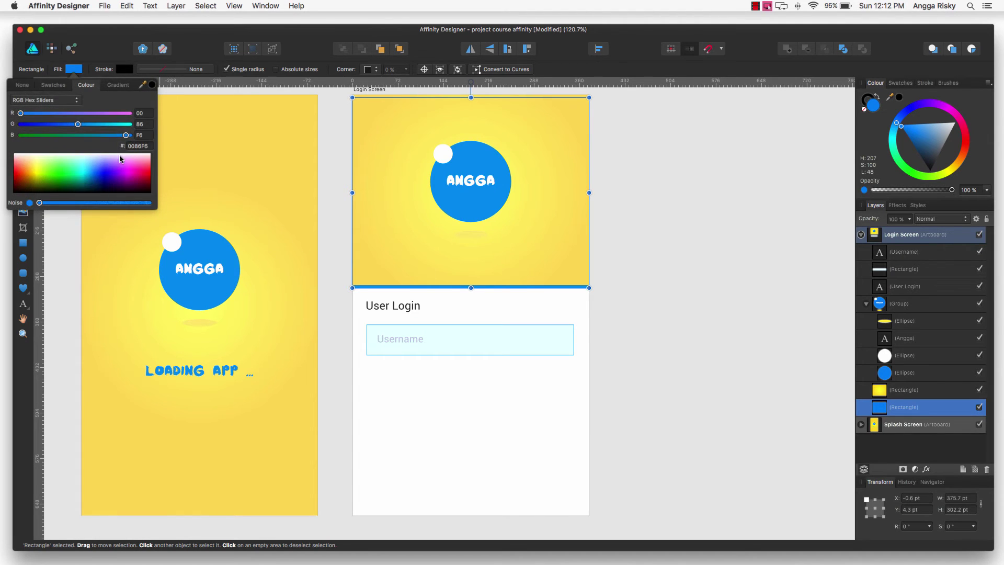
{"action": "left_click", "coordinate": [77, 69]}
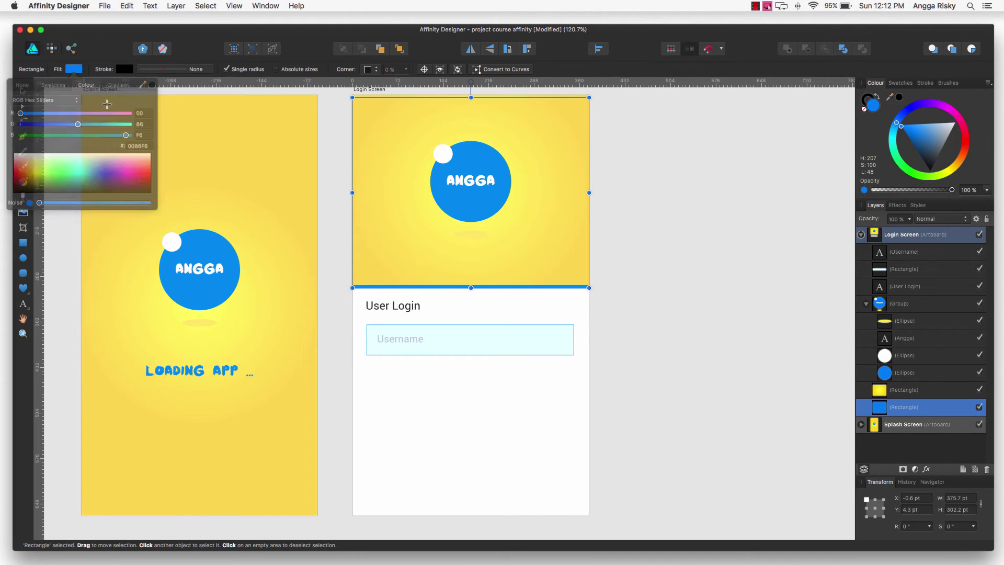
{"action": "key", "text": "v"}
Step: Change the Username box outline colour to 0086F6
{"action": "left_click", "coordinate": [496, 347]}
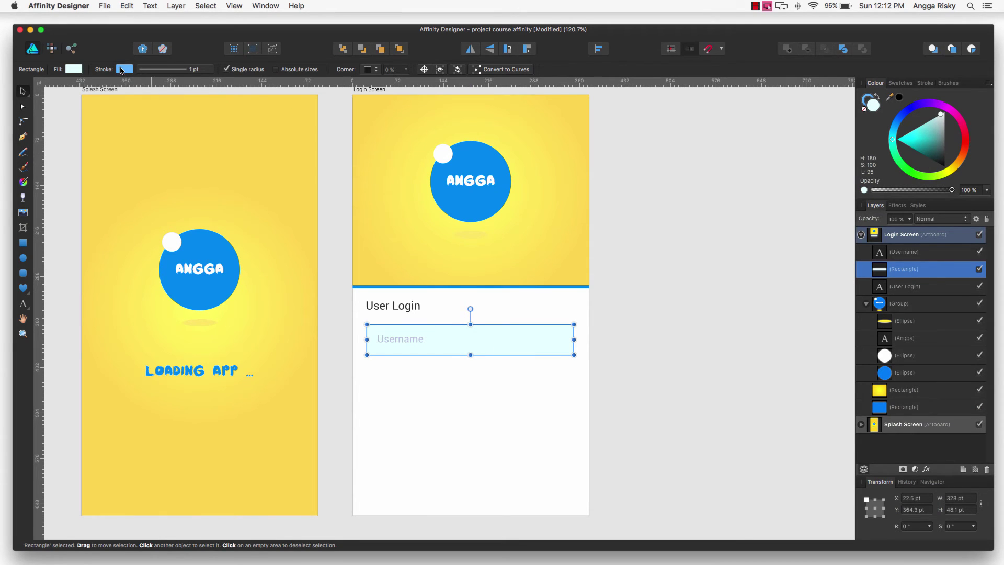
{"action": "left_click", "coordinate": [124, 69]}
{"action": "left_click", "coordinate": [183, 146]}
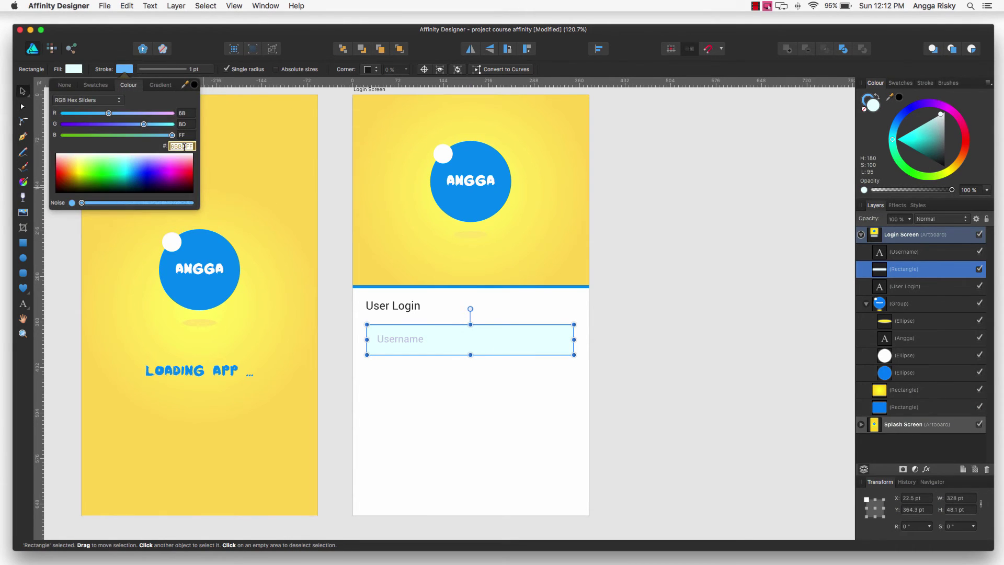
{"action": "type", "text": "0086F6"}
{"action": "key", "text": "Return"}
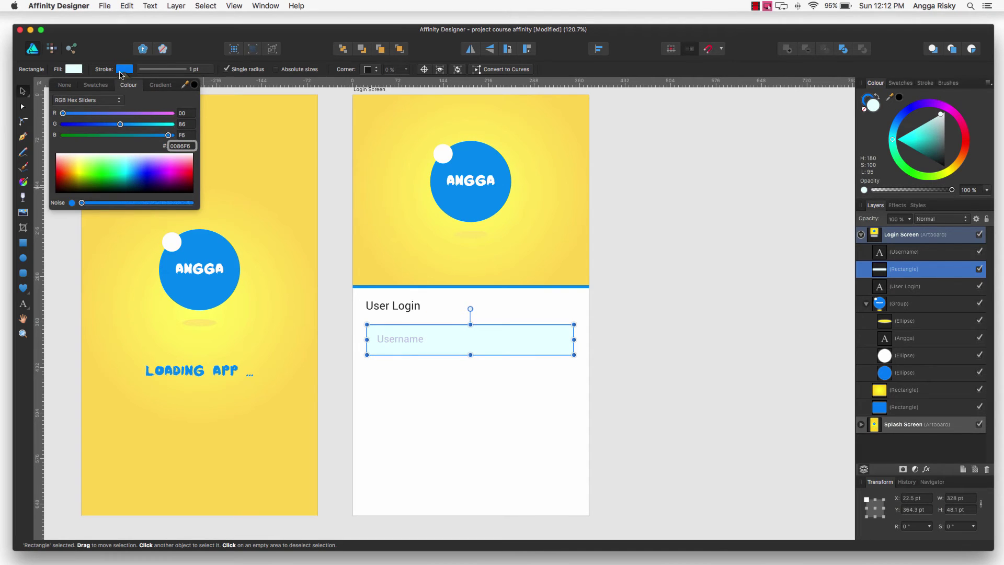
{"action": "key", "text": "Escape"}
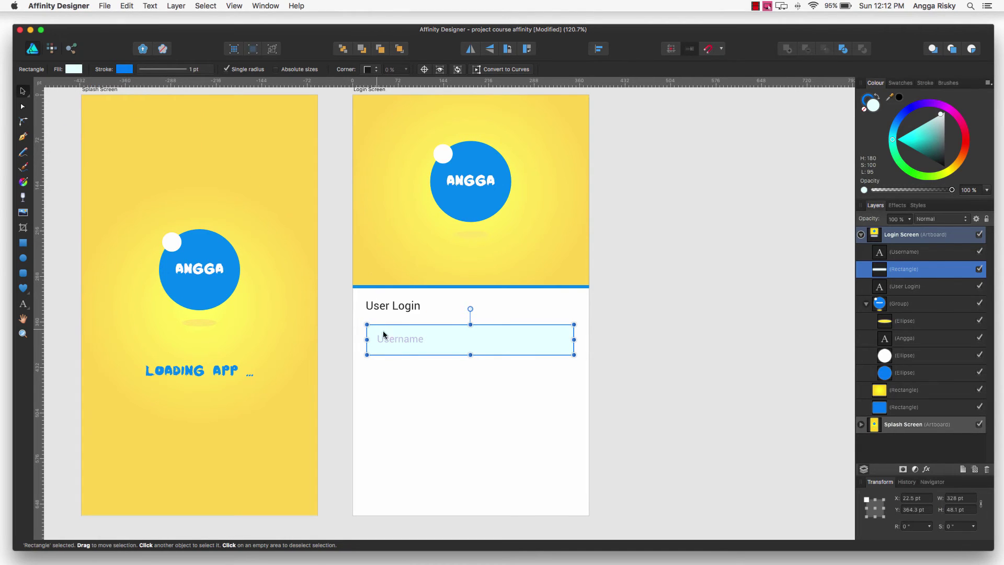
{"action": "left_click", "coordinate": [914, 396]}
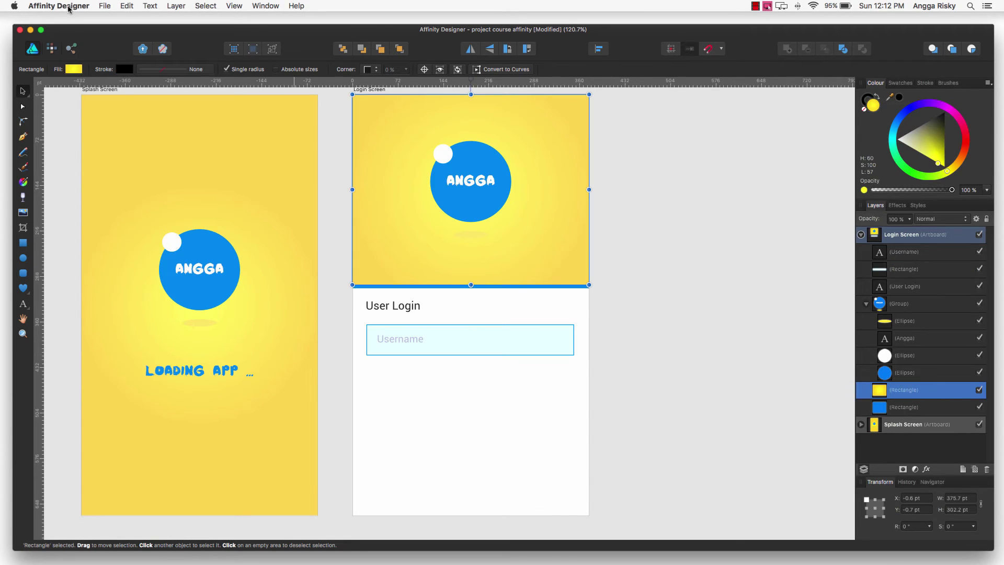
Step: Inspect the header gradient's yellow stop colour, then select the Username box
{"action": "left_click", "coordinate": [74, 69]}
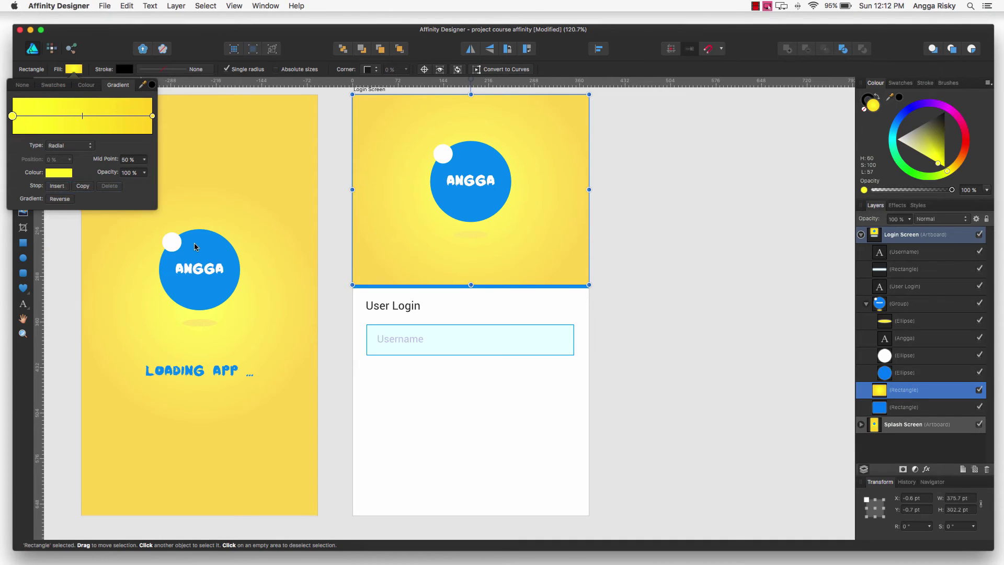
{"action": "left_click", "coordinate": [67, 173]}
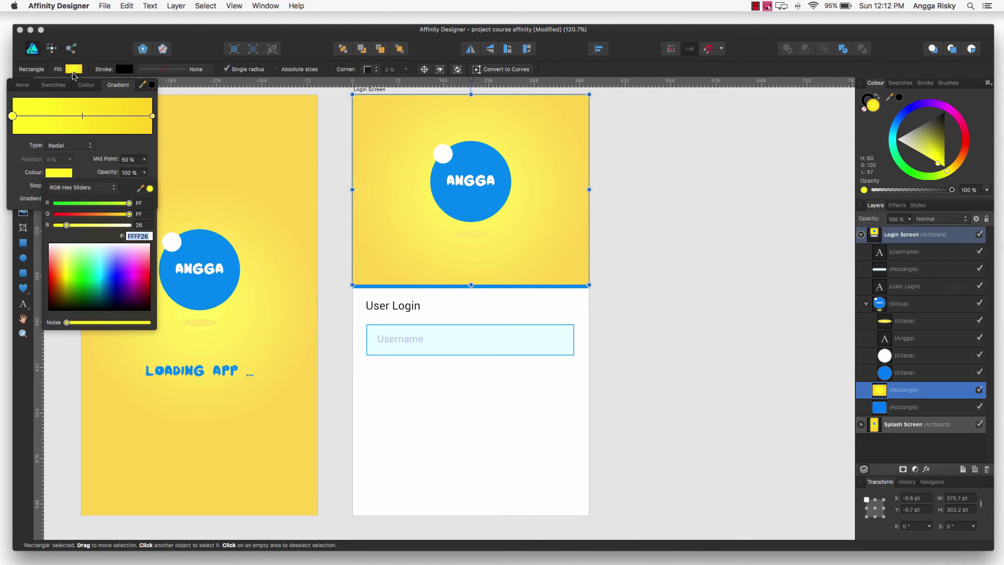
{"action": "left_click", "coordinate": [76, 76]}
{"action": "left_click", "coordinate": [456, 331]}
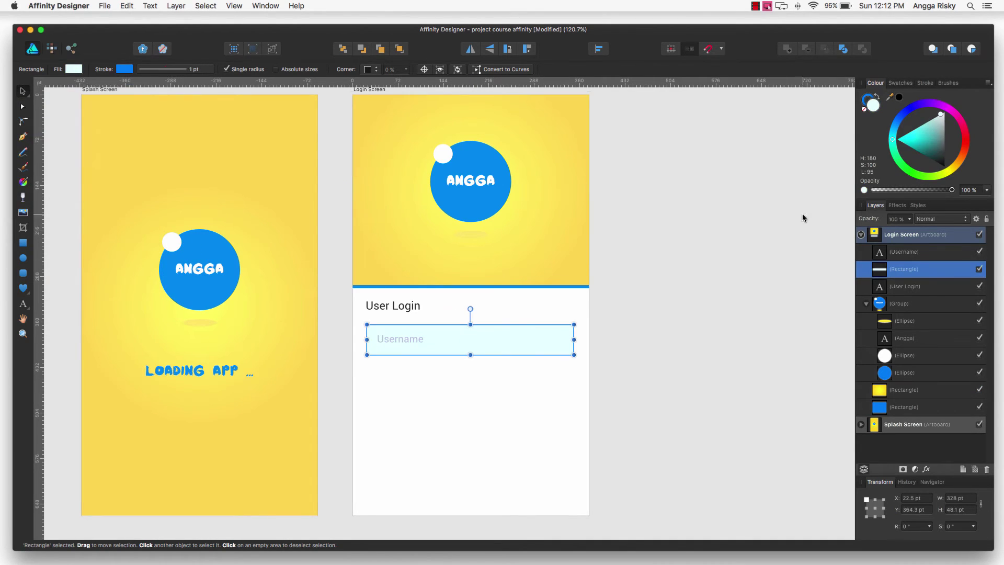
{"action": "left_click", "coordinate": [878, 96]}
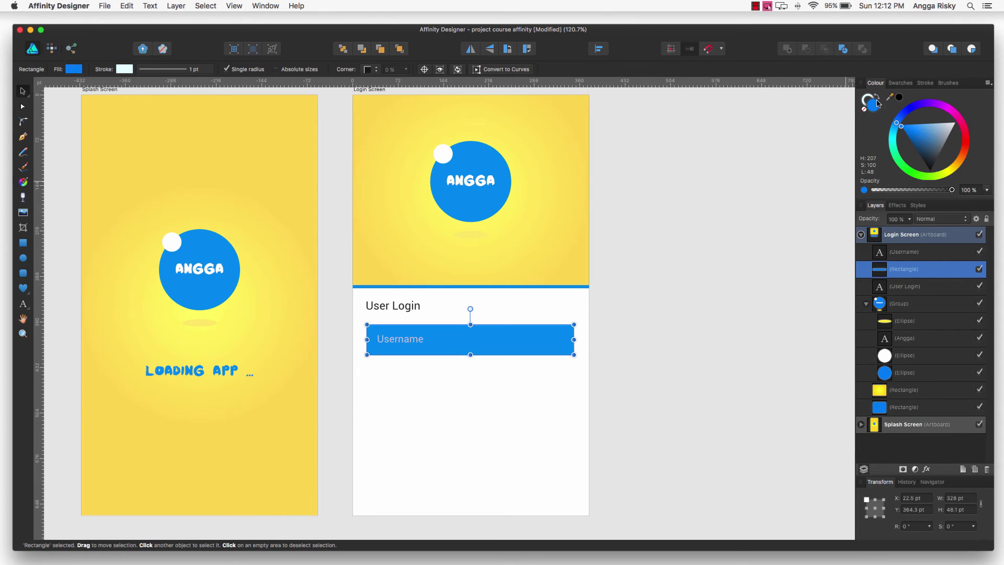
{"action": "left_click", "coordinate": [878, 98]}
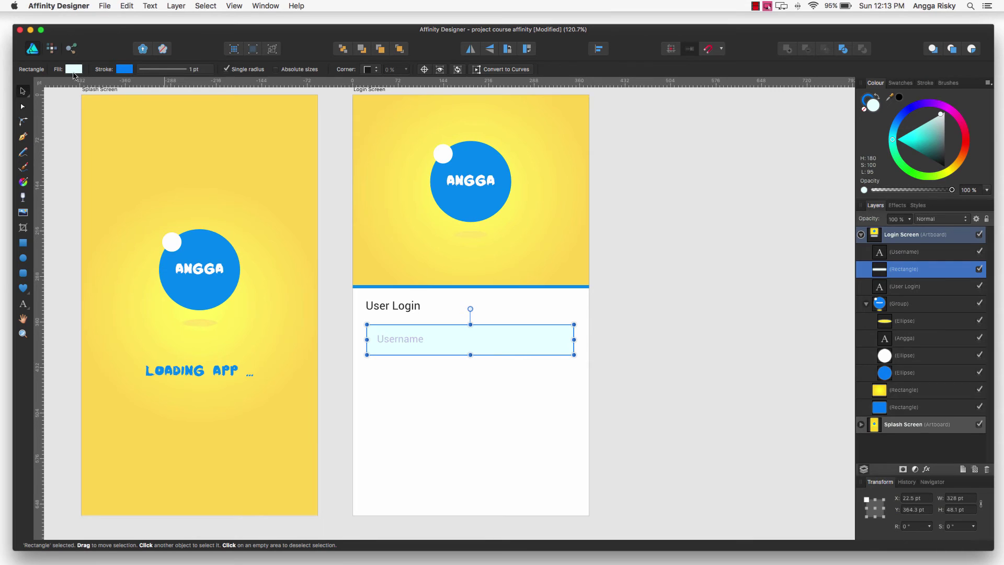
Step: Fill the Username box with yellow FFFF26
{"action": "left_click", "coordinate": [73, 69]}
{"action": "type", "text": "FFFF26"}
{"action": "key", "text": "Return"}
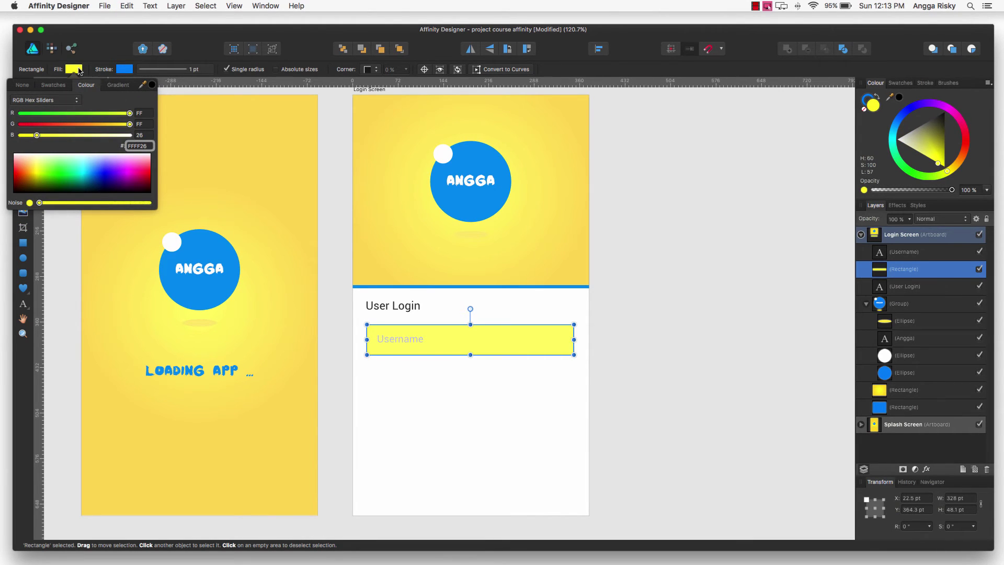
{"action": "left_click", "coordinate": [394, 341]}
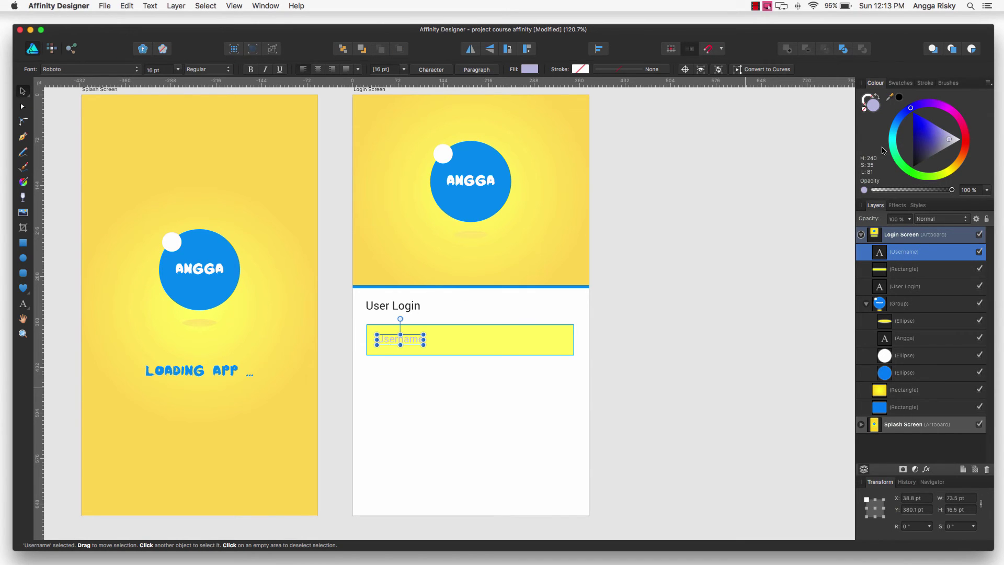
Step: Try a blue for the Username text in the Colour Chooser
{"action": "double_click", "coordinate": [871, 103]}
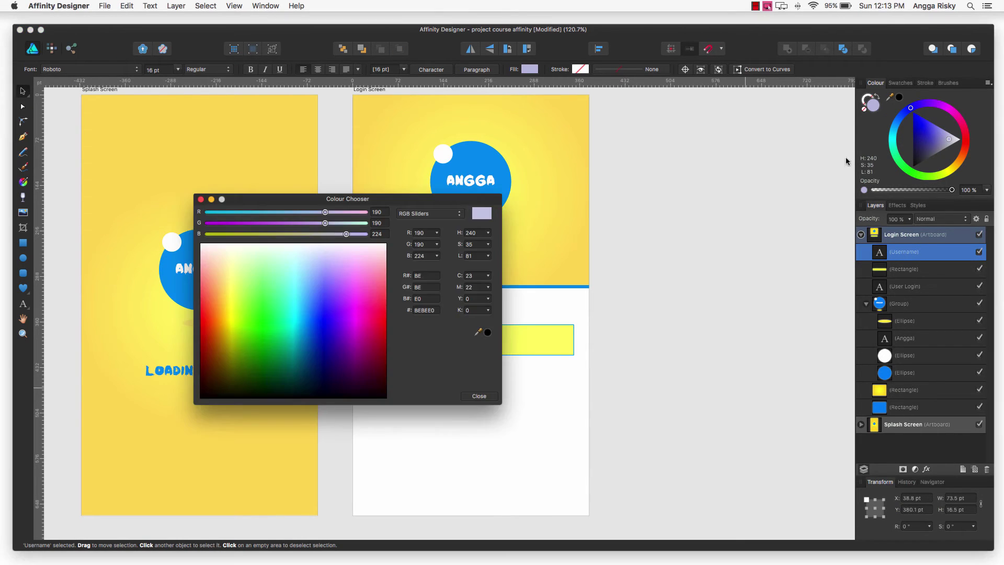
{"action": "left_click_drag", "start_coordinate": [335, 282], "coordinate": [323, 305]}
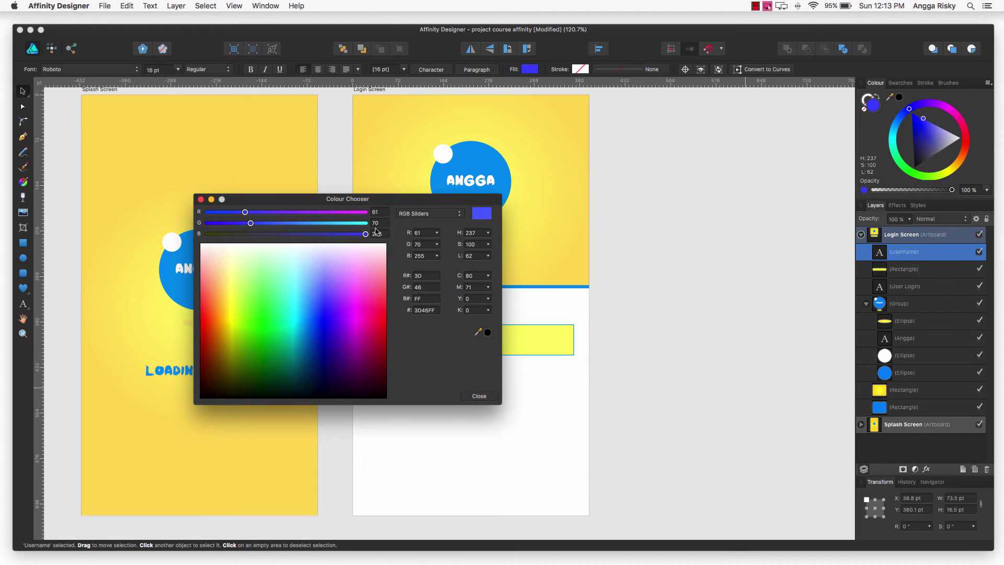
{"action": "left_click", "coordinate": [487, 396]}
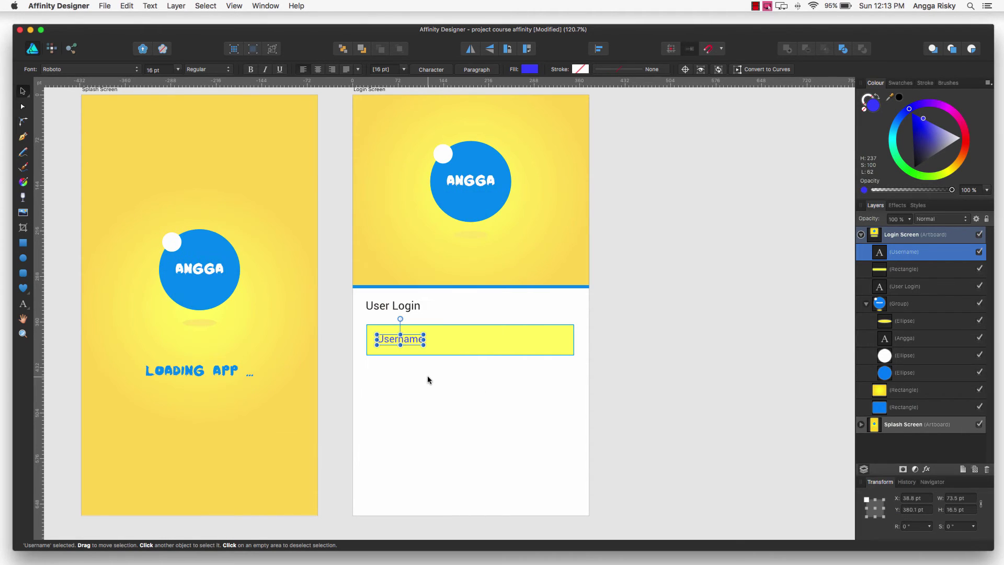
{"action": "left_click", "coordinate": [414, 359]}
{"action": "left_click", "coordinate": [416, 340]}
Step: Copy the 0086F6 hex value from the blue bar behind the header
{"action": "left_click", "coordinate": [560, 286]}
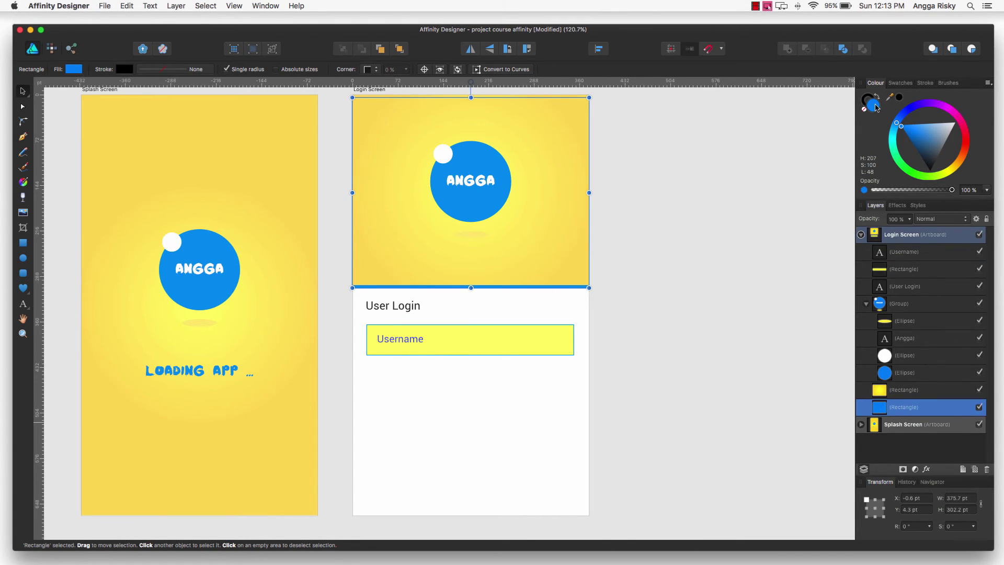
{"action": "double_click", "coordinate": [877, 106]}
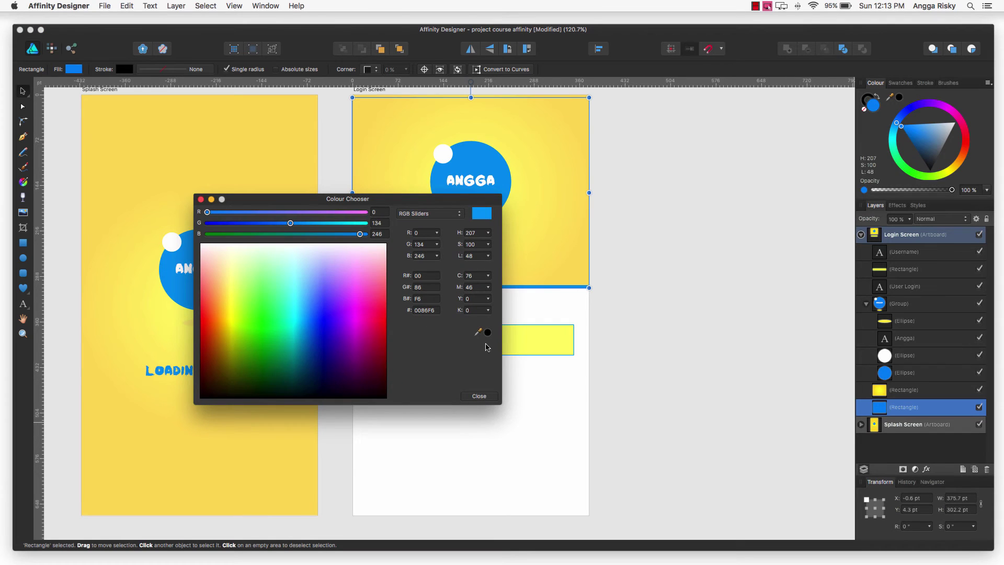
{"action": "left_click", "coordinate": [426, 310]}
{"action": "left_click", "coordinate": [477, 397]}
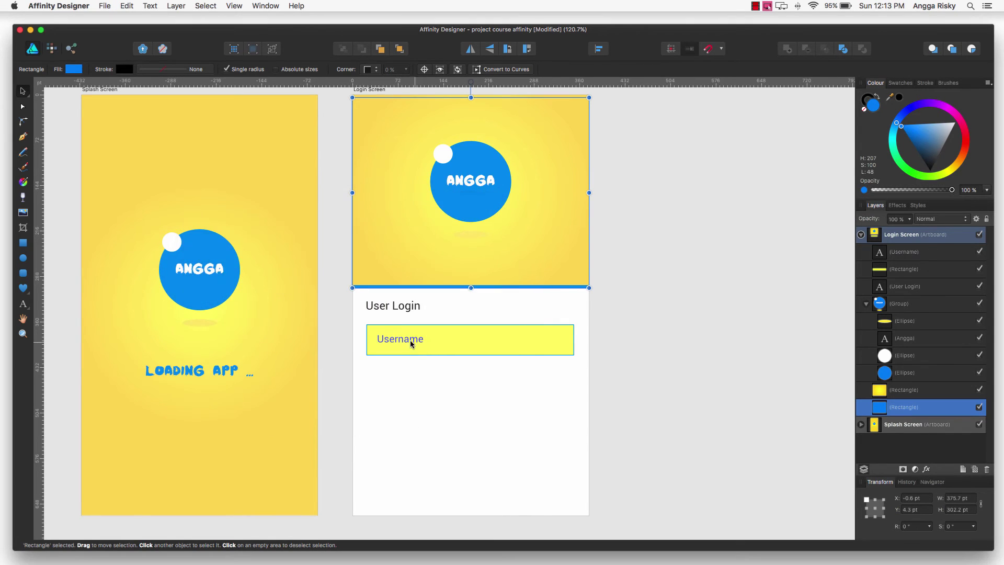
{"action": "left_click", "coordinate": [414, 340]}
Step: Paste 0086F6 as the Username text's fill colour
{"action": "double_click", "coordinate": [877, 108]}
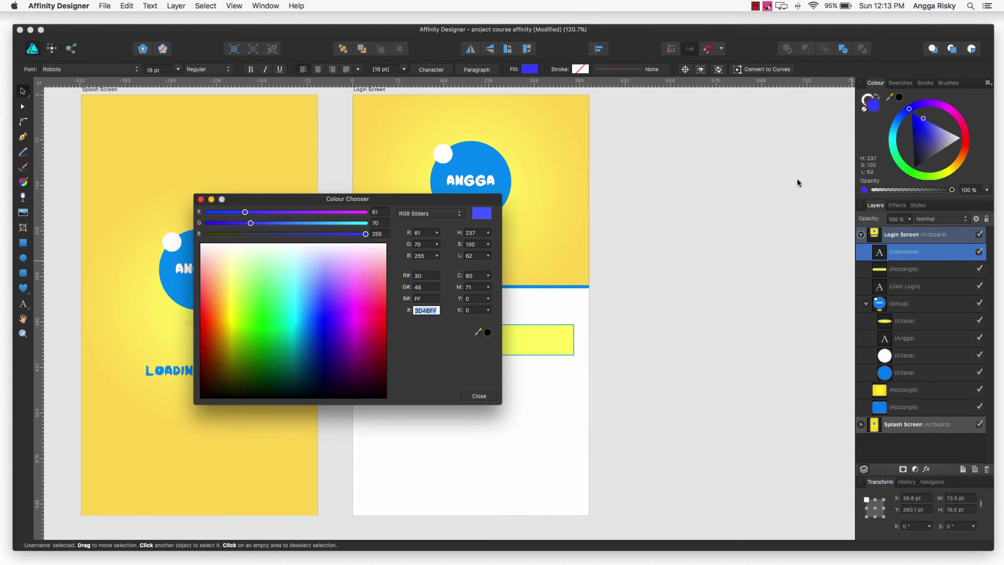
{"action": "left_click", "coordinate": [426, 310]}
{"action": "key", "text": "super+v"}
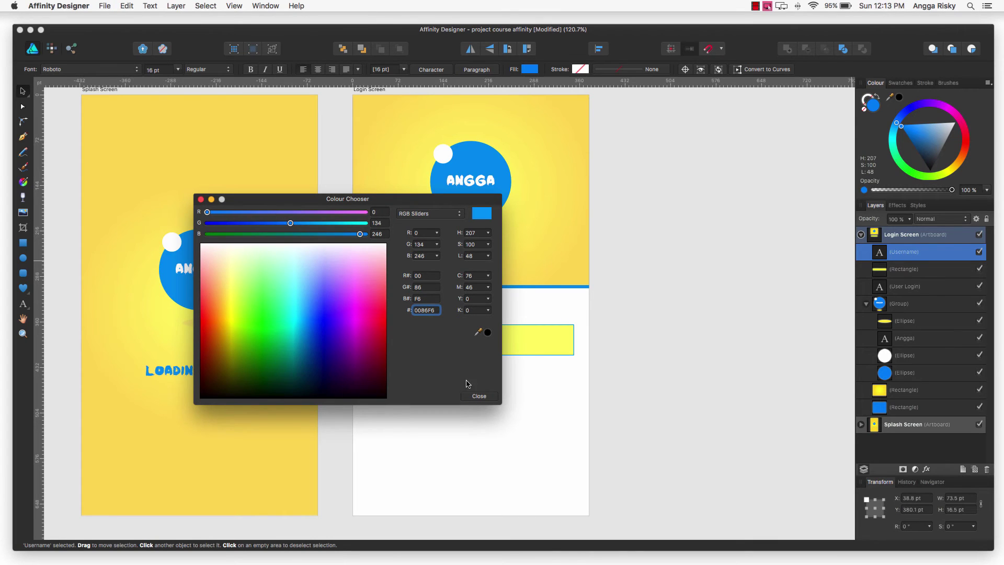
{"action": "left_click", "coordinate": [468, 396]}
{"action": "left_click", "coordinate": [437, 381]}
{"action": "left_click", "coordinate": [404, 341]}
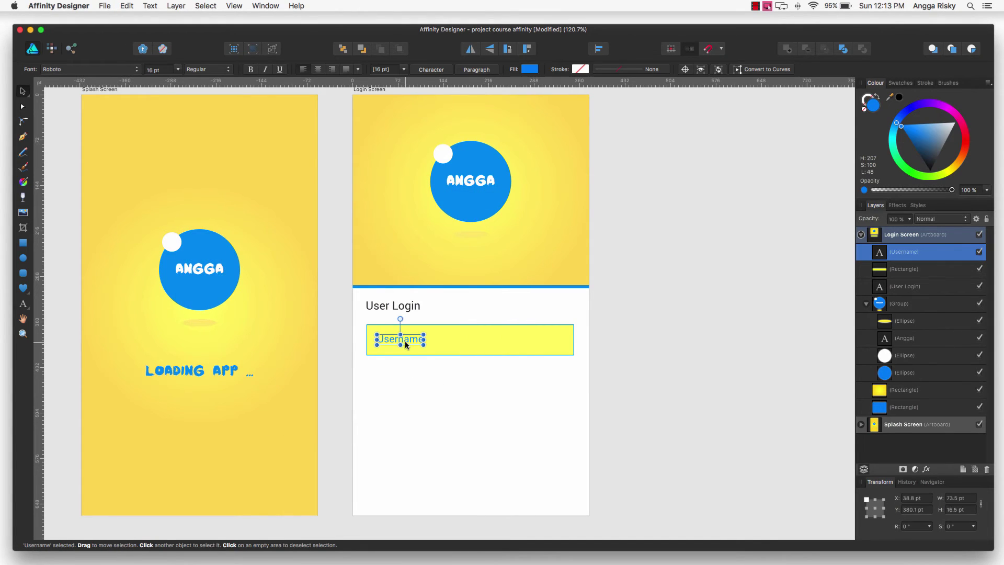
{"action": "left_click", "coordinate": [424, 400]}
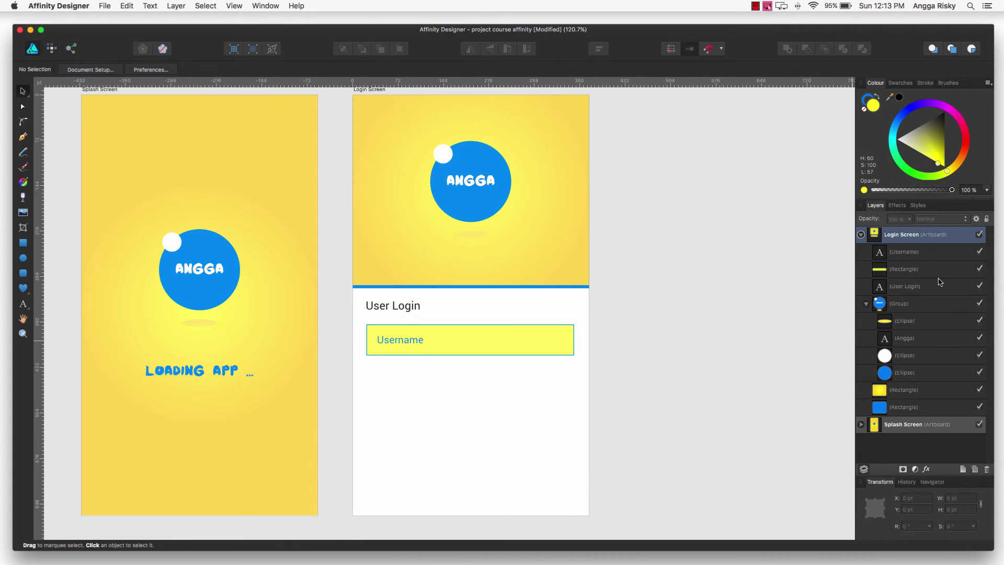
Step: Group the Username text and box, duplicate the group and place it just below
{"action": "left_click", "coordinate": [909, 258]}
{"action": "left_click", "coordinate": [907, 270], "text": "shift"}
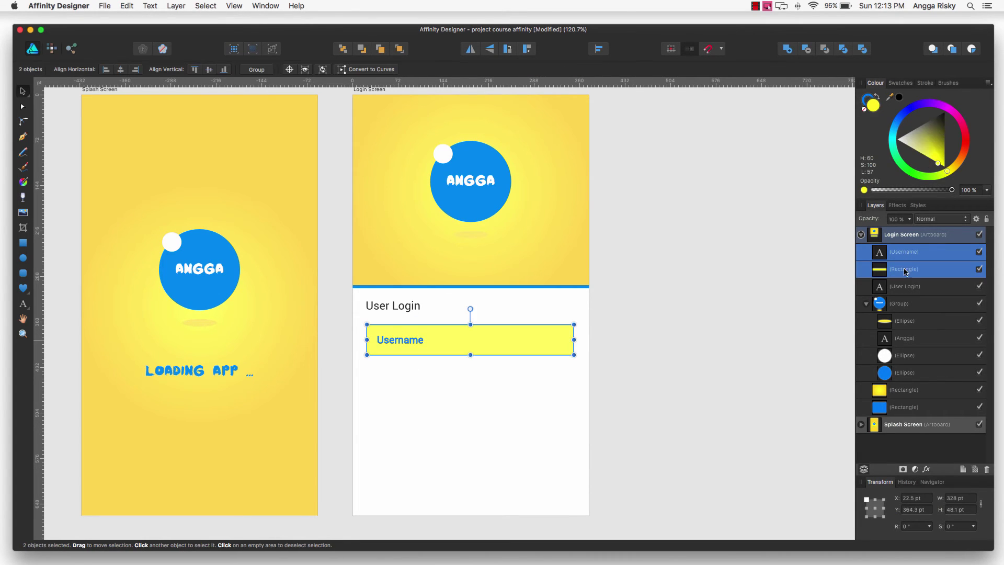
{"action": "key", "text": "super+g"}
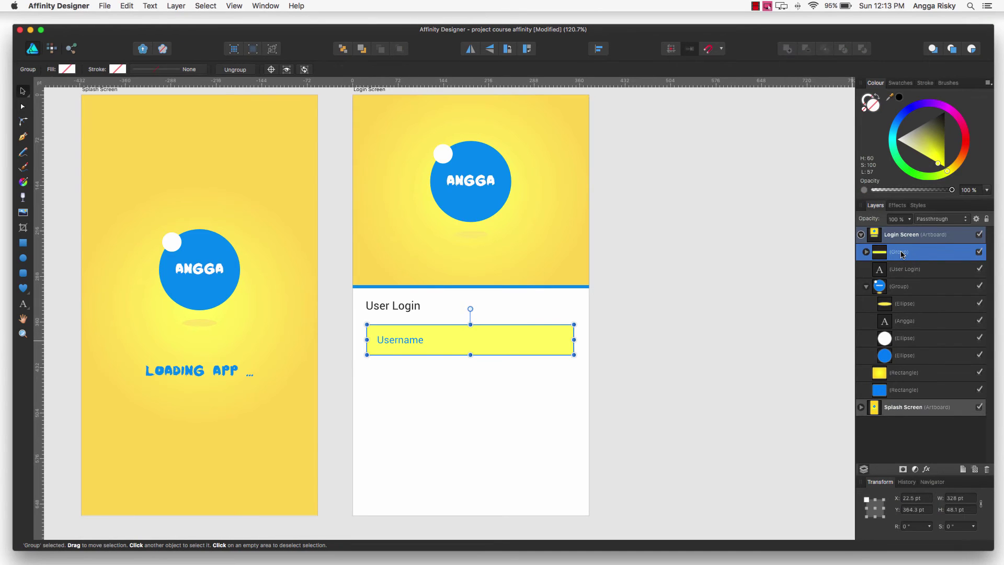
{"action": "right_click", "coordinate": [901, 254]}
{"action": "key", "text": "Escape"}
{"action": "key", "text": "super+j"}
{"action": "key", "text": "shift+Down"}
{"action": "key", "text": "shift+Down"}
{"action": "key", "text": "shift+Down"}
{"action": "key", "text": "shift+Down"}
{"action": "key", "text": "shift+Down"}
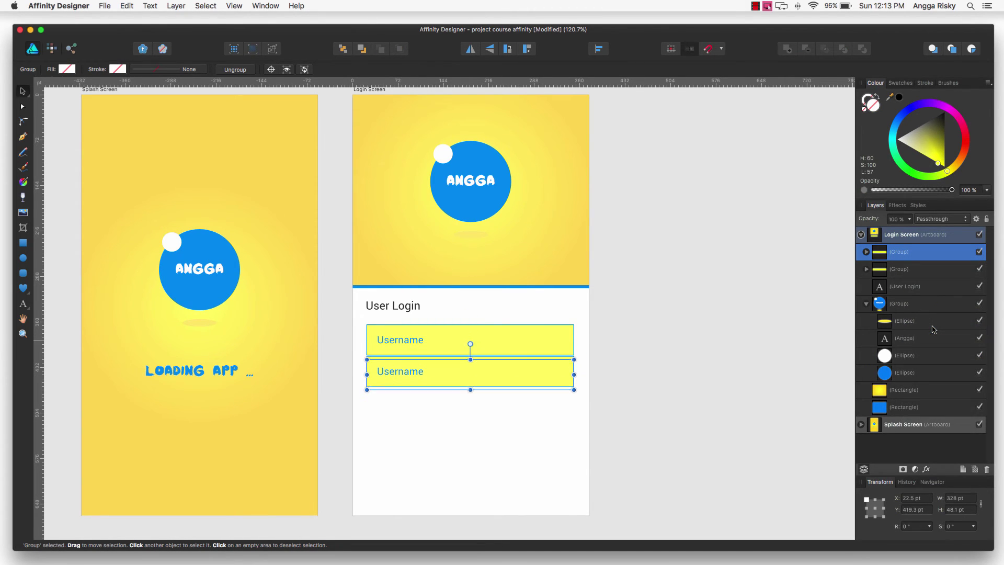
{"action": "key", "text": "Up"}
{"action": "key", "text": "Up"}
{"action": "key", "text": "Up"}
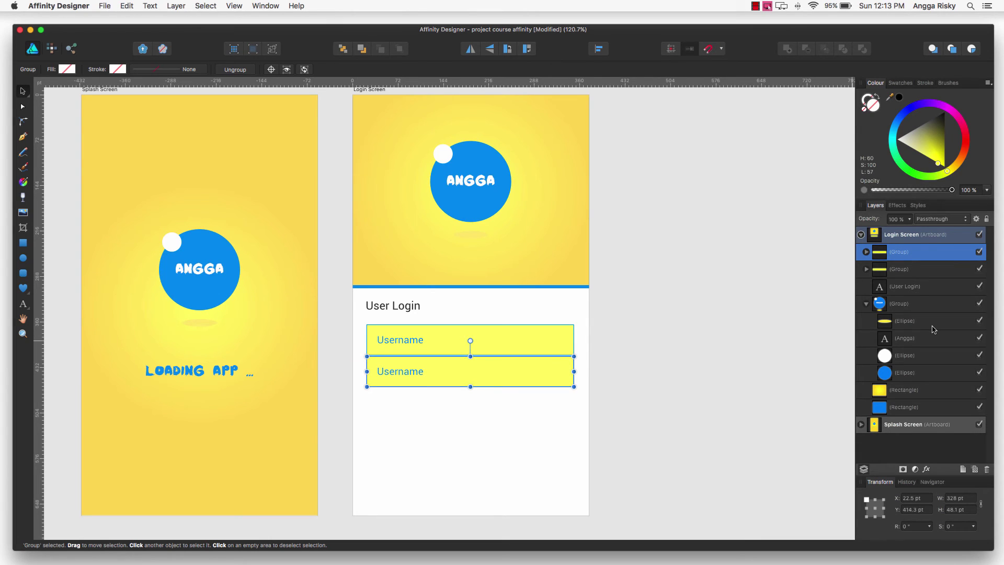
{"action": "key", "text": "Down"}
{"action": "key", "text": "Down"}
{"action": "key", "text": "Down"}
{"action": "key", "text": "Down"}
{"action": "key", "text": "Down"}
{"action": "key", "text": "Down"}
{"action": "key", "text": "Down"}
{"action": "key", "text": "Down"}
{"action": "key", "text": "Down"}
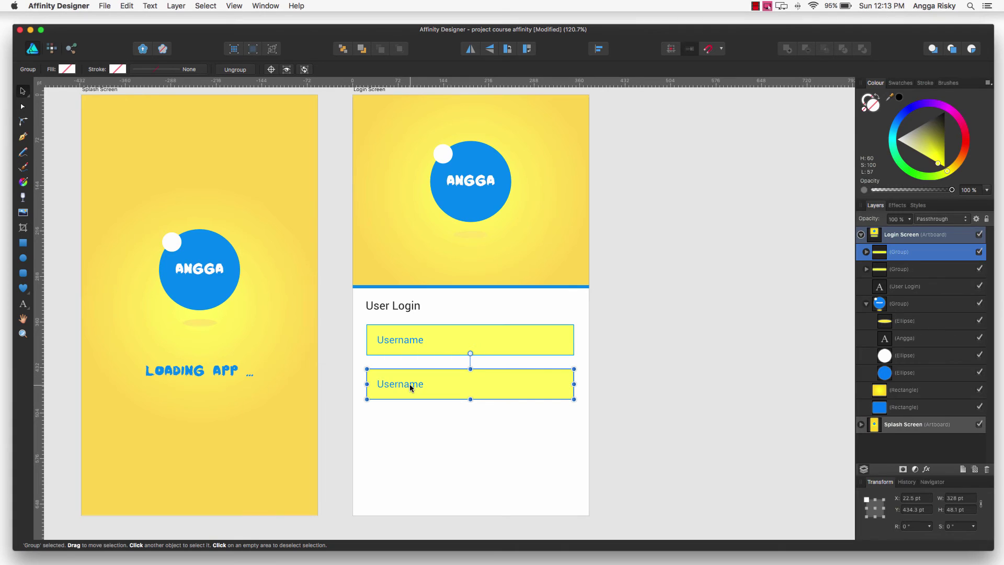
{"action": "left_click", "coordinate": [486, 431]}
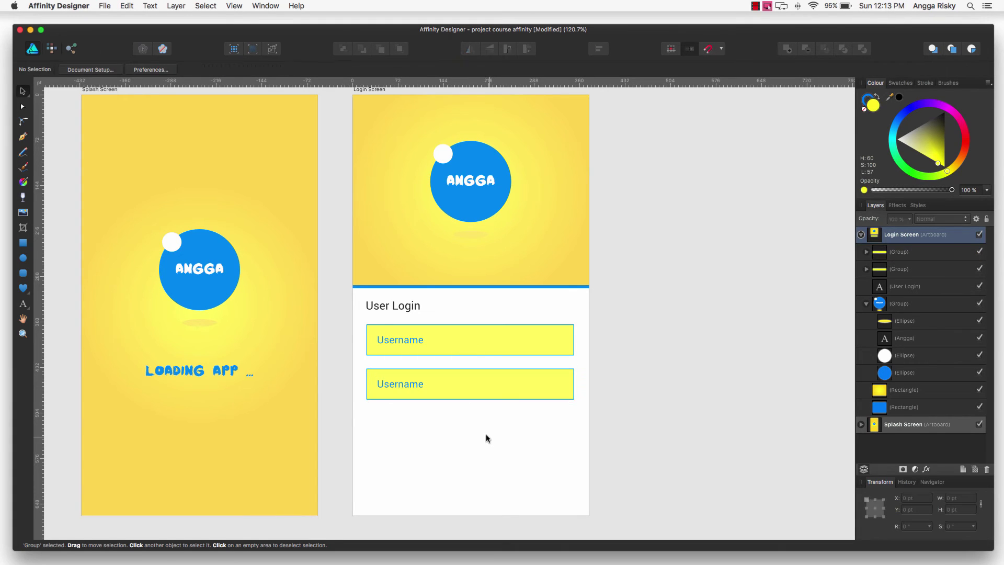
Step: Retype the copied field's placeholder as 'Password'
{"action": "double_click", "coordinate": [406, 385]}
{"action": "double_click", "coordinate": [406, 385]}
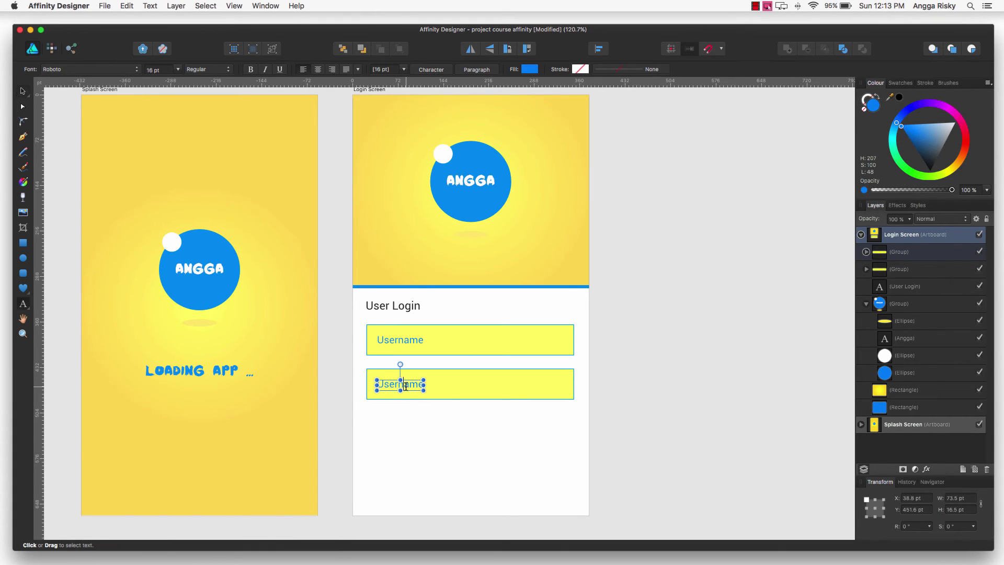
{"action": "double_click", "coordinate": [406, 385]}
{"action": "type", "text": "Pass"}
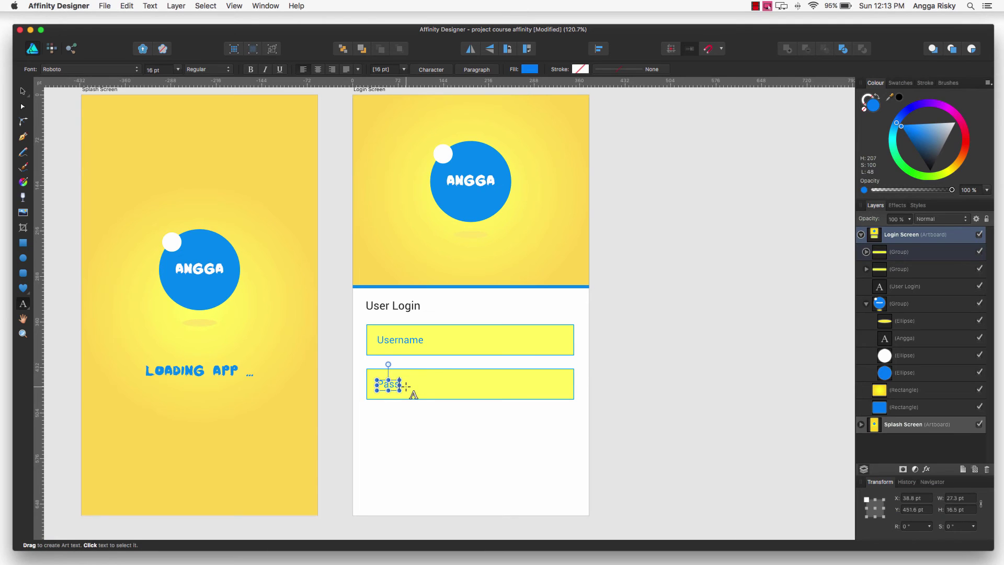
{"action": "type", "text": "word"}
{"action": "key", "text": "Escape"}
{"action": "left_click", "coordinate": [905, 286]}
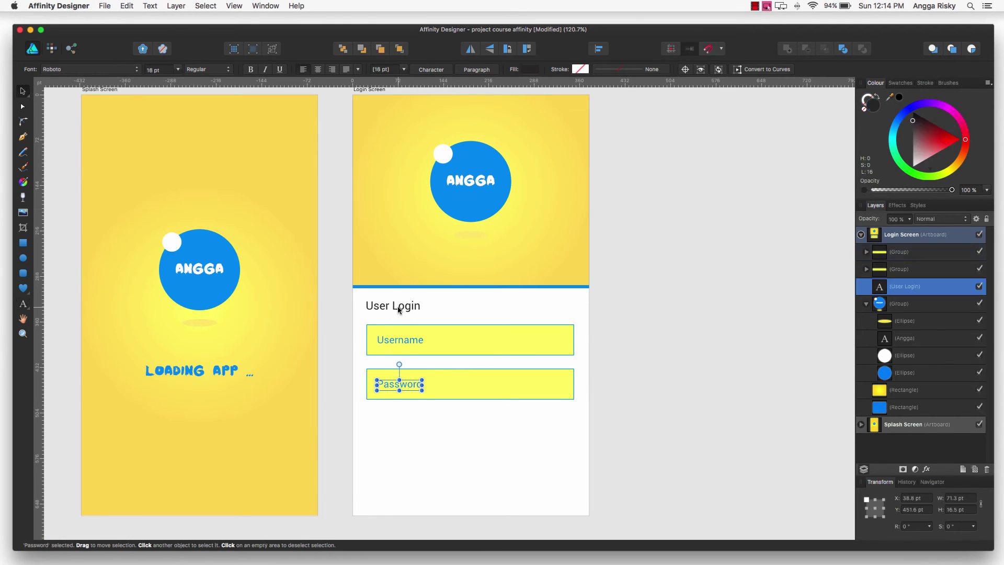
Step: Set the User Login heading's fill to hex 0086F6
{"action": "double_click", "coordinate": [876, 106]}
{"action": "left_click", "coordinate": [426, 310]}
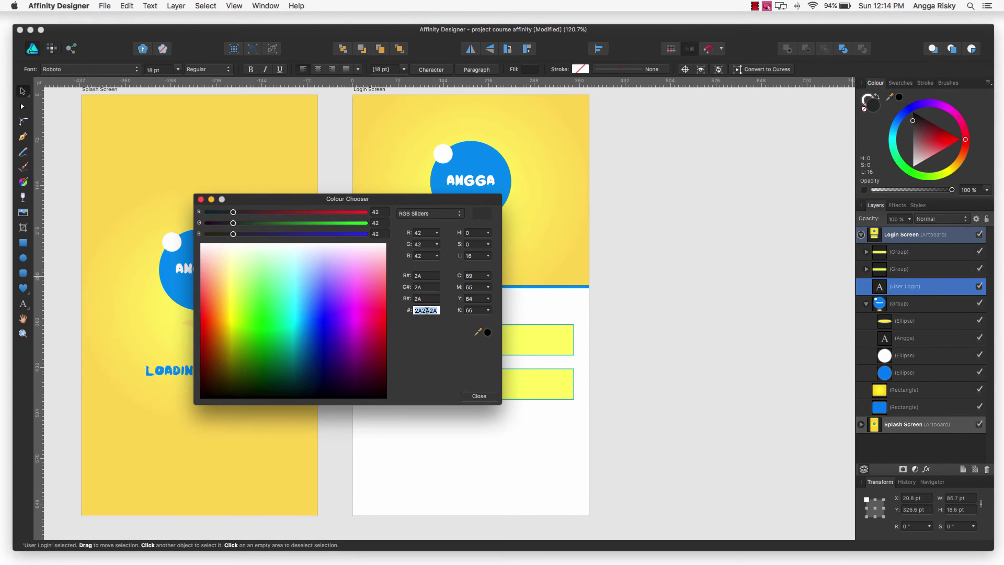
{"action": "type", "text": "0086F6"}
{"action": "key", "text": "Return"}
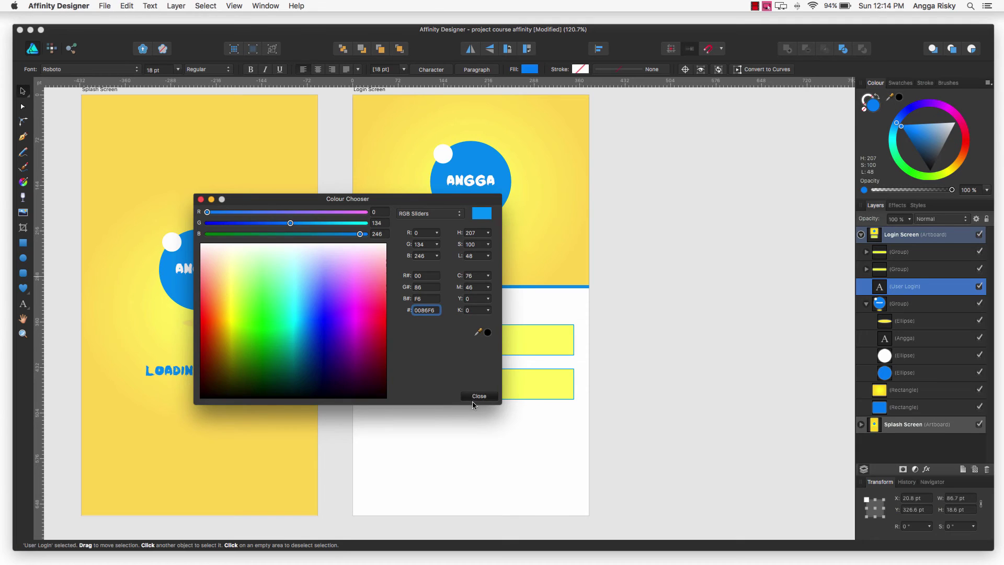
{"action": "left_click", "coordinate": [472, 399]}
{"action": "left_click", "coordinate": [473, 422]}
Step: Scroll the canvas up and down to review the login form
{"action": "scroll", "coordinate": [481, 403], "scroll_direction": "down", "scroll_amount": 5}
{"action": "scroll", "coordinate": [481, 403], "scroll_direction": "up", "scroll_amount": 2}
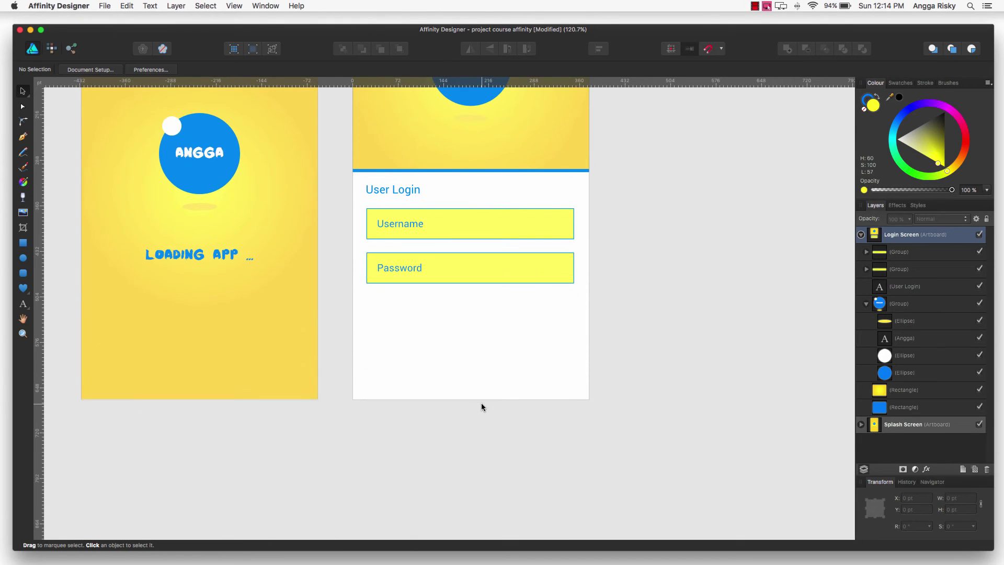
{"action": "scroll", "coordinate": [481, 404], "scroll_direction": "up", "scroll_amount": 2}
{"action": "scroll", "coordinate": [481, 403], "scroll_direction": "up", "scroll_amount": 1}
{"action": "scroll", "coordinate": [482, 403], "scroll_direction": "up", "scroll_amount": 2}
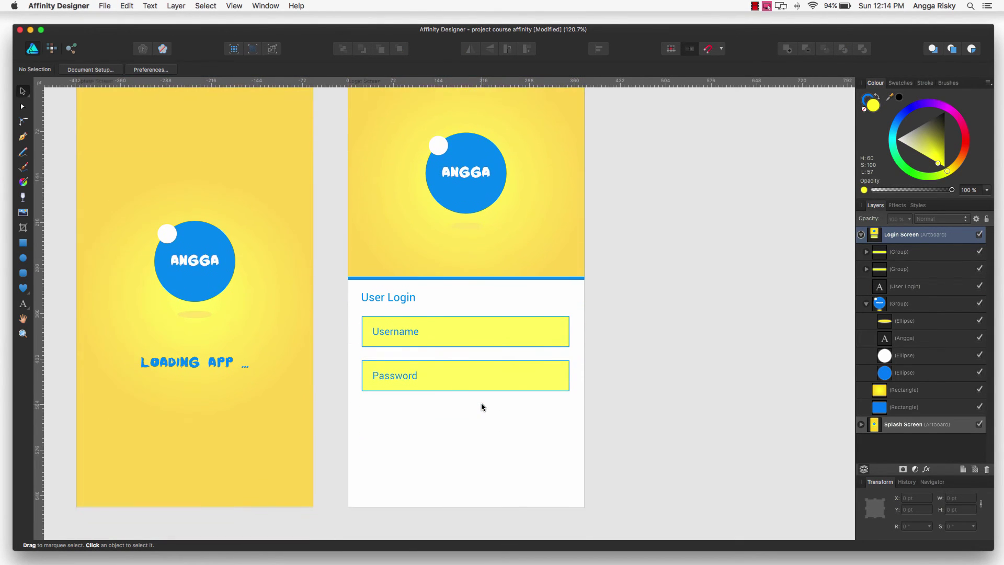
{"action": "scroll", "coordinate": [481, 403], "scroll_direction": "down", "scroll_amount": 2}
{"action": "scroll", "coordinate": [482, 403], "scroll_direction": "down", "scroll_amount": 1}
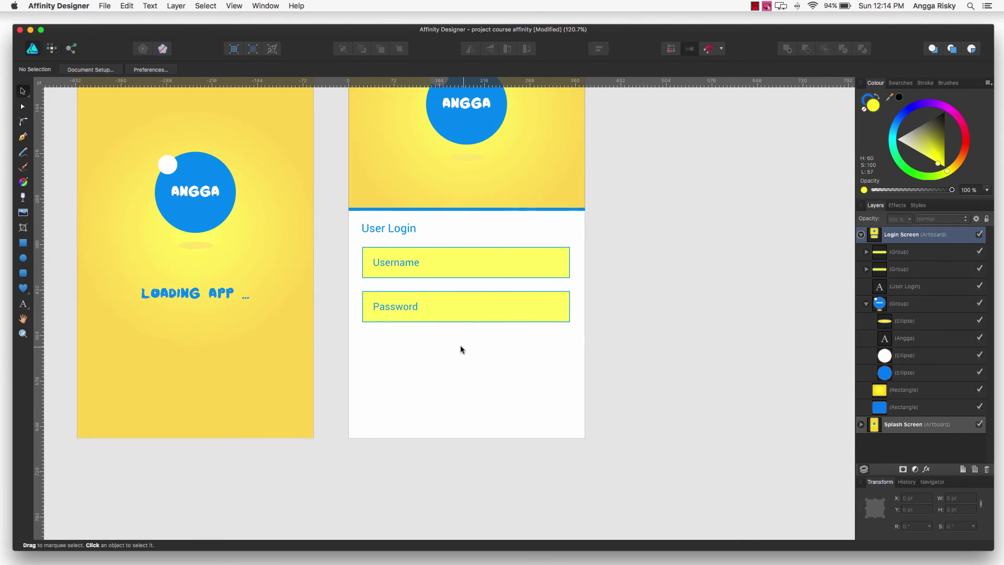
Step: Duplicate the Password field group and nudge the copy down below it
{"action": "left_click", "coordinate": [460, 310]}
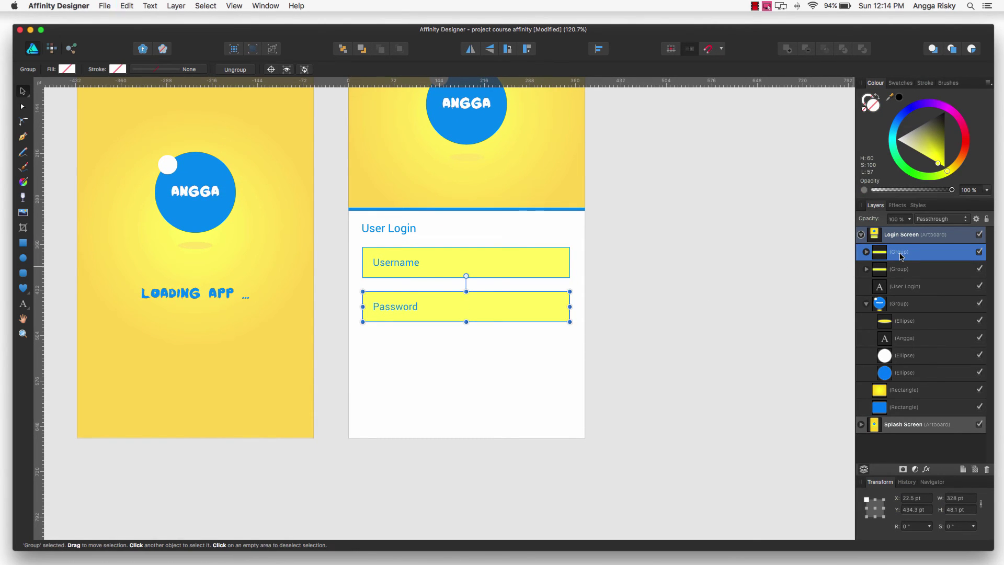
{"action": "key", "text": "super+j"}
{"action": "key", "text": "Down"}
{"action": "key", "text": "Down"}
{"action": "key", "text": "Down"}
{"action": "key", "text": "Down"}
{"action": "key", "text": "Down"}
{"action": "key", "text": "Down"}
{"action": "key", "text": "Down"}
{"action": "key", "text": "Down"}
{"action": "key", "text": "Down"}
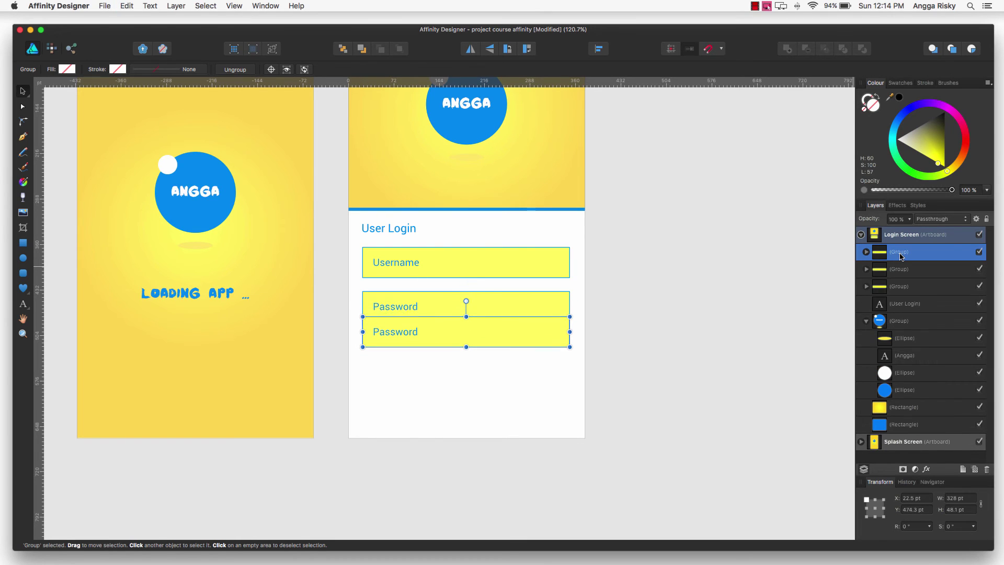
{"action": "key", "text": "Down"}
{"action": "key", "text": "Down"}
{"action": "key", "text": "Down"}
{"action": "key", "text": "Down"}
{"action": "key", "text": "Down"}
{"action": "key", "text": "Down"}
{"action": "key", "text": "Down"}
{"action": "key", "text": "Down"}
{"action": "key", "text": "Down"}
{"action": "key", "text": "Down"}
{"action": "key", "text": "Down"}
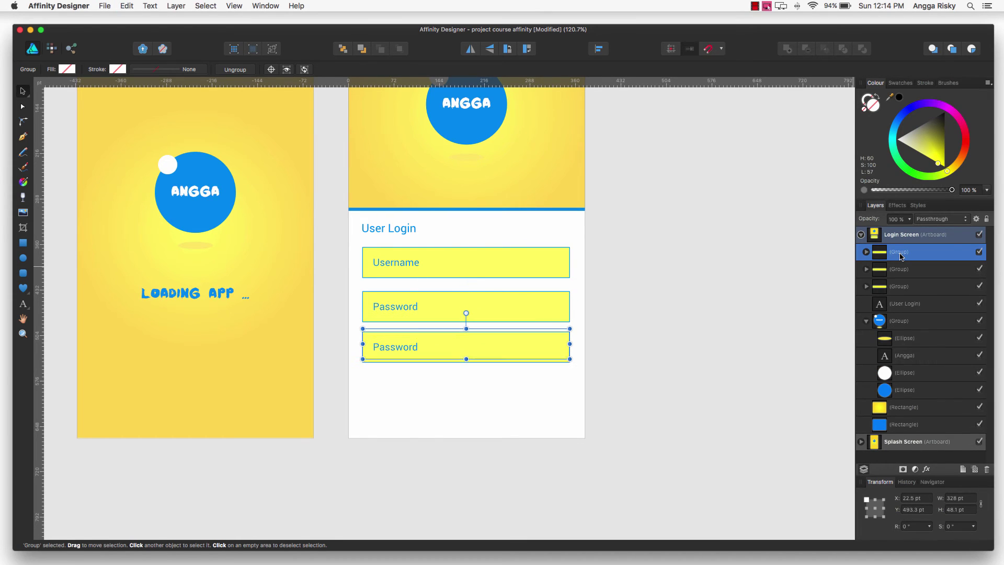
{"action": "key", "text": "Down"}
{"action": "key", "text": "Down"}
{"action": "key", "text": "Down"}
{"action": "key", "text": "Down"}
{"action": "key", "text": "Down"}
{"action": "key", "text": "Down"}
{"action": "key", "text": "Down"}
{"action": "key", "text": "Down"}
{"action": "key", "text": "Down"}
{"action": "key", "text": "Down"}
{"action": "key", "text": "Down"}
{"action": "key", "text": "Down"}
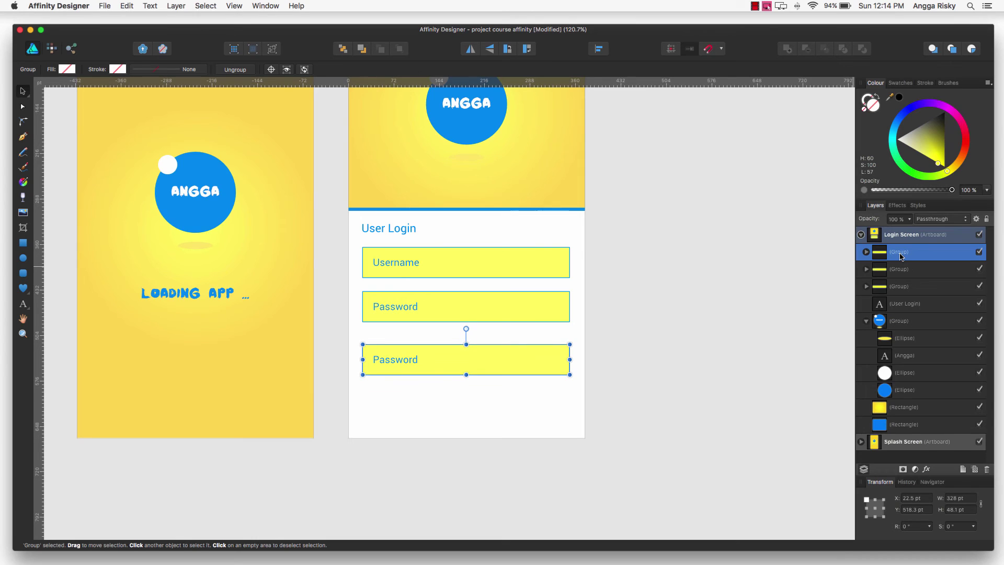
Step: Replace the copied box's 'Password' text with 'Log In'
{"action": "left_click", "coordinate": [866, 252]}
{"action": "left_click", "coordinate": [901, 269]}
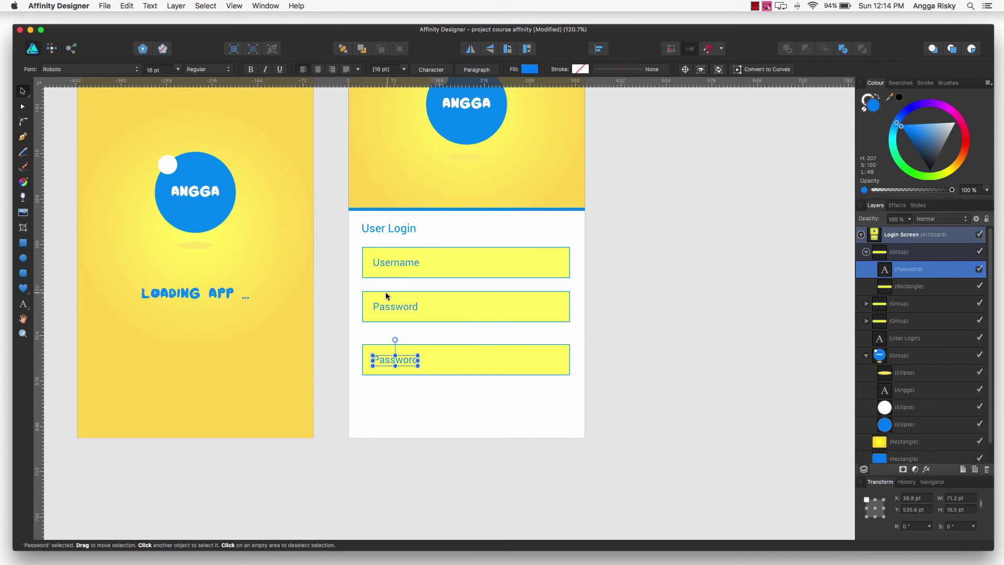
{"action": "double_click", "coordinate": [385, 360]}
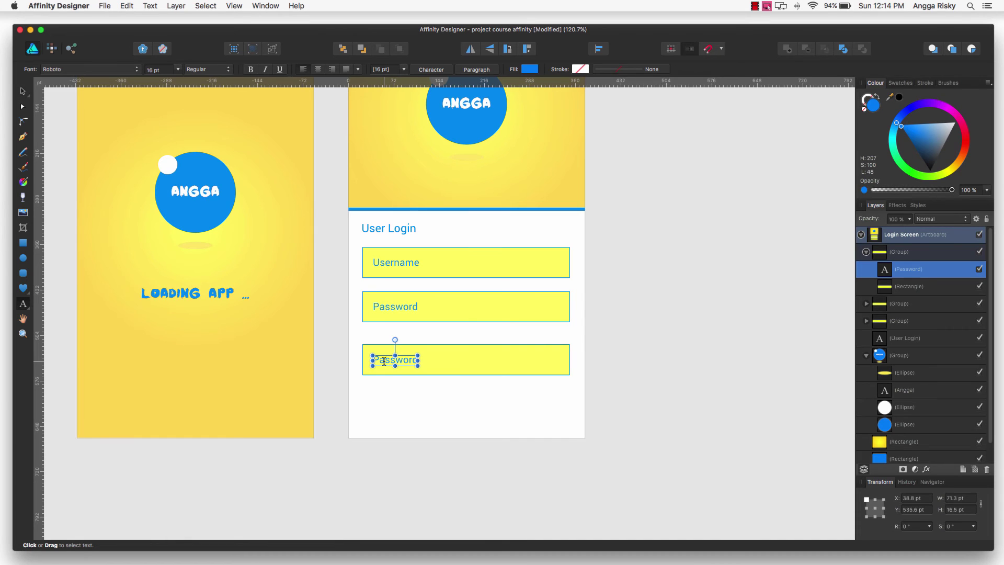
{"action": "double_click", "coordinate": [385, 360]}
{"action": "type", "text": "Log In"}
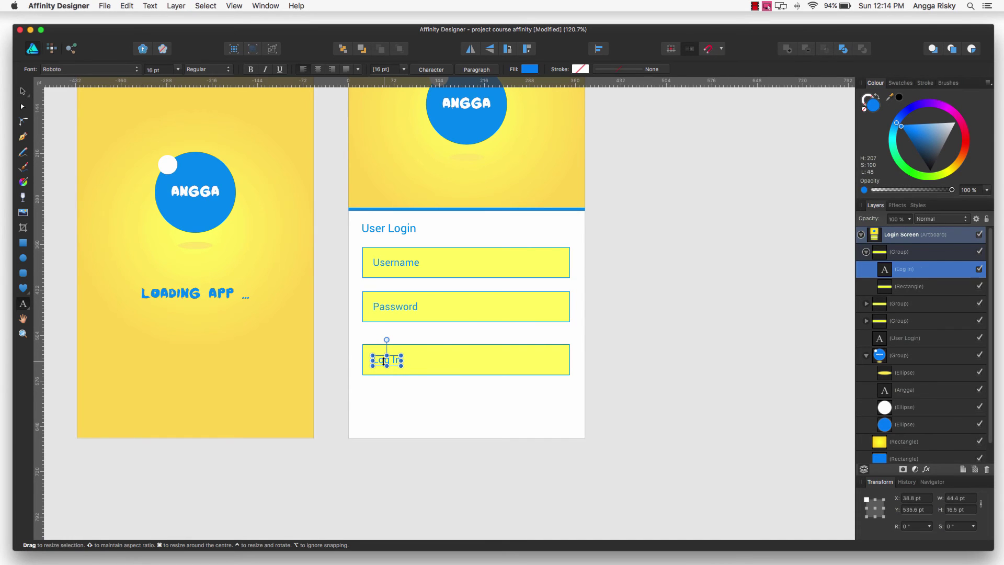
Step: Centre the Log In text horizontally within its yellow box
{"action": "left_click", "coordinate": [906, 289], "text": "shift"}
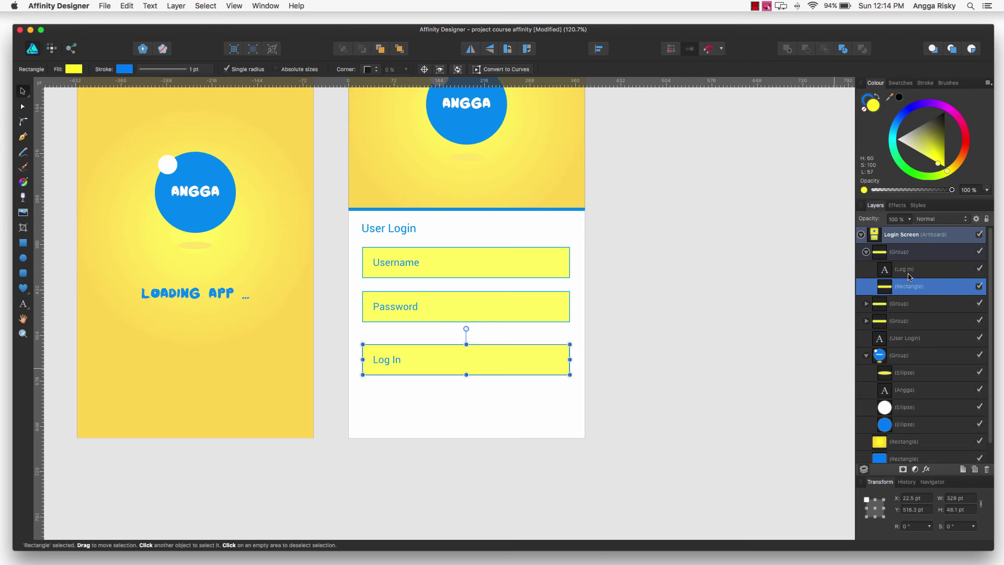
{"action": "left_click", "coordinate": [598, 49]}
{"action": "left_click", "coordinate": [622, 81]}
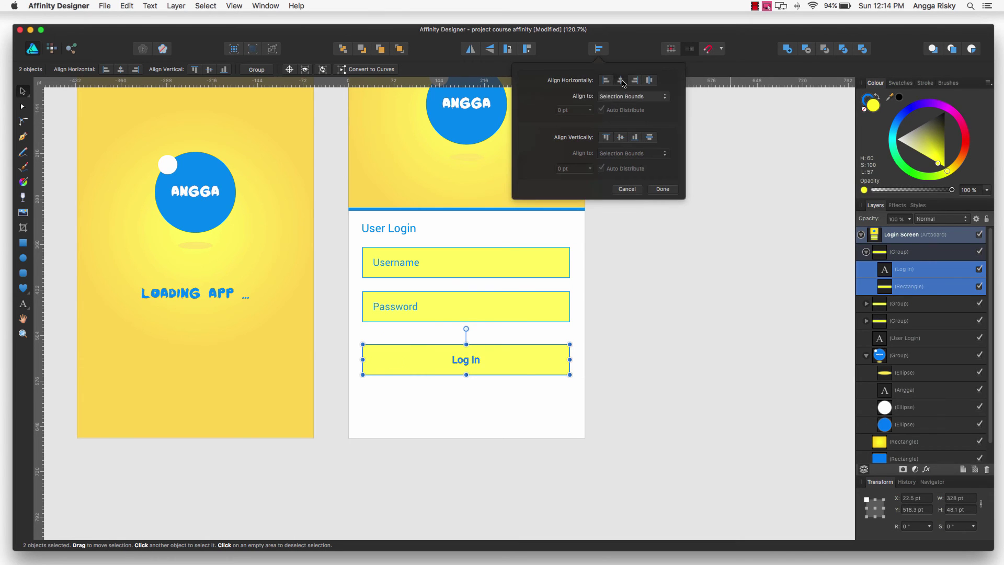
{"action": "left_click", "coordinate": [767, 222]}
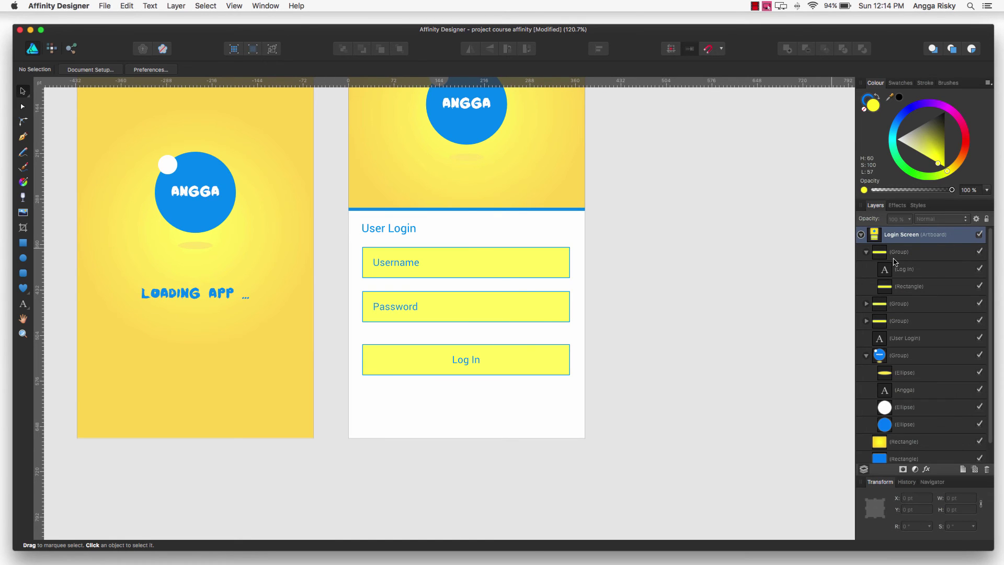
Step: Try a black fill on the Log In rectangle, then undo it
{"action": "scroll", "coordinate": [845, 277], "scroll_direction": "up", "scroll_amount": 5}
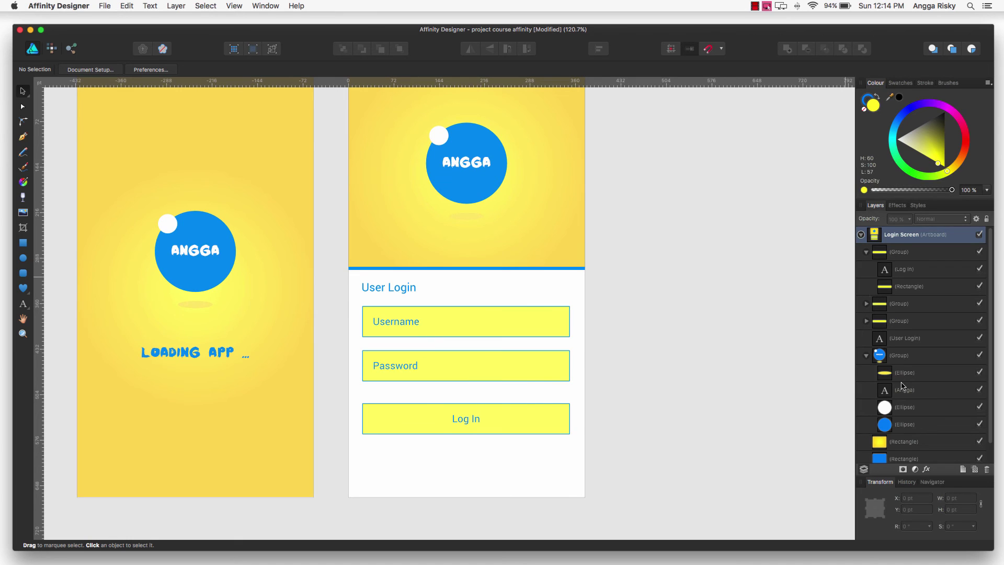
{"action": "scroll", "coordinate": [838, 405], "scroll_direction": "down", "scroll_amount": 2}
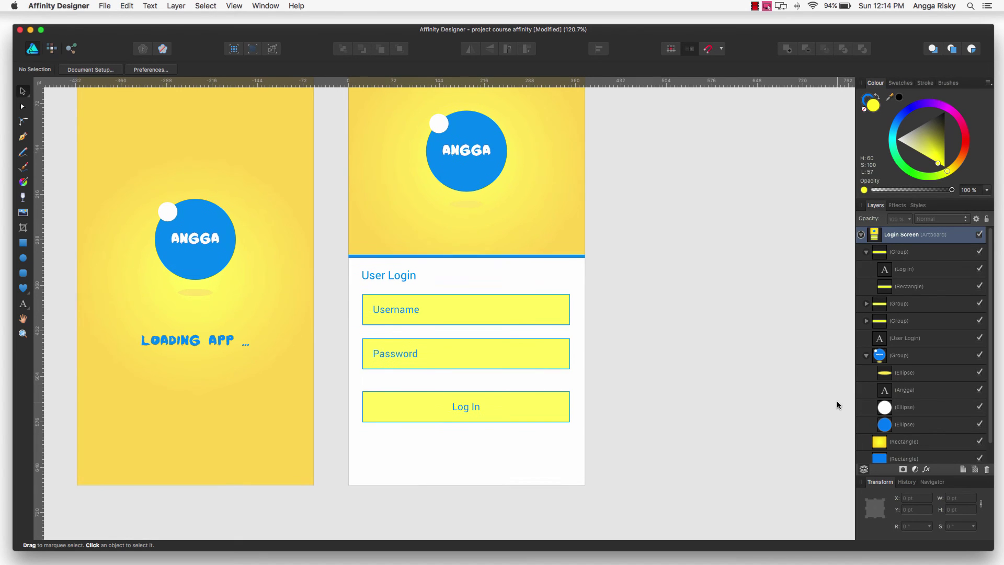
{"action": "left_click", "coordinate": [909, 288]}
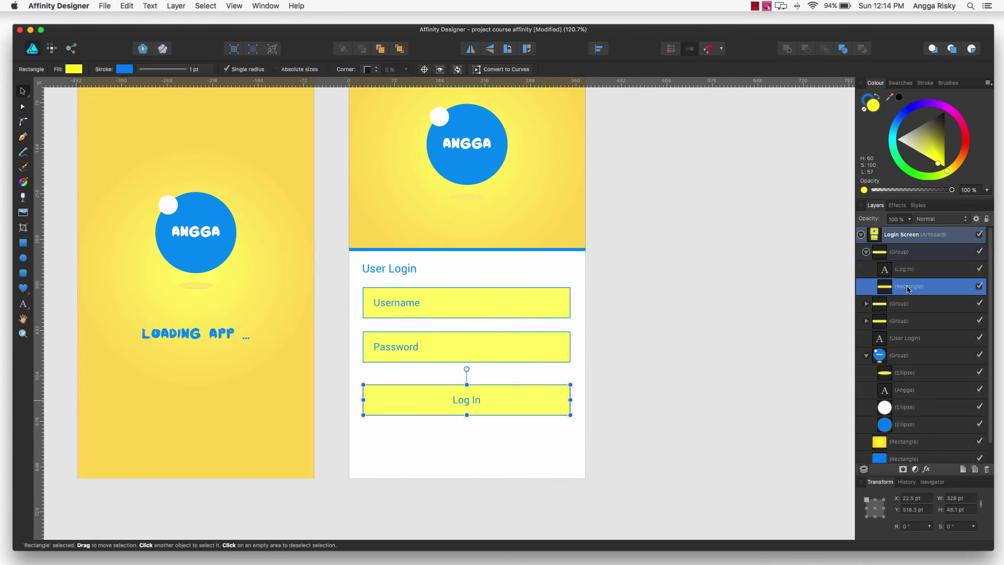
{"action": "double_click", "coordinate": [878, 104]}
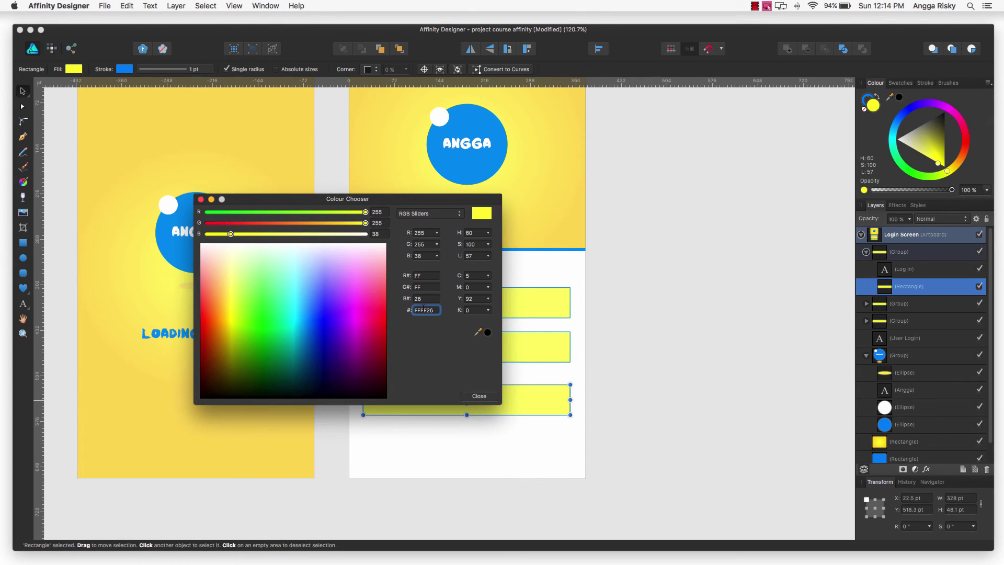
{"action": "left_click", "coordinate": [479, 397]}
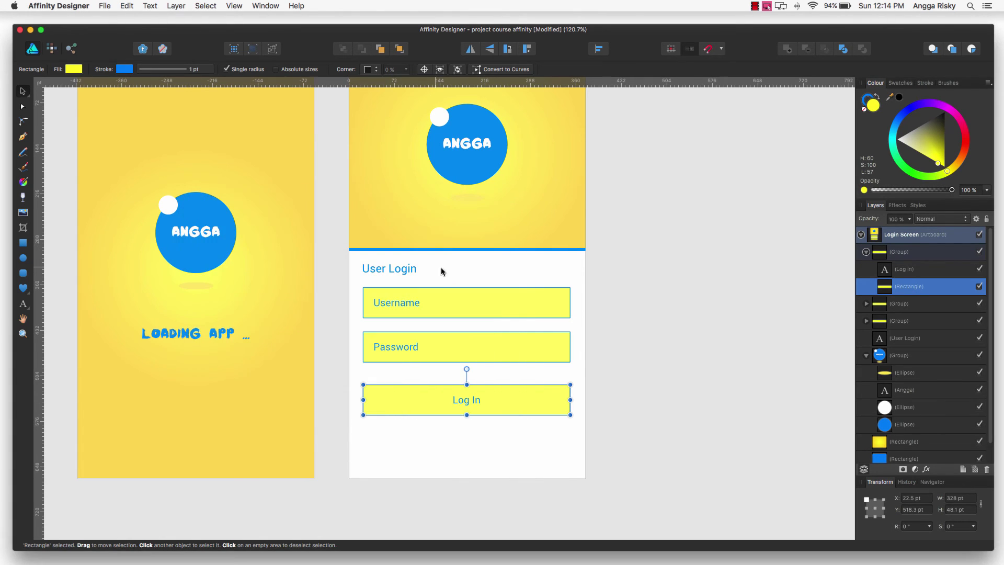
{"action": "left_click", "coordinate": [899, 97]}
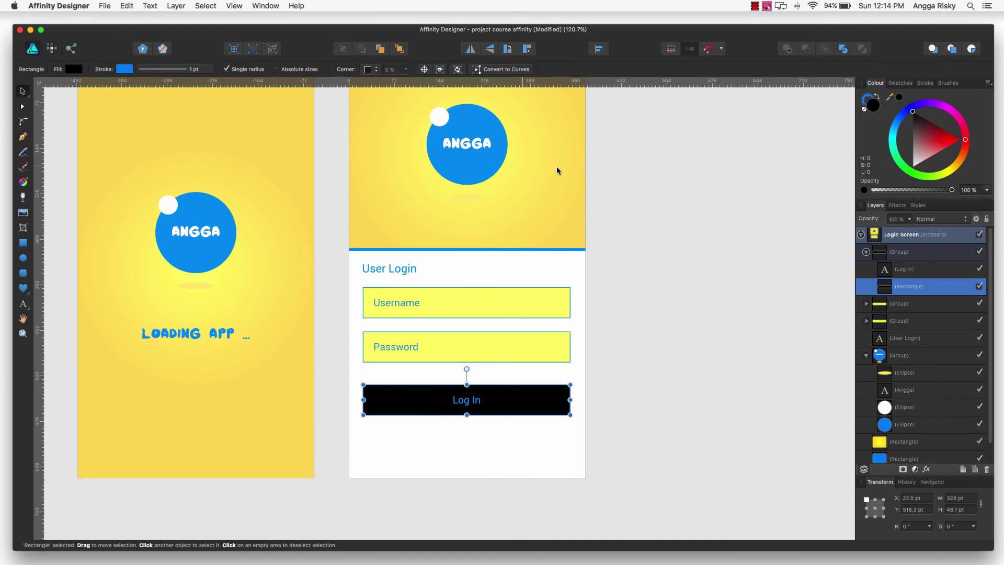
{"action": "key", "text": "super+z"}
{"action": "left_click", "coordinate": [899, 97]}
{"action": "key", "text": "super+z"}
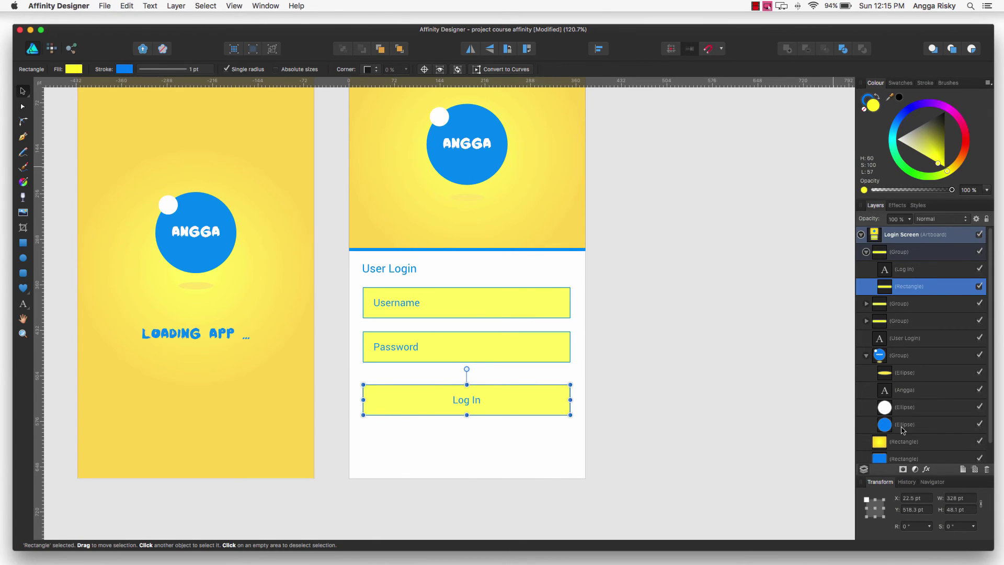
Step: Copy the logo circle's blue hex code 0086F6
{"action": "left_click", "coordinate": [904, 427]}
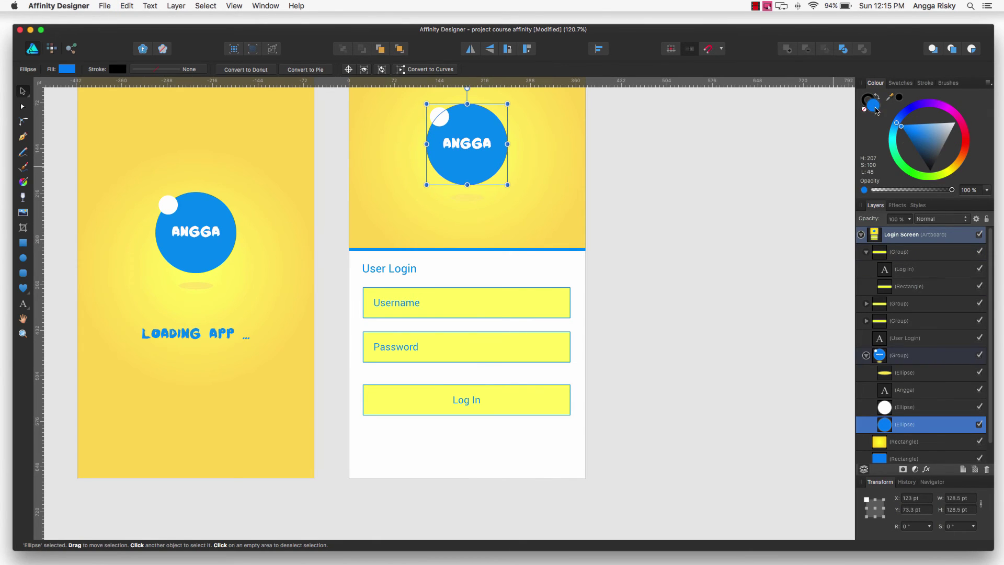
{"action": "double_click", "coordinate": [877, 111]}
{"action": "double_click", "coordinate": [419, 310]}
{"action": "key", "text": "super+c"}
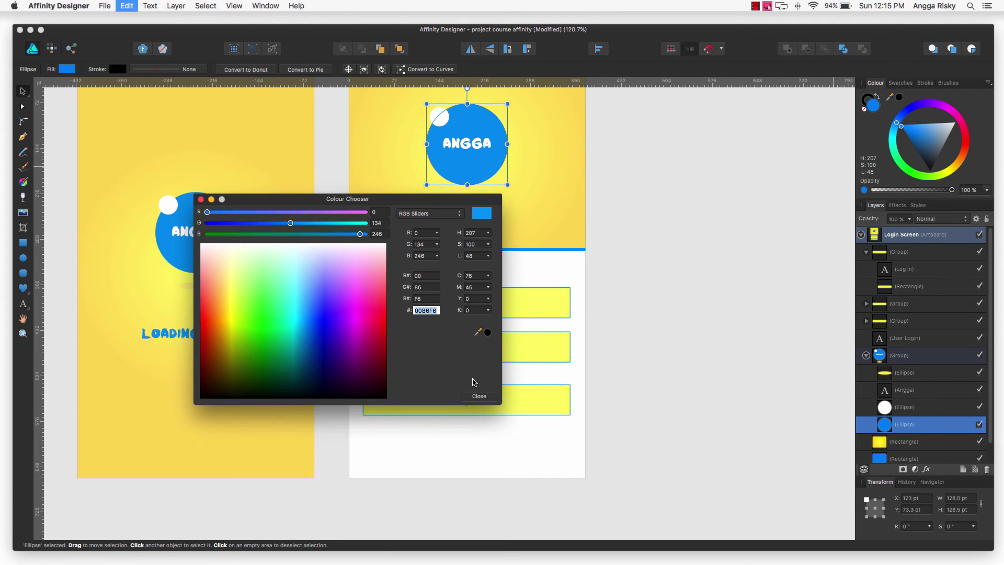
{"action": "left_click", "coordinate": [479, 396]}
Step: Paste 0086F6 as the Log In rectangle's fill colour
{"action": "left_click", "coordinate": [912, 287]}
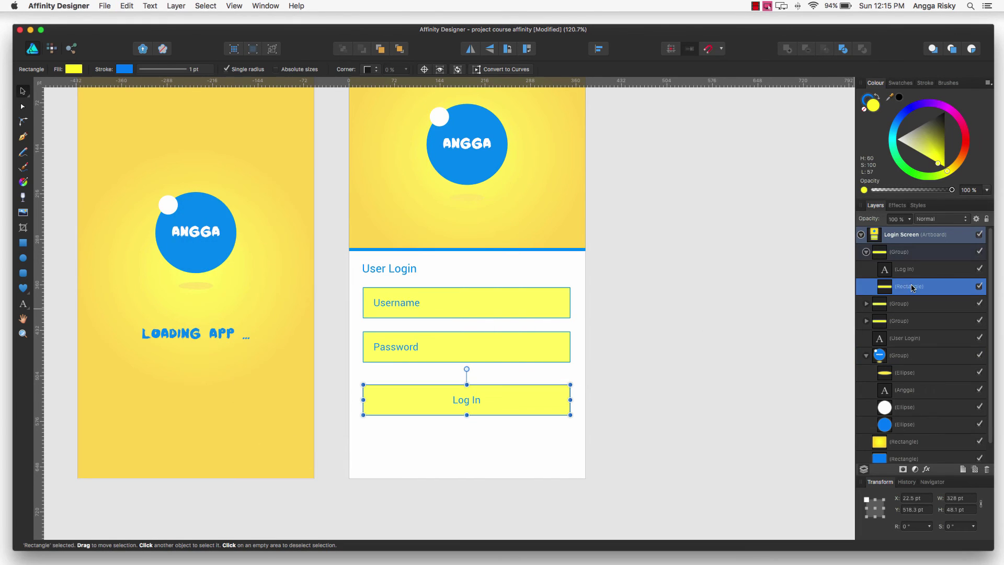
{"action": "double_click", "coordinate": [873, 106]}
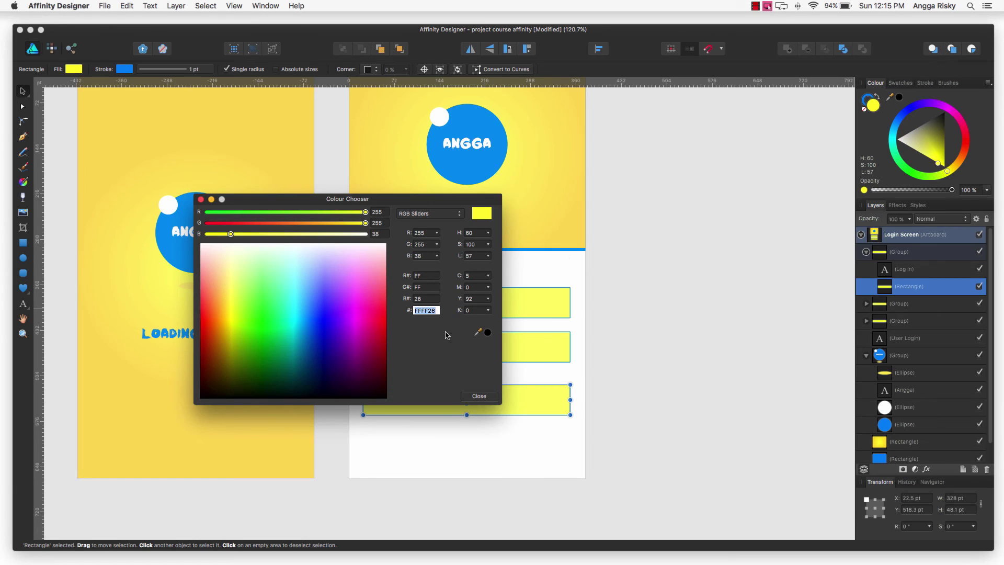
{"action": "key", "text": "super+v"}
{"action": "key", "text": "Return"}
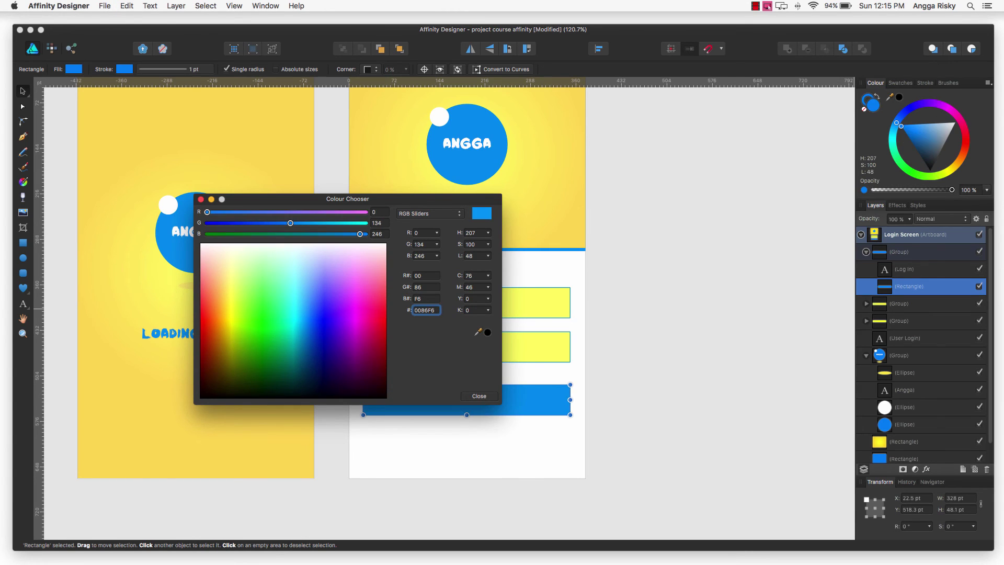
{"action": "left_click", "coordinate": [479, 396]}
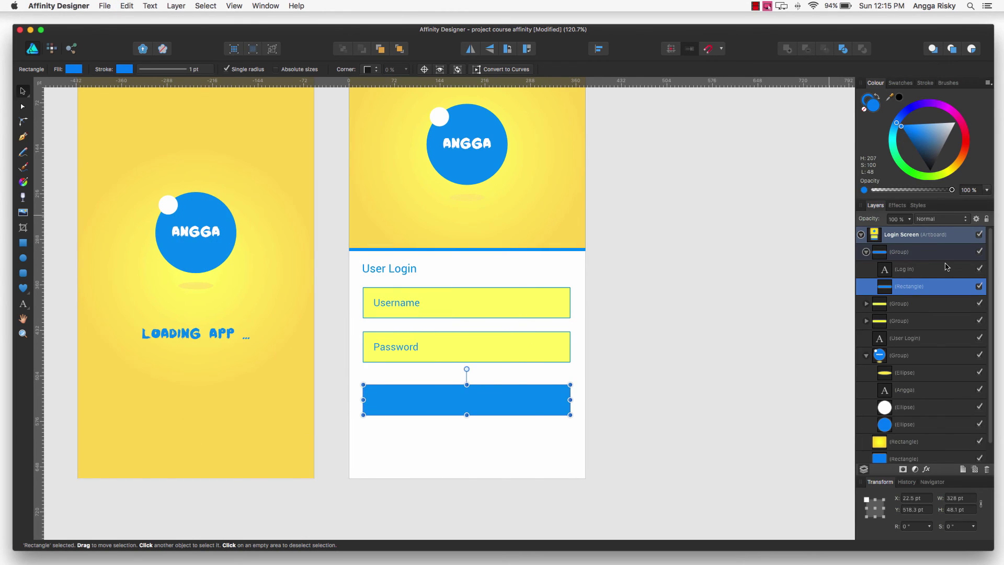
Step: Inspect the small yellow shadow ellipse's colour values
{"action": "left_click", "coordinate": [904, 373]}
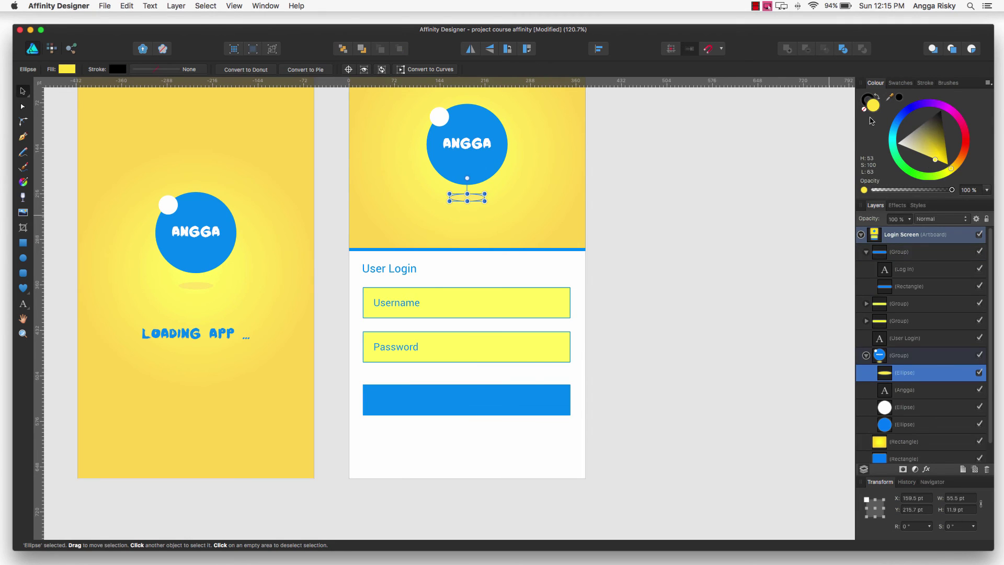
{"action": "double_click", "coordinate": [872, 106]}
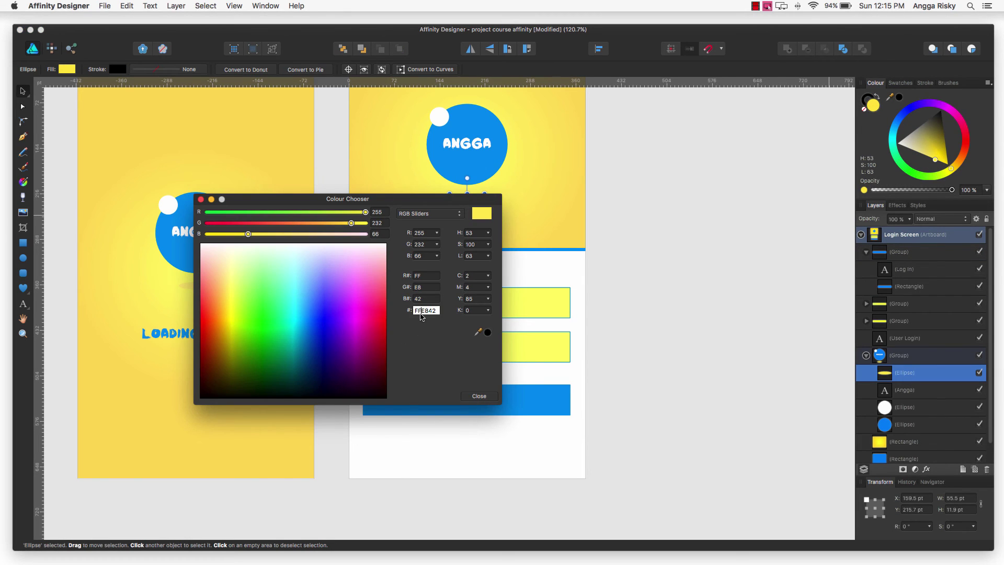
{"action": "left_click", "coordinate": [485, 398]}
Step: Give the Log In button rectangle a yellow FFE842 outline
{"action": "left_click", "coordinate": [479, 410]}
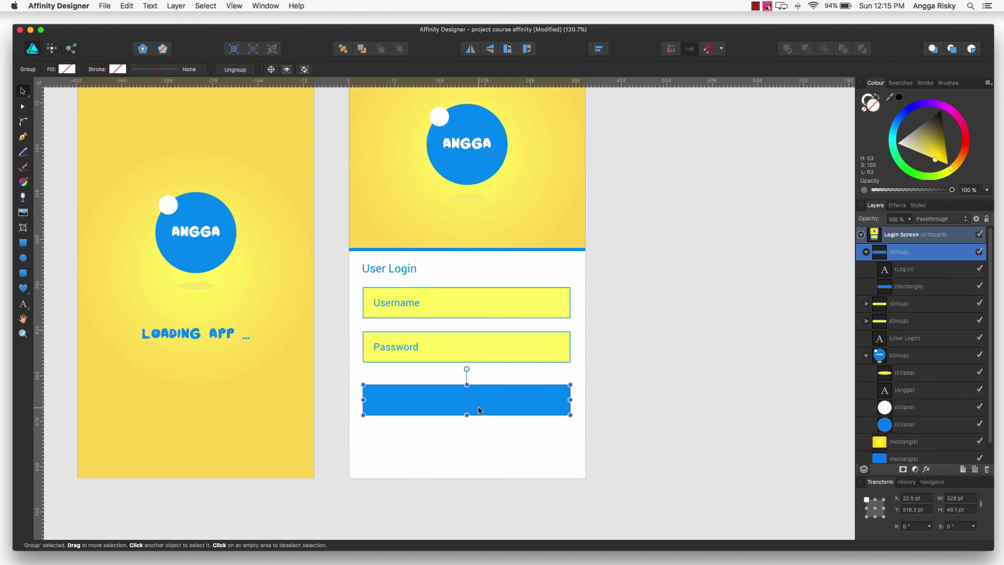
{"action": "left_click", "coordinate": [924, 288]}
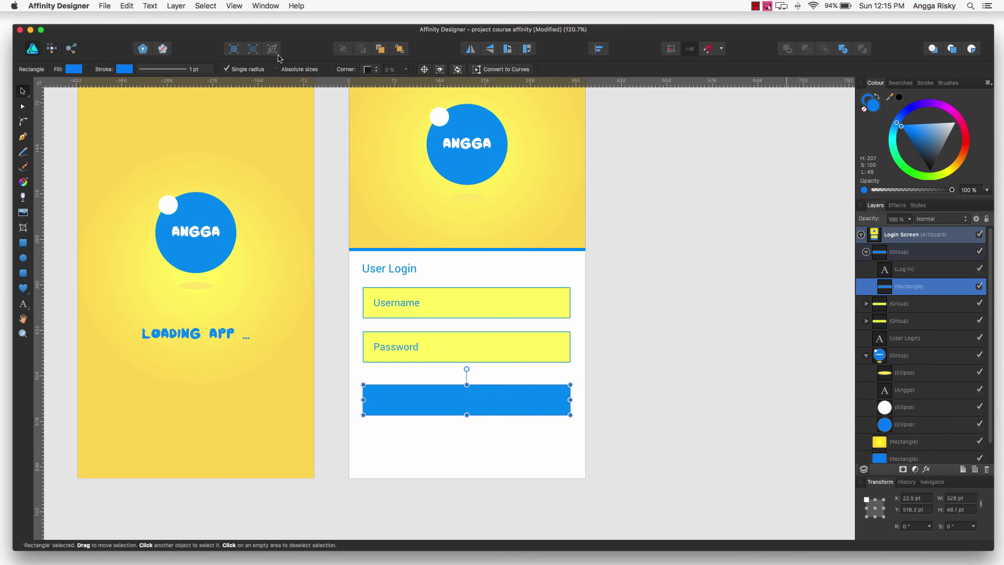
{"action": "left_click", "coordinate": [127, 73]}
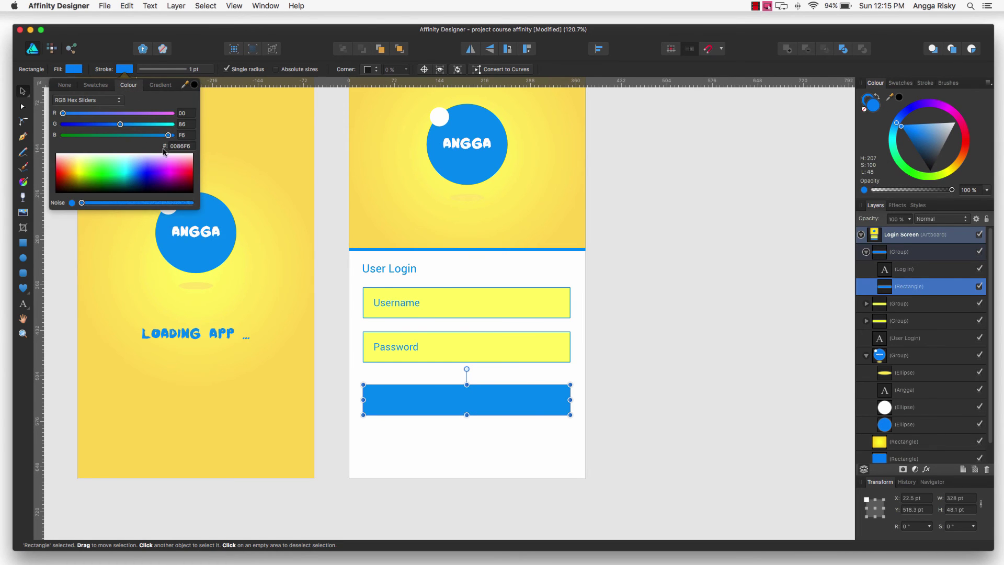
{"action": "left_click", "coordinate": [180, 146]}
{"action": "type", "text": "FFE842"}
{"action": "key", "text": "Return"}
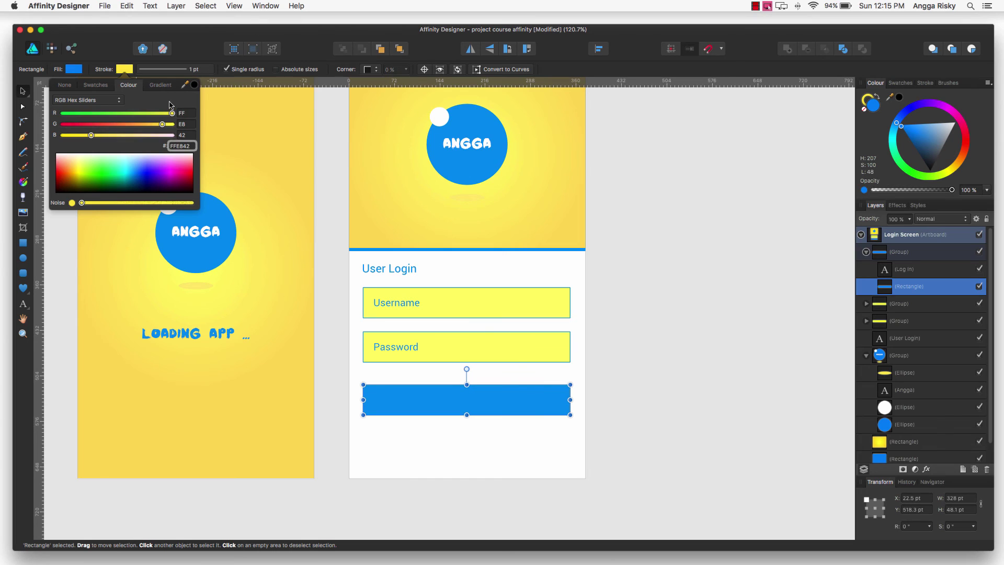
{"action": "left_click", "coordinate": [128, 72]}
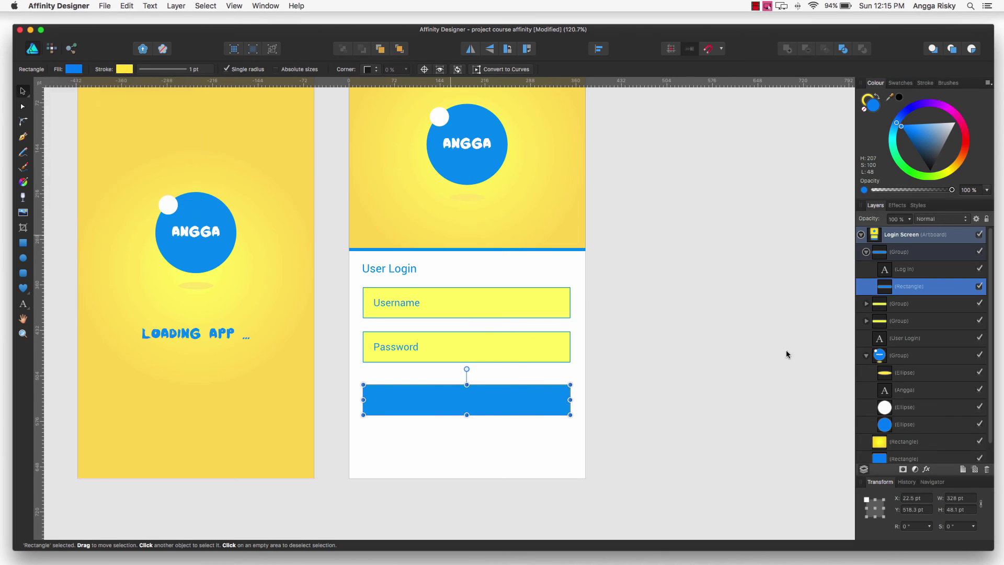
Step: Set the Log In label's fill to yellow FFE842
{"action": "left_click", "coordinate": [925, 271]}
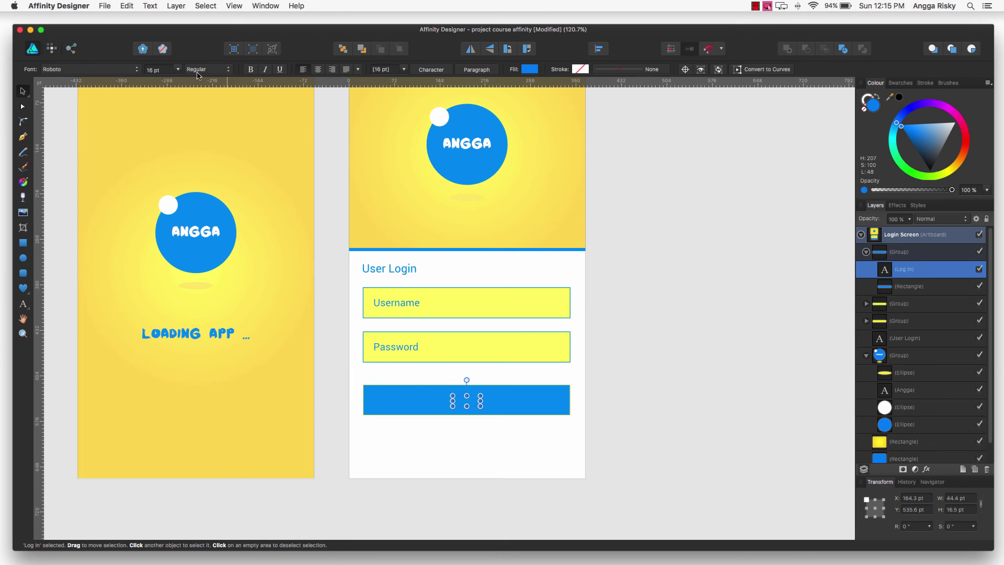
{"action": "left_click", "coordinate": [531, 70]}
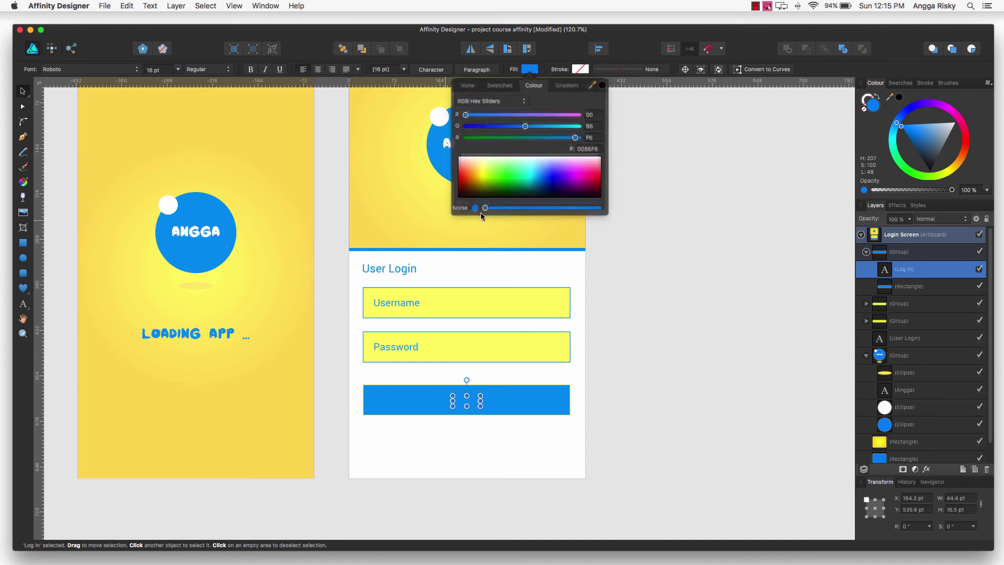
{"action": "left_click", "coordinate": [583, 146]}
{"action": "type", "text": "FFE842"}
{"action": "key", "text": "Return"}
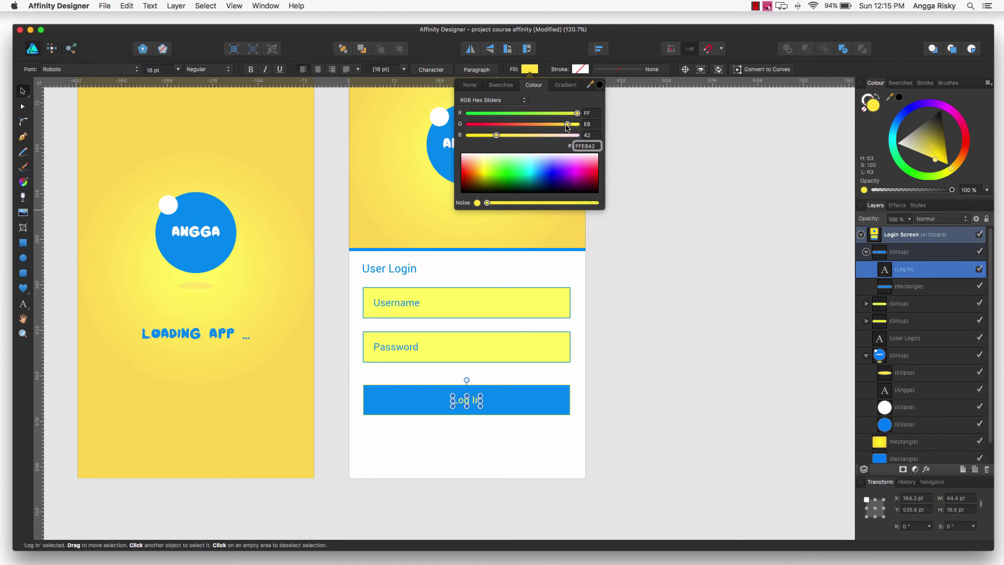
{"action": "left_click", "coordinate": [646, 211]}
{"action": "scroll", "coordinate": [647, 211], "scroll_direction": "up", "scroll_amount": 3}
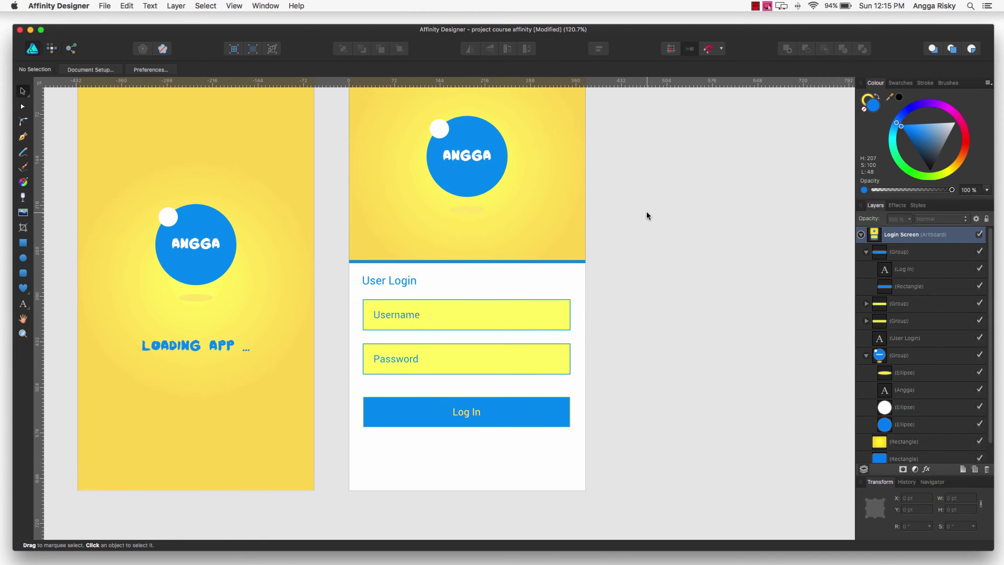
{"action": "scroll", "coordinate": [647, 215], "scroll_direction": "up", "scroll_amount": 3}
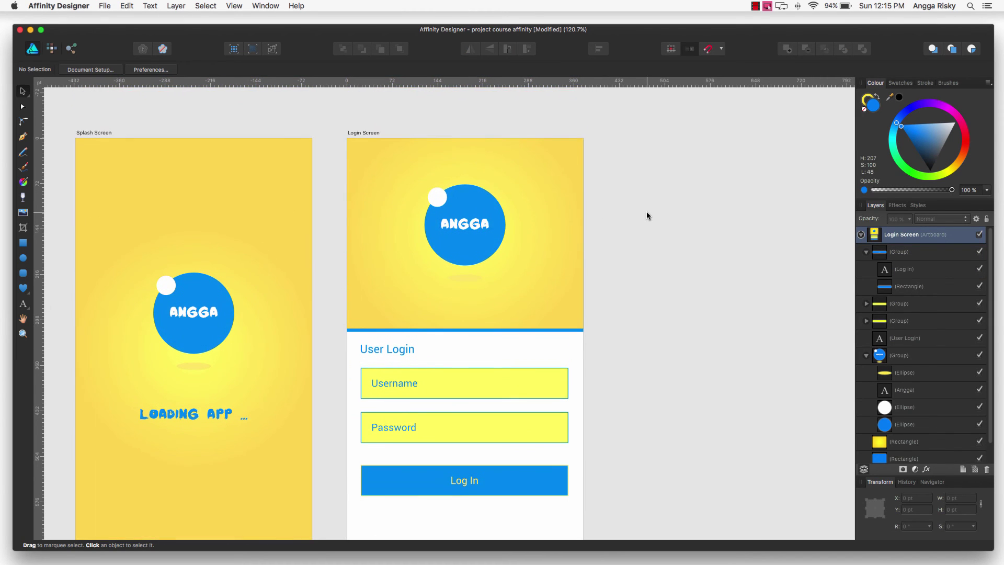
{"action": "scroll", "coordinate": [647, 215], "scroll_direction": "down", "scroll_amount": 6}
{"action": "scroll", "coordinate": [647, 215], "scroll_direction": "down", "scroll_amount": 2}
{"action": "scroll", "coordinate": [647, 215], "scroll_direction": "up", "scroll_amount": 1}
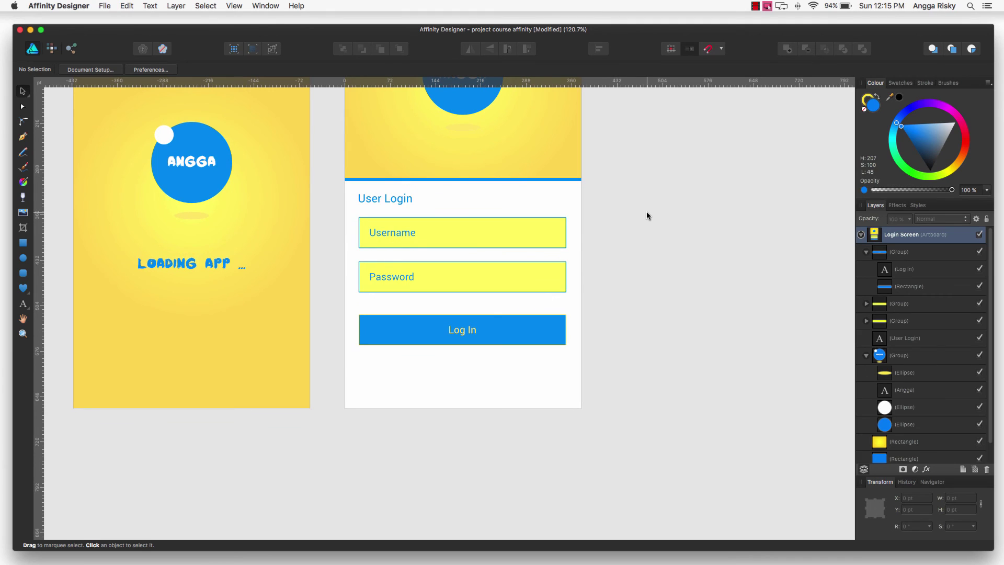
{"action": "scroll", "coordinate": [637, 235], "scroll_direction": "up", "scroll_amount": 1}
Step: Duplicate the User Login heading below the button and retype it as 'Forggot password?'
{"action": "left_click", "coordinate": [367, 206]}
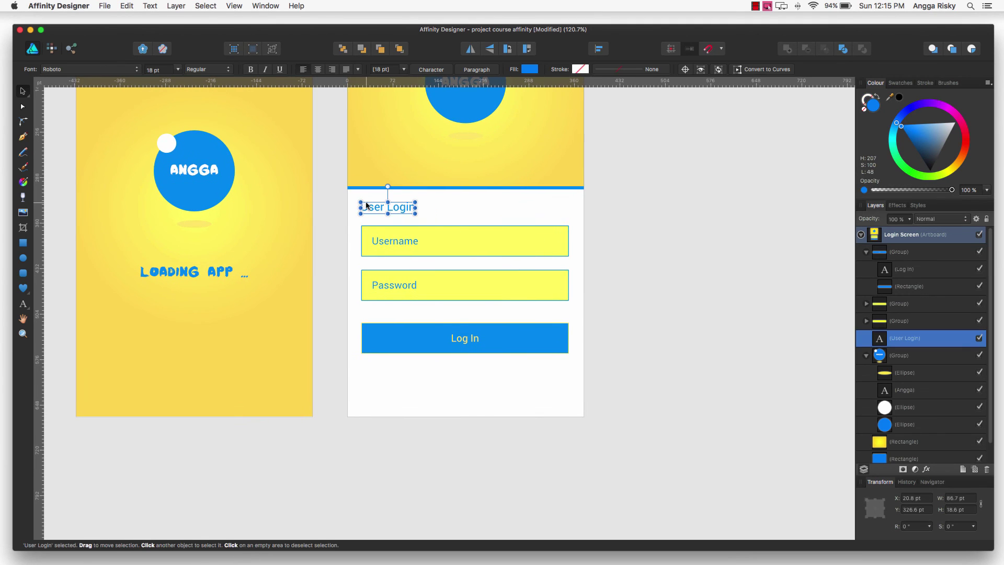
{"action": "key", "text": "super+j"}
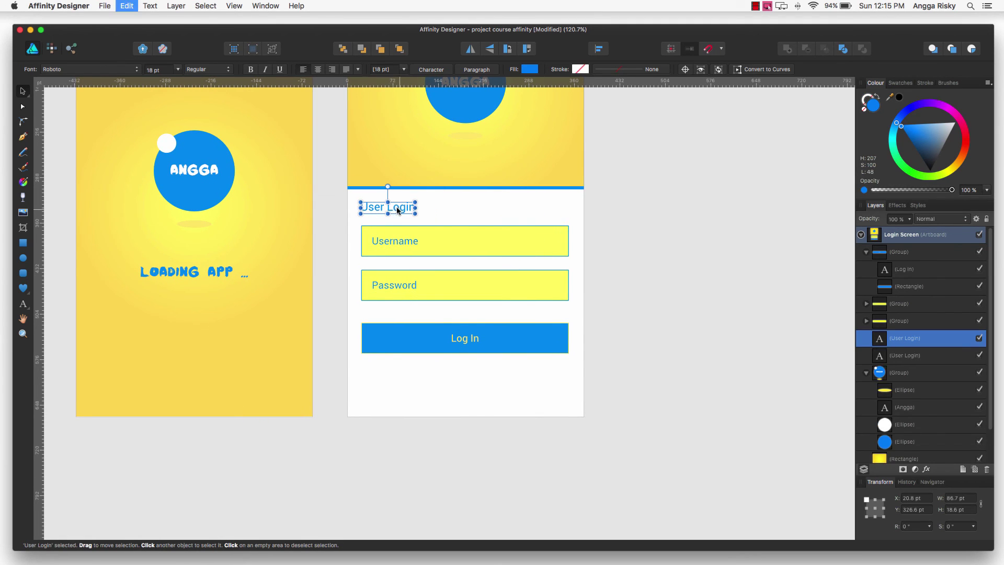
{"action": "left_click_drag", "start_coordinate": [397, 210], "coordinate": [469, 387]}
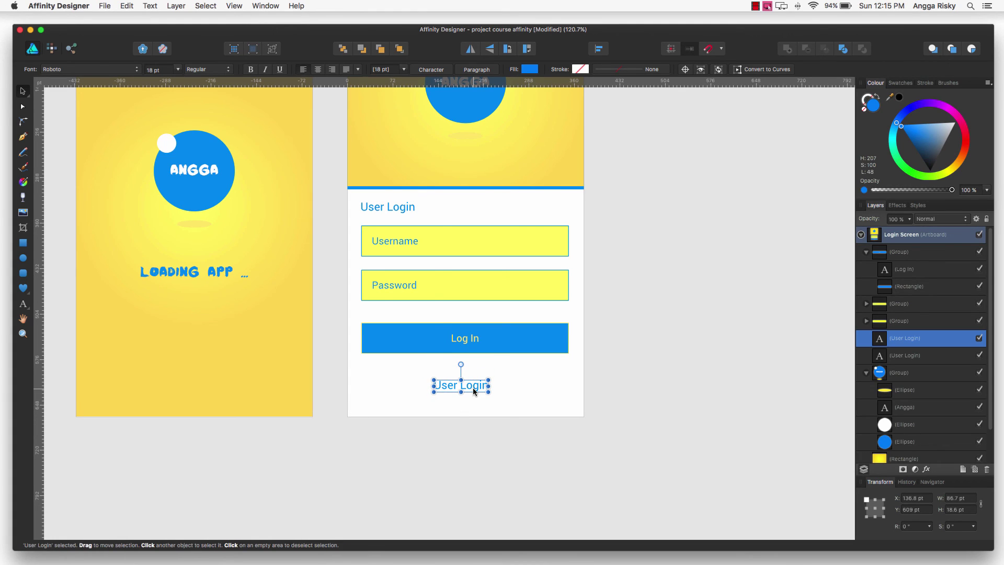
{"action": "double_click", "coordinate": [473, 386]}
{"action": "key", "text": "super+a"}
{"action": "type", "text": "Fo"}
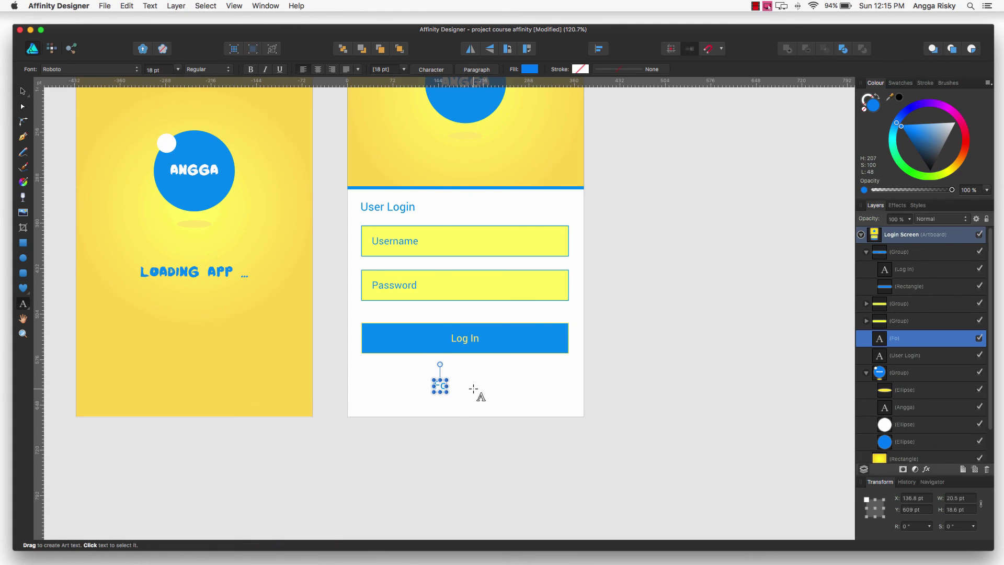
{"action": "type", "text": "rg"}
{"action": "type", "text": "got "}
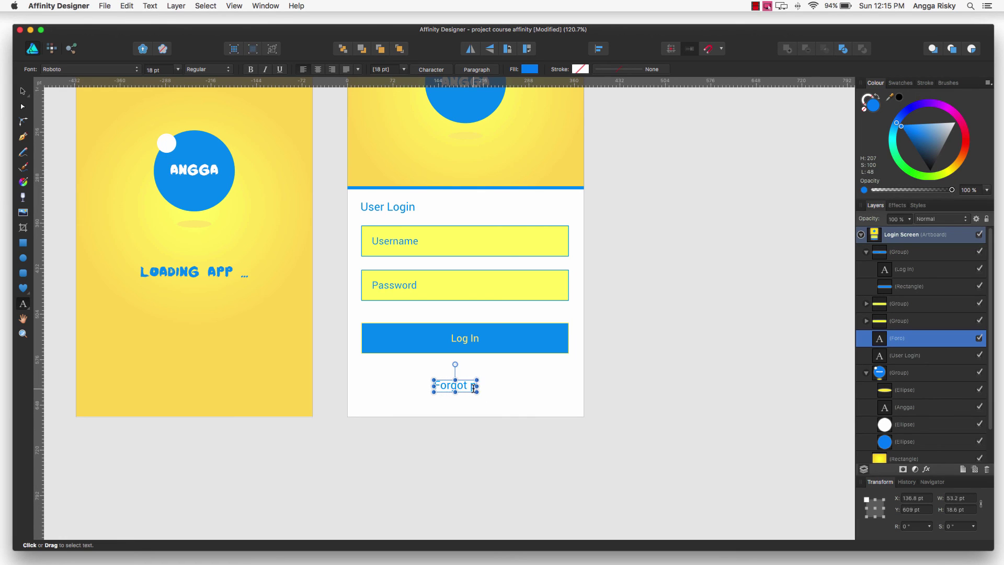
{"action": "type", "text": "password?"}
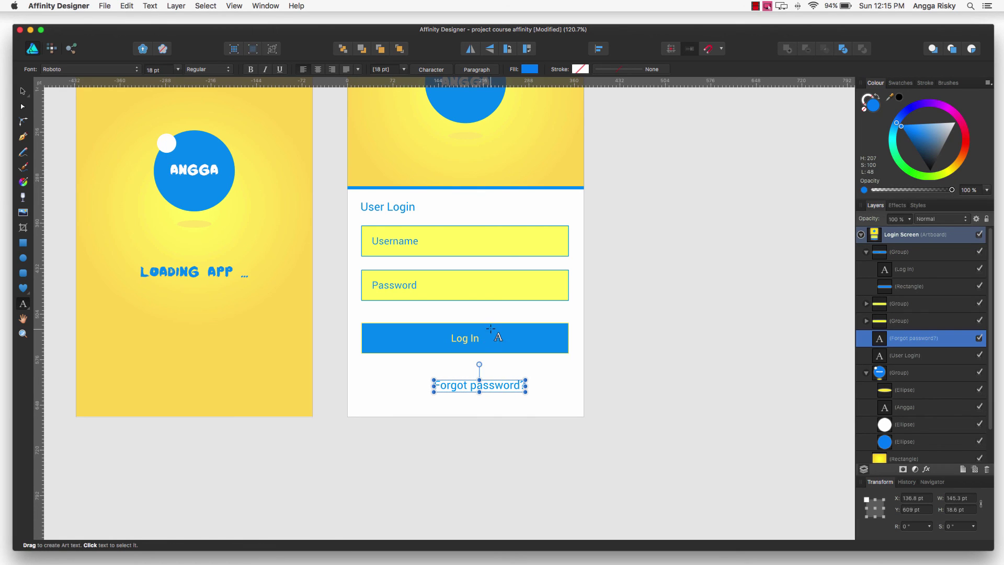
Step: Colour the link text a mid-light grey from the preset swatches
{"action": "left_click", "coordinate": [526, 72]}
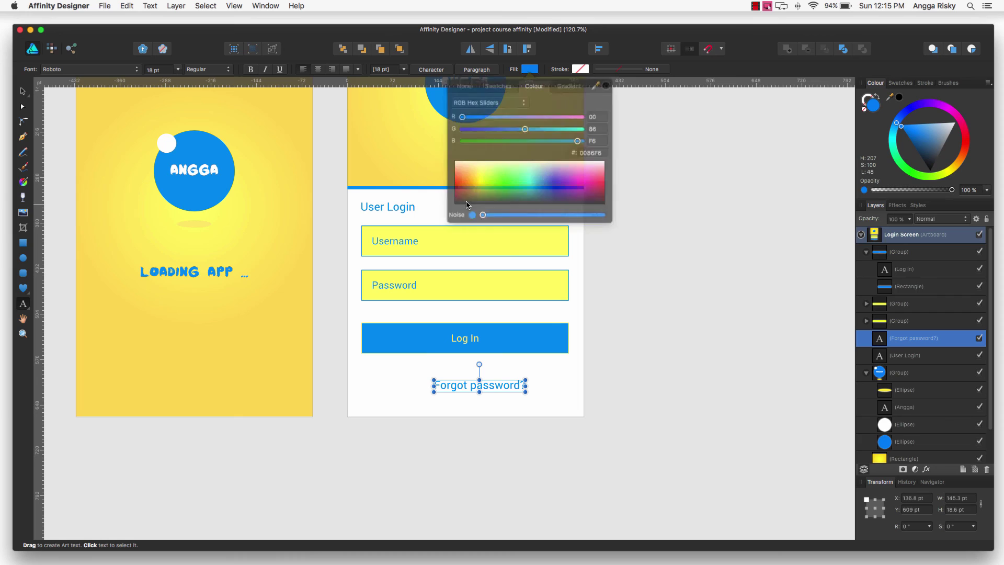
{"action": "left_click", "coordinate": [497, 165]}
{"action": "mouse_move", "coordinate": [475, 157]}
{"action": "left_mouse_down"}
{"action": "mouse_move", "coordinate": [462, 156]}
{"action": "mouse_move", "coordinate": [539, 171]}
{"action": "mouse_move", "coordinate": [562, 165]}
{"action": "mouse_move", "coordinate": [553, 142]}
{"action": "left_mouse_up"}
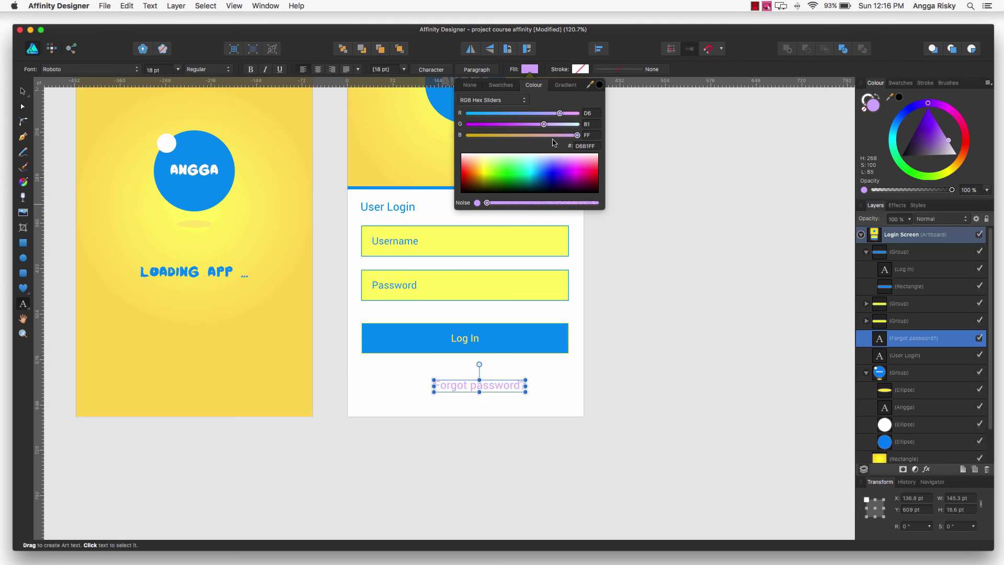
{"action": "left_click", "coordinate": [485, 88]}
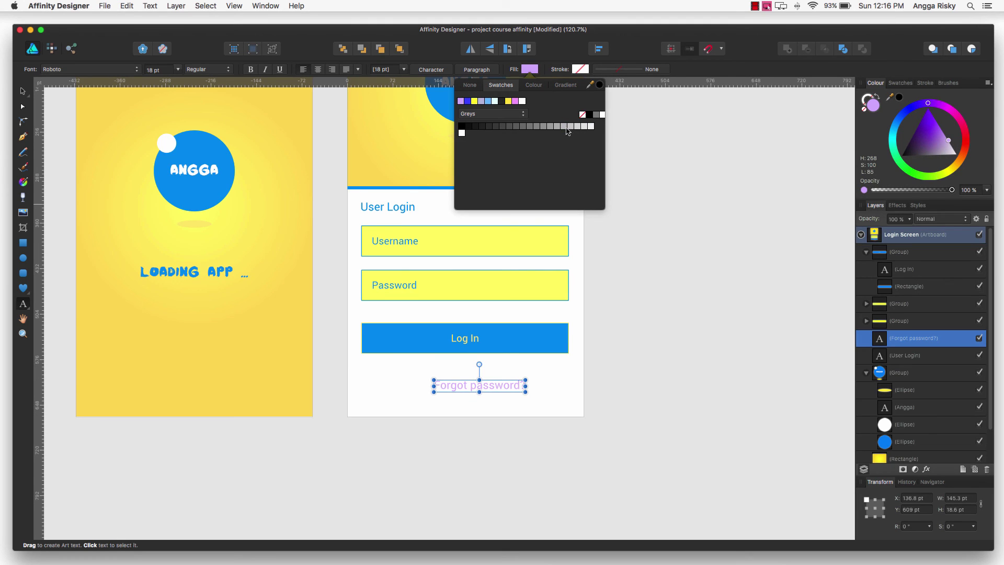
{"action": "left_click", "coordinate": [543, 126]}
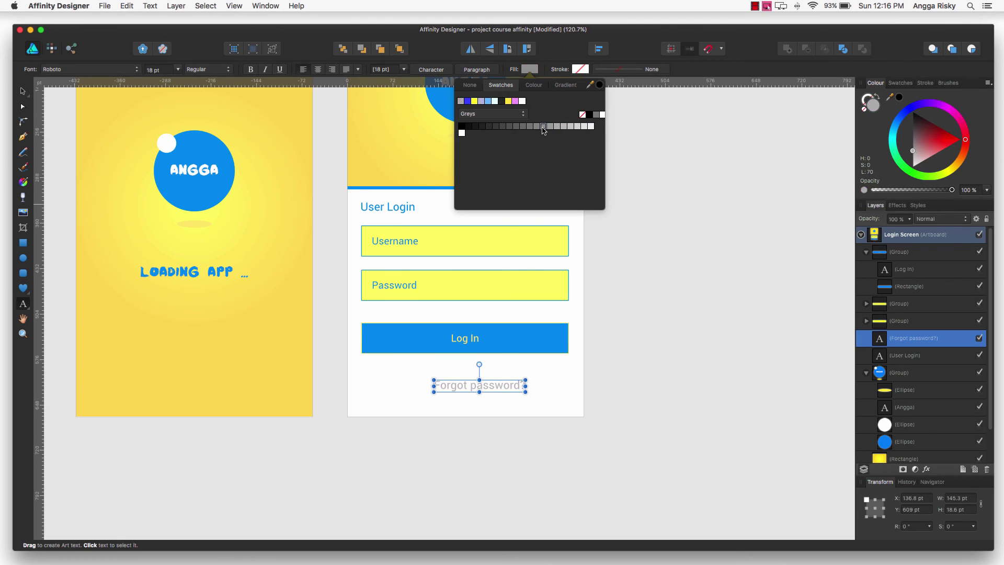
{"action": "left_click", "coordinate": [584, 127]}
{"action": "left_click", "coordinate": [564, 126]}
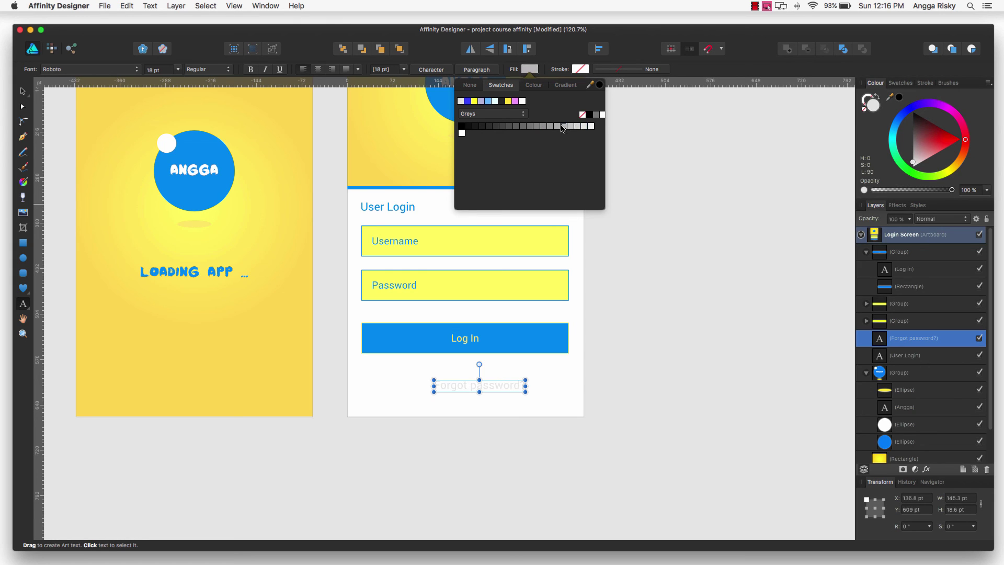
Step: Set the link to Light weight, capitalise 'Password', and size it 14 pt
{"action": "left_click", "coordinate": [207, 69]}
{"action": "left_click", "coordinate": [207, 86]}
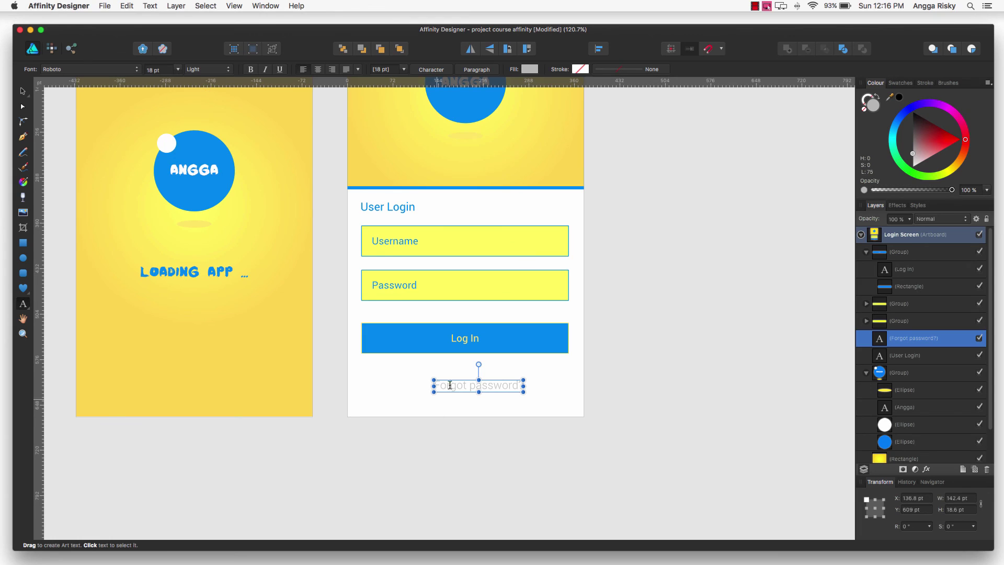
{"action": "double_click", "coordinate": [473, 387]}
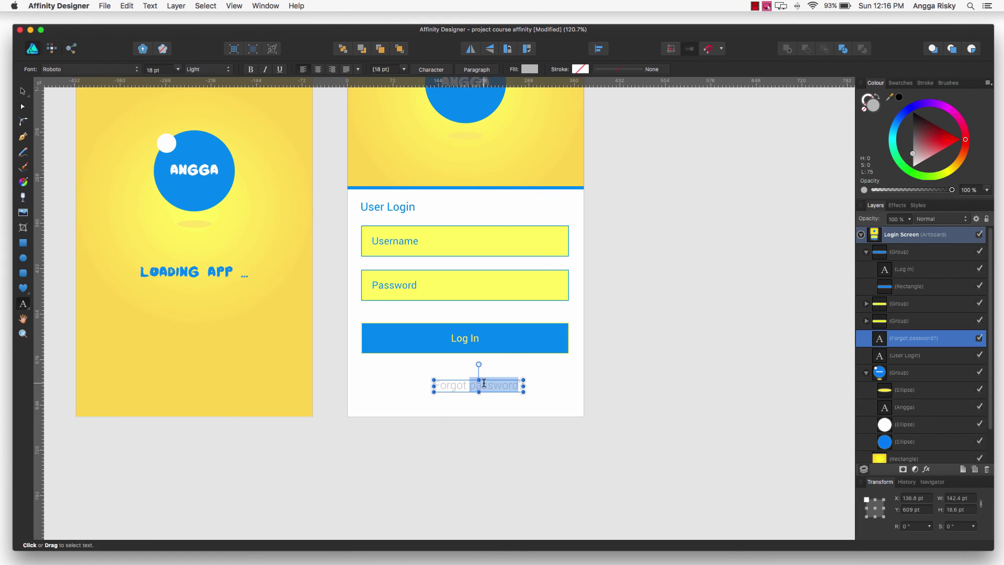
{"action": "type", "text": "Password"}
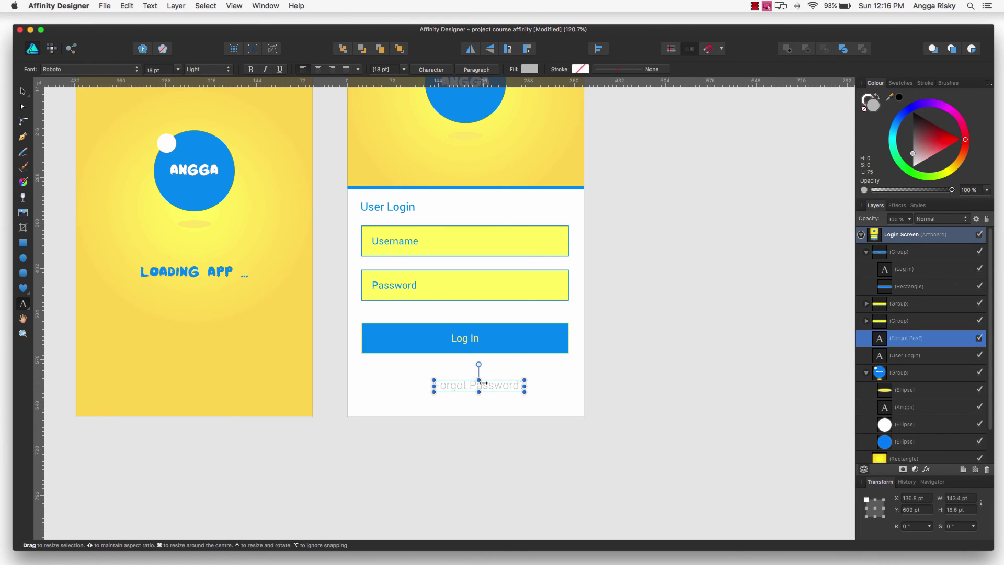
{"action": "left_click", "coordinate": [166, 69]}
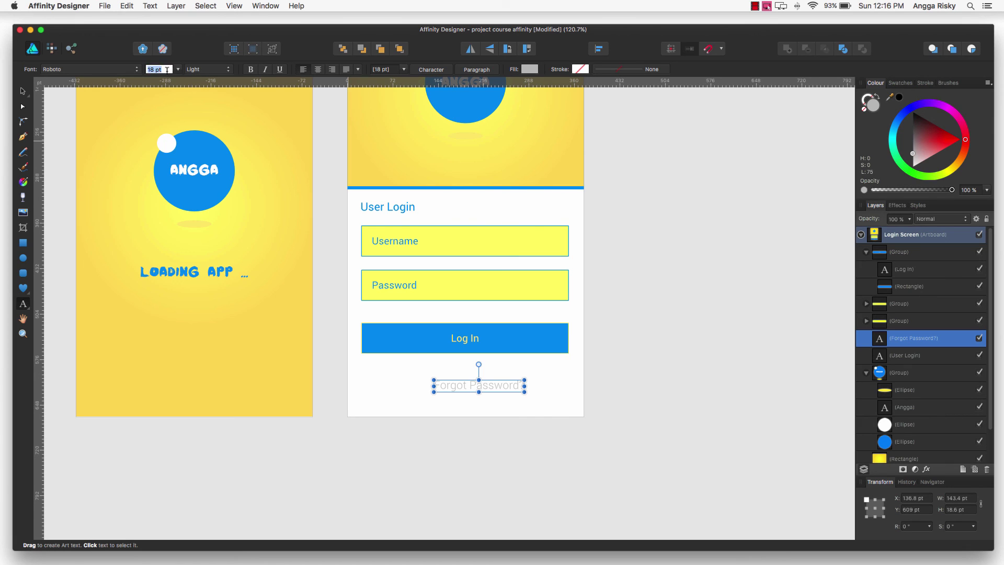
{"action": "type", "text": "14"}
{"action": "key", "text": "Return"}
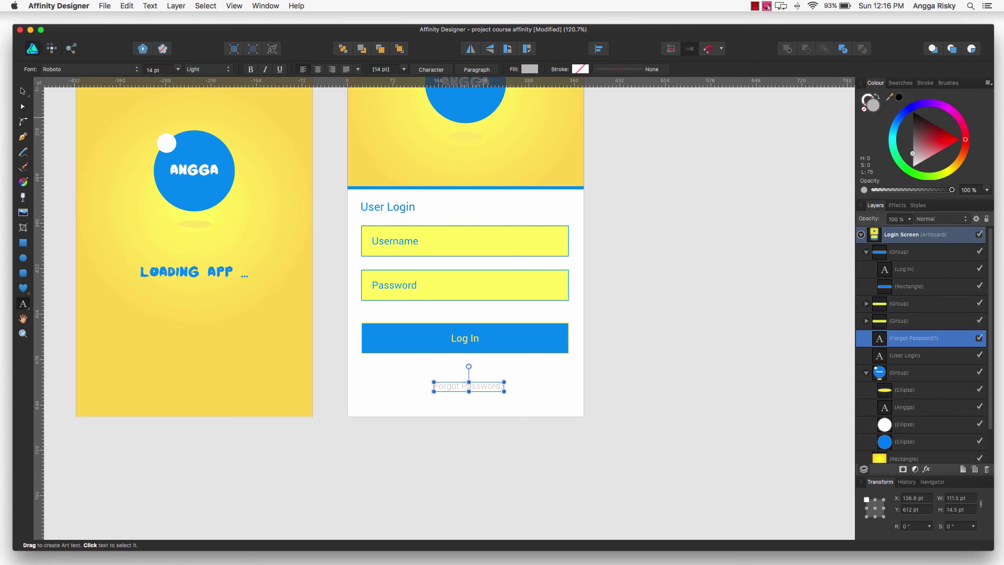
{"action": "left_click", "coordinate": [23, 91]}
Step: Nudge the Forgot Password? text and centre it horizontally on the artboard
{"action": "left_click", "coordinate": [636, 313]}
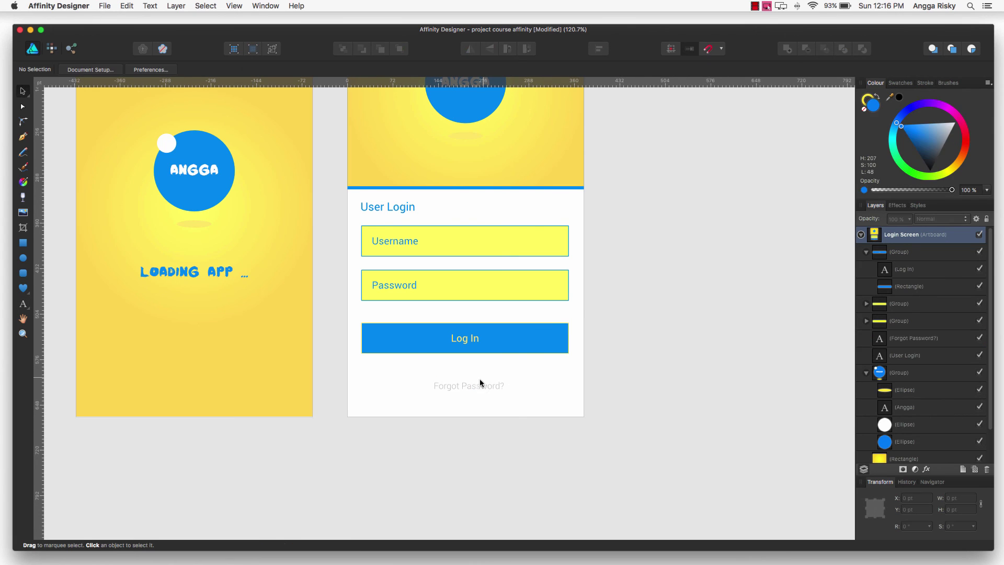
{"action": "left_click", "coordinate": [476, 385]}
{"action": "key", "text": "Up"}
{"action": "key", "text": "Right"}
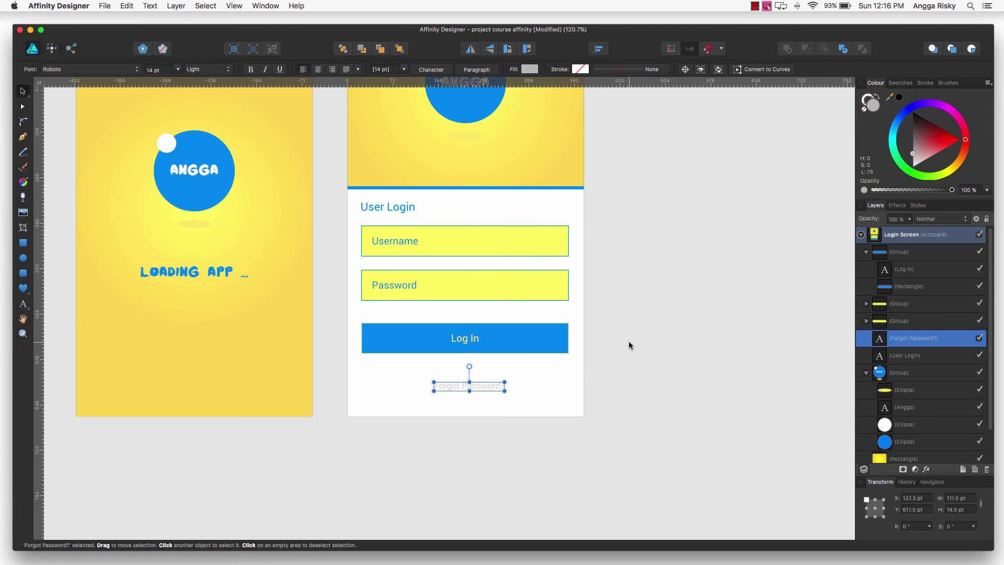
{"action": "left_click", "coordinate": [599, 48]}
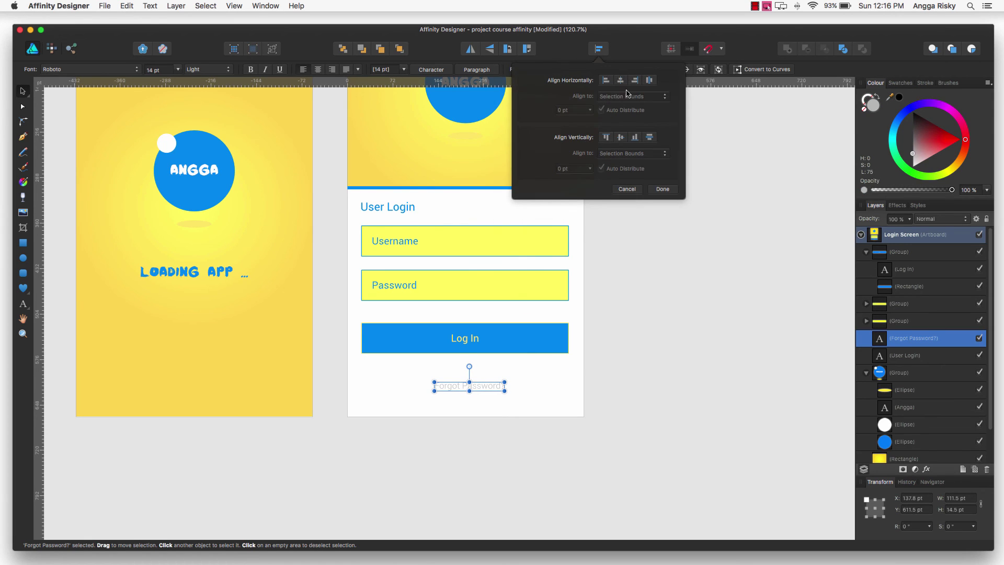
{"action": "left_click", "coordinate": [620, 80]}
{"action": "left_click", "coordinate": [632, 285]}
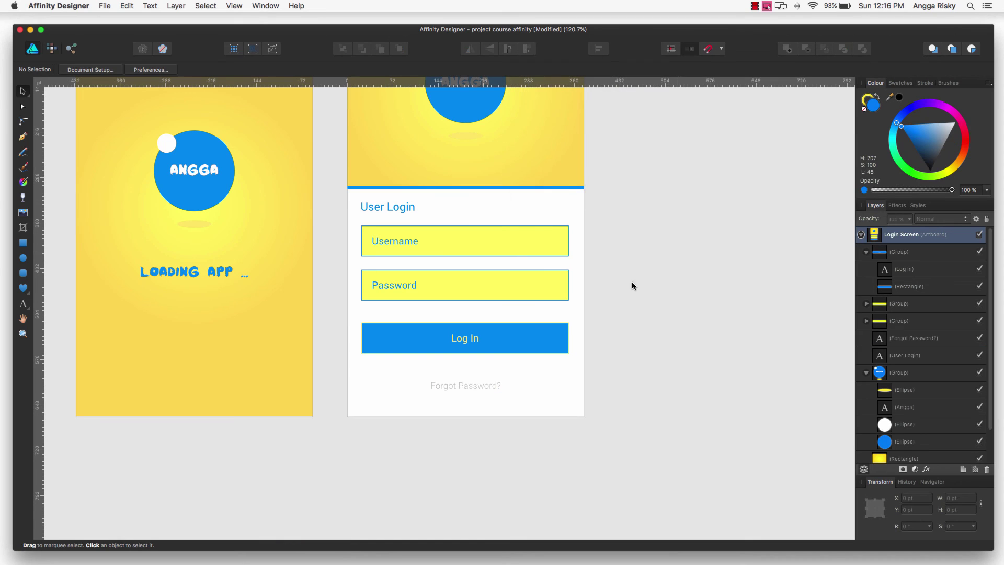
Step: Reduce the text to 13 pt and re-centre it horizontally
{"action": "left_click", "coordinate": [441, 386]}
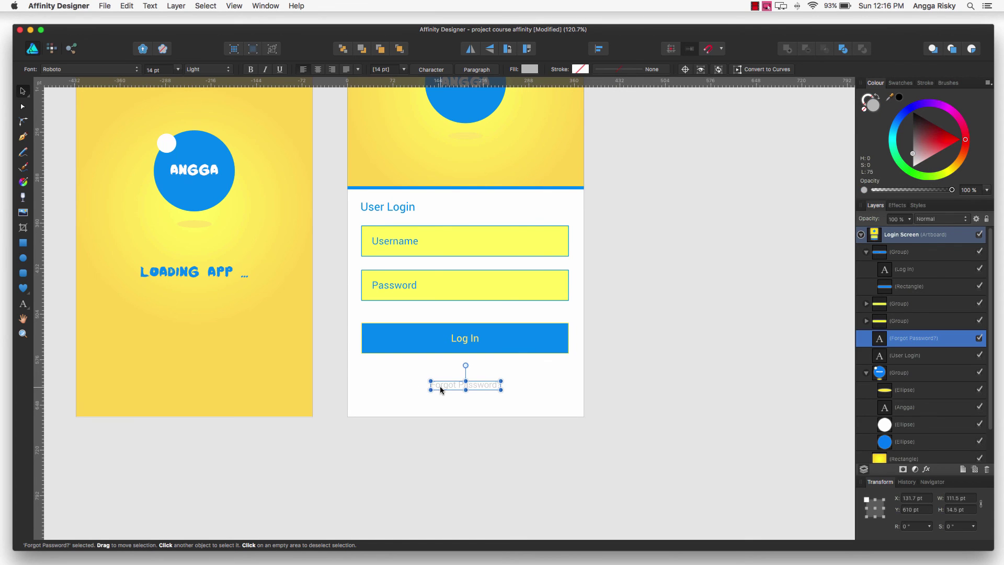
{"action": "scroll", "coordinate": [343, 159], "scroll_direction": "left", "scroll_amount": 5}
{"action": "left_click", "coordinate": [150, 7]}
{"action": "mouse_move", "coordinate": [172, 104]}
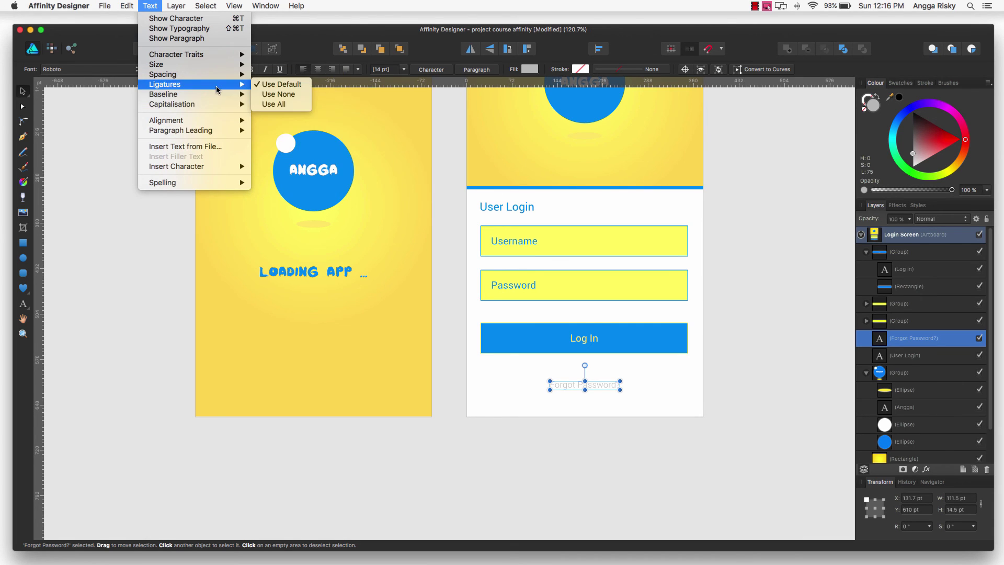
{"action": "mouse_move", "coordinate": [188, 64]}
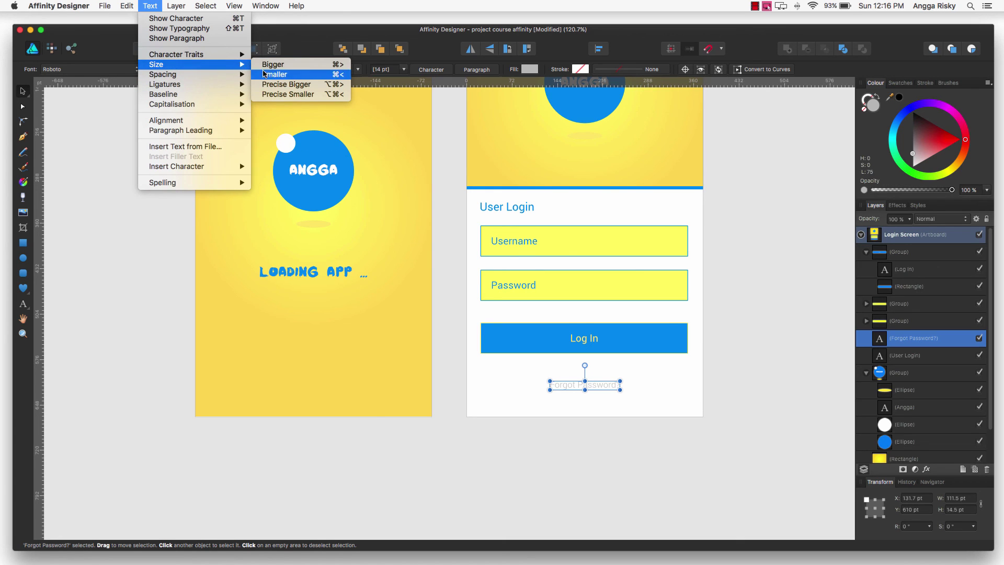
{"action": "left_click", "coordinate": [264, 74]}
{"action": "scroll", "coordinate": [734, 193], "scroll_direction": "right", "scroll_amount": 3}
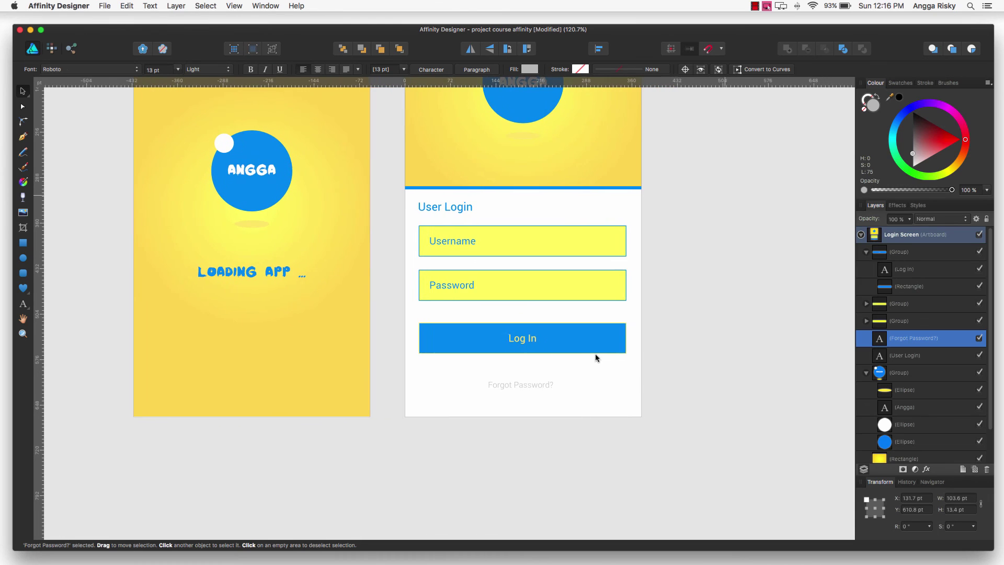
{"action": "scroll", "coordinate": [596, 358], "scroll_direction": "right", "scroll_amount": 1}
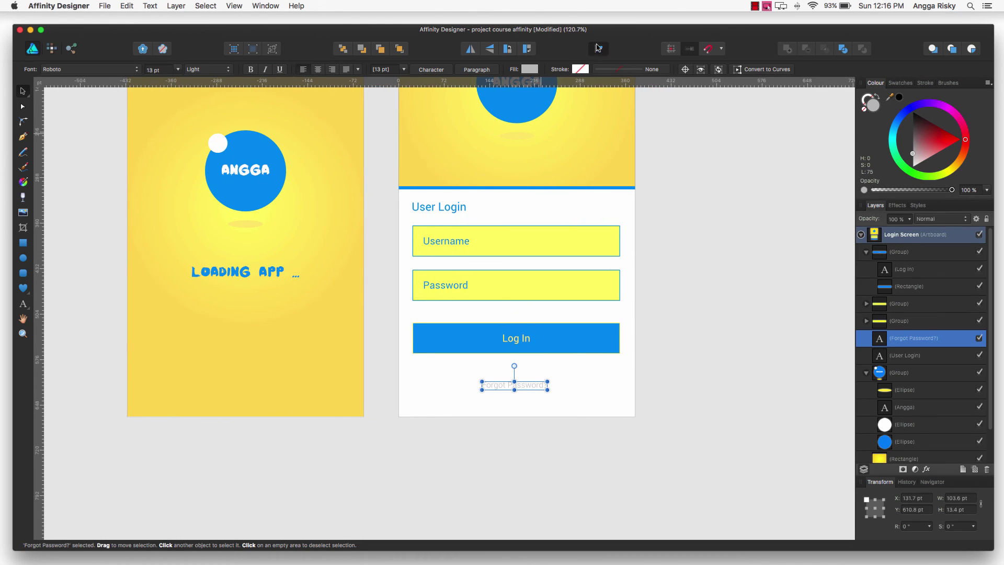
{"action": "left_click", "coordinate": [599, 49]}
{"action": "left_click", "coordinate": [621, 80]}
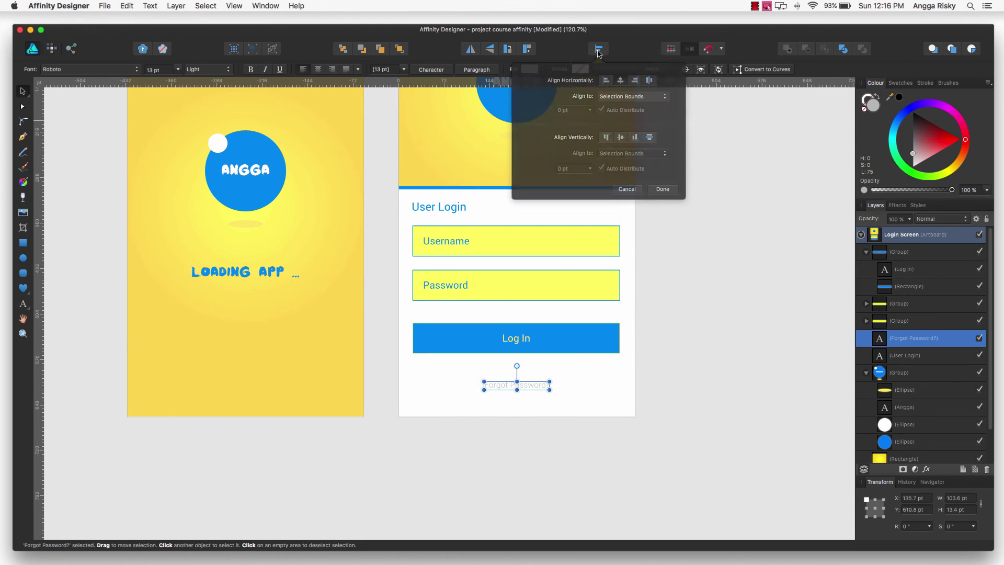
{"action": "left_click", "coordinate": [767, 234]}
{"action": "scroll", "coordinate": [768, 234], "scroll_direction": "up", "scroll_amount": 2}
{"action": "scroll", "coordinate": [768, 235], "scroll_direction": "up", "scroll_amount": 5}
{"action": "scroll", "coordinate": [767, 233], "scroll_direction": "down", "scroll_amount": 2}
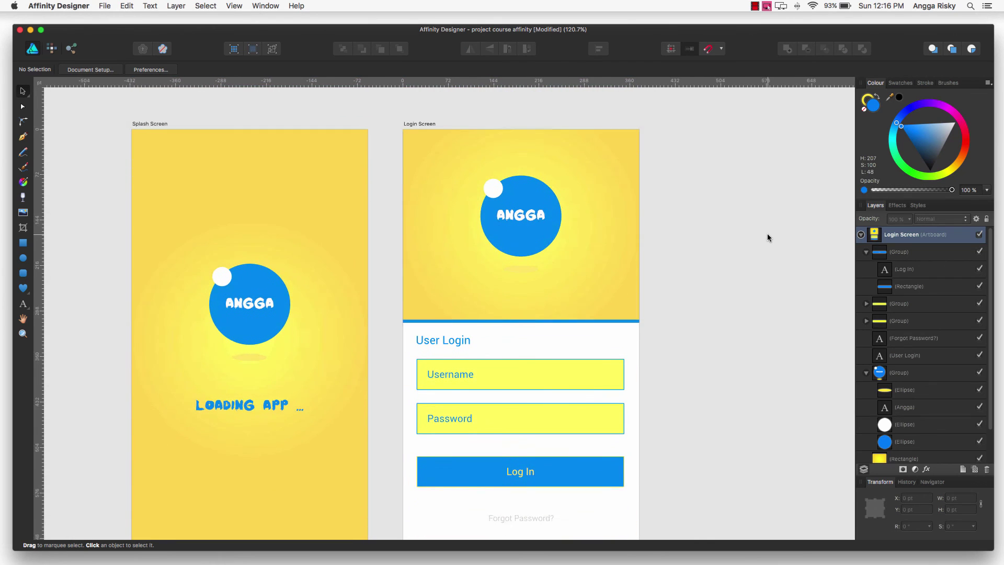
{"action": "scroll", "coordinate": [768, 233], "scroll_direction": "down", "scroll_amount": 2}
{"action": "scroll", "coordinate": [371, 252], "scroll_direction": "up", "scroll_amount": 2}
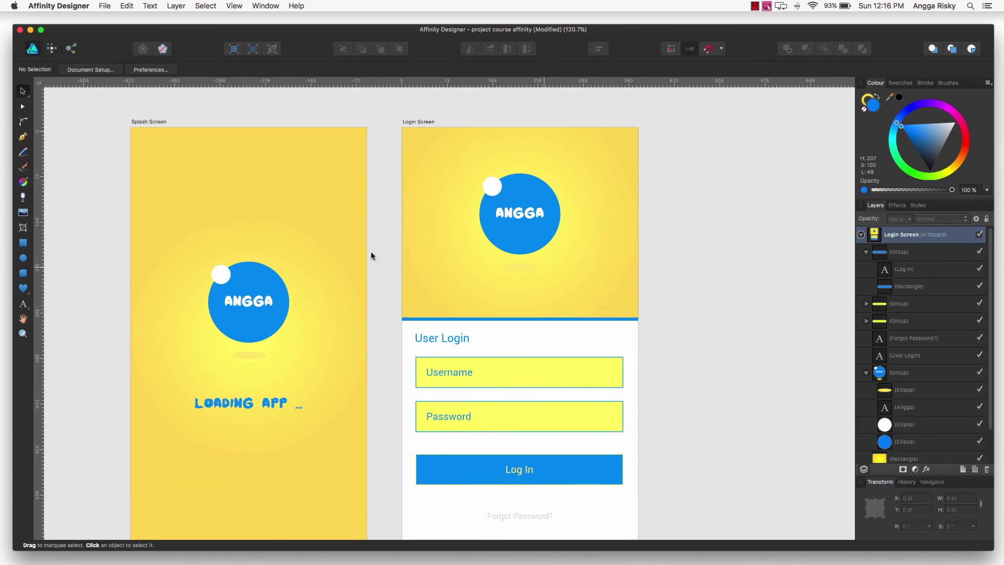
{"action": "scroll", "coordinate": [192, 181], "scroll_direction": "up", "scroll_amount": 2}
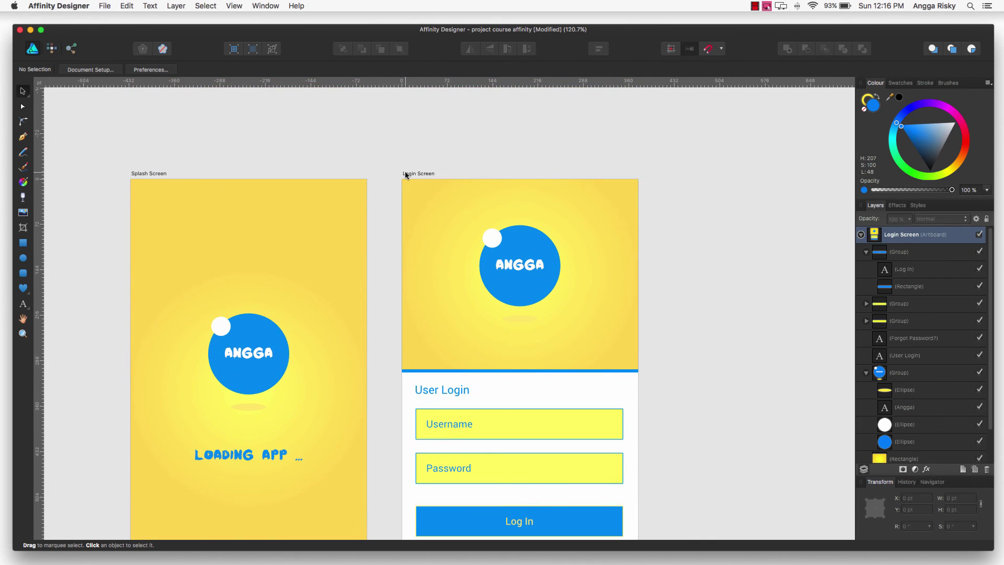
{"action": "scroll", "coordinate": [398, 174], "scroll_direction": "down", "scroll_amount": 3}
{"action": "scroll", "coordinate": [395, 175], "scroll_direction": "down", "scroll_amount": 3}
{"action": "scroll", "coordinate": [395, 175], "scroll_direction": "right", "scroll_amount": 2}
{"action": "scroll", "coordinate": [395, 175], "scroll_direction": "up", "scroll_amount": 2}
{"action": "scroll", "coordinate": [395, 175], "scroll_direction": "right", "scroll_amount": 1}
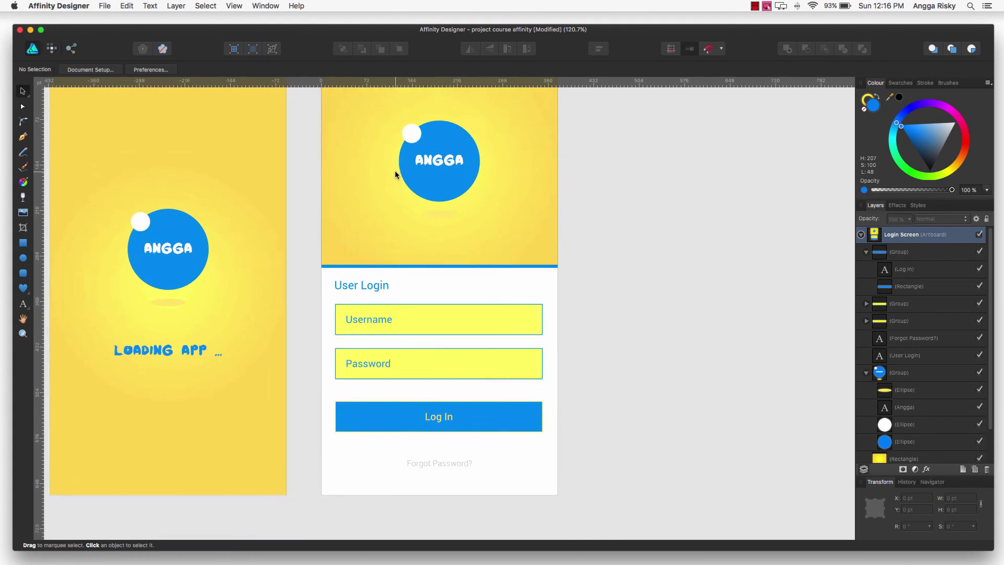
{"action": "scroll", "coordinate": [395, 174], "scroll_direction": "up", "scroll_amount": 2}
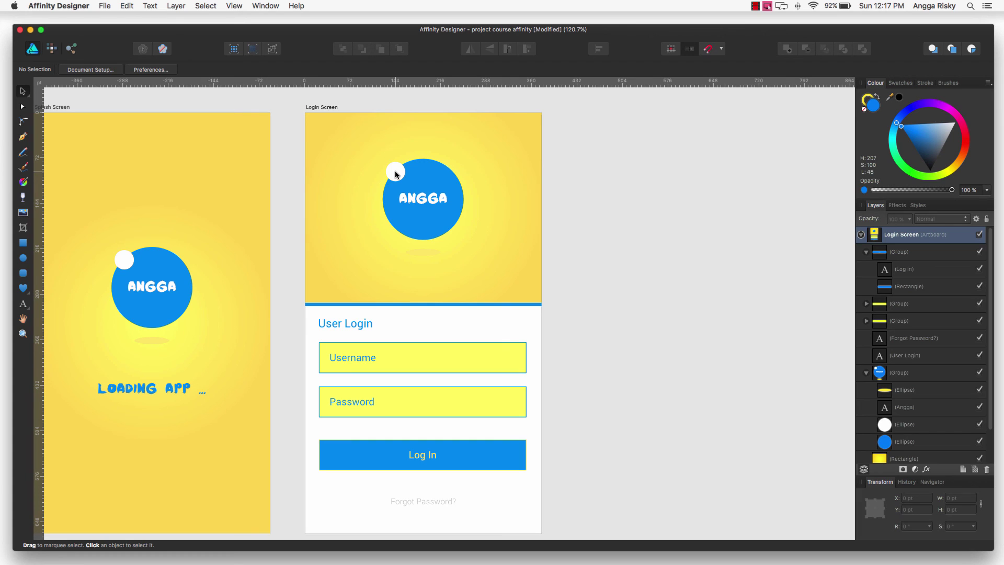
{"action": "scroll", "coordinate": [396, 175], "scroll_direction": "down", "scroll_amount": 2}
{"action": "scroll", "coordinate": [396, 174], "scroll_direction": "down", "scroll_amount": 2}
{"action": "scroll", "coordinate": [396, 175], "scroll_direction": "up", "scroll_amount": 3}
{"action": "scroll", "coordinate": [396, 174], "scroll_direction": "left", "scroll_amount": 2}
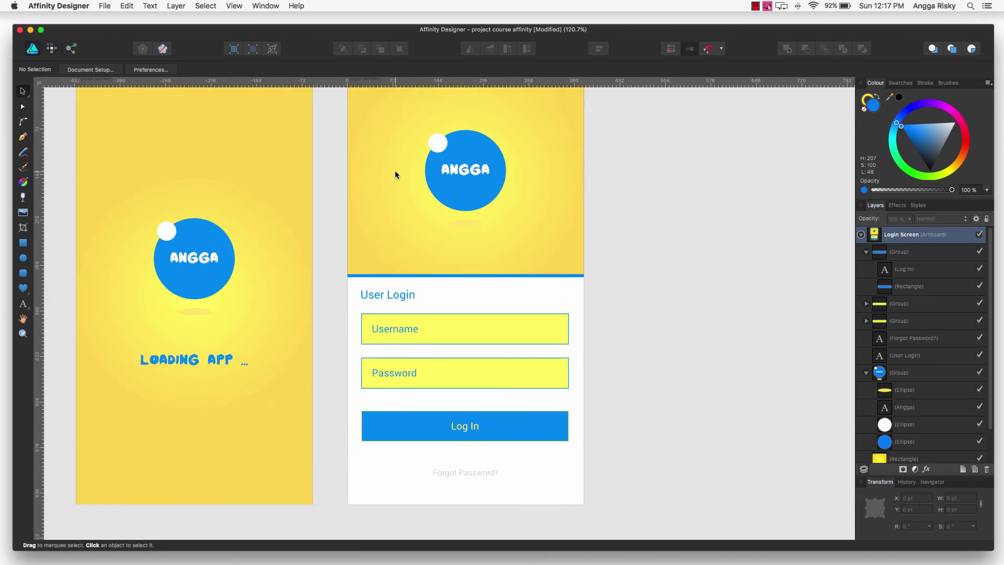
{"action": "scroll", "coordinate": [396, 175], "scroll_direction": "left", "scroll_amount": 1}
{"action": "scroll", "coordinate": [395, 175], "scroll_direction": "left", "scroll_amount": 1}
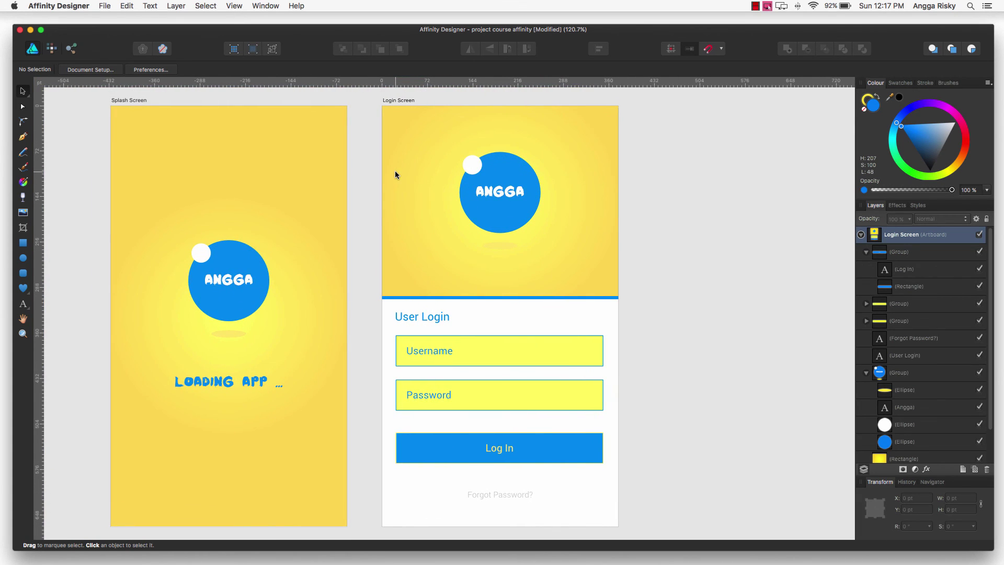